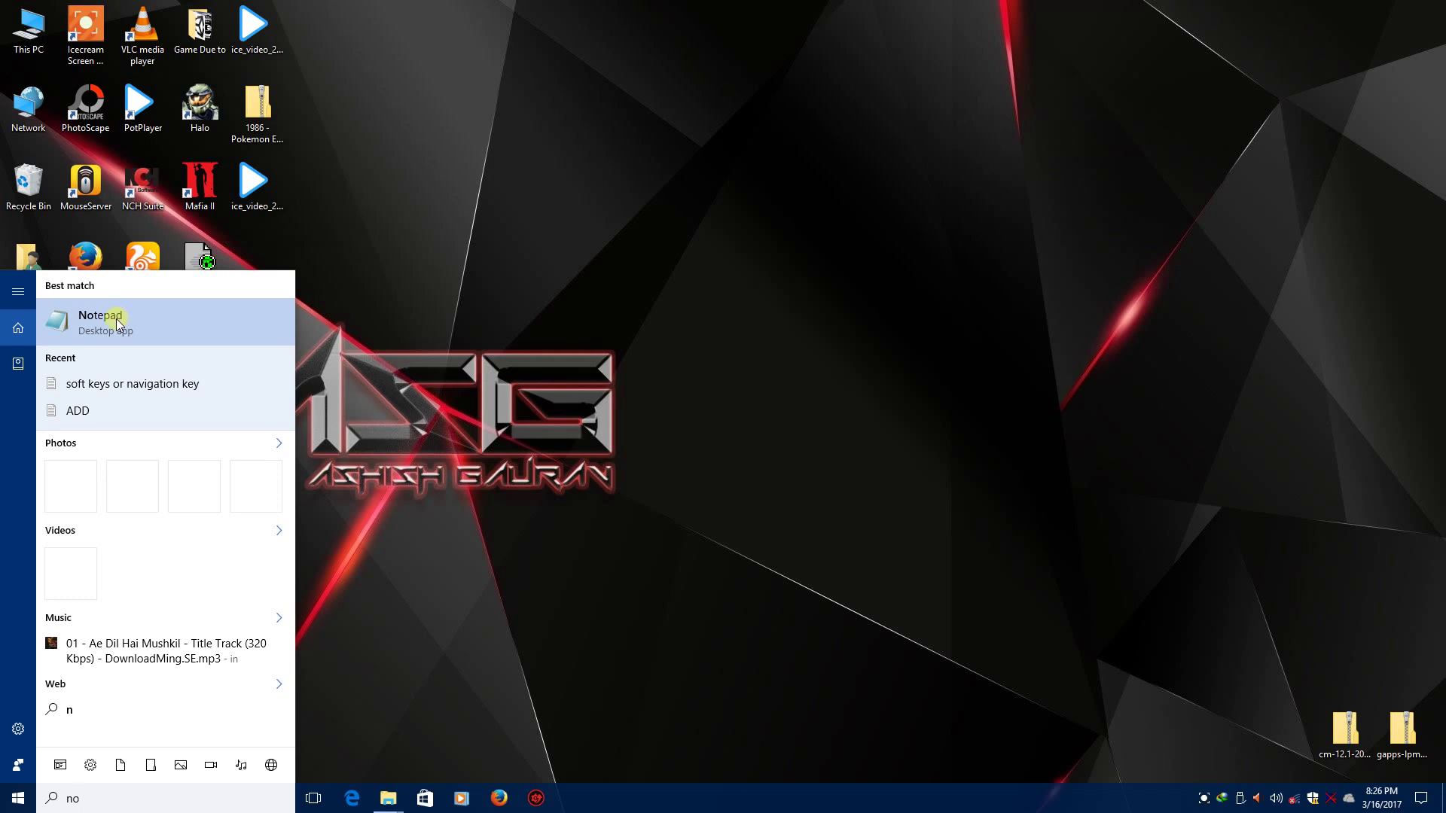
- Search 'notepad' from Start, close the stray Command Prompt windows, and launch Notepad
text(tepad)
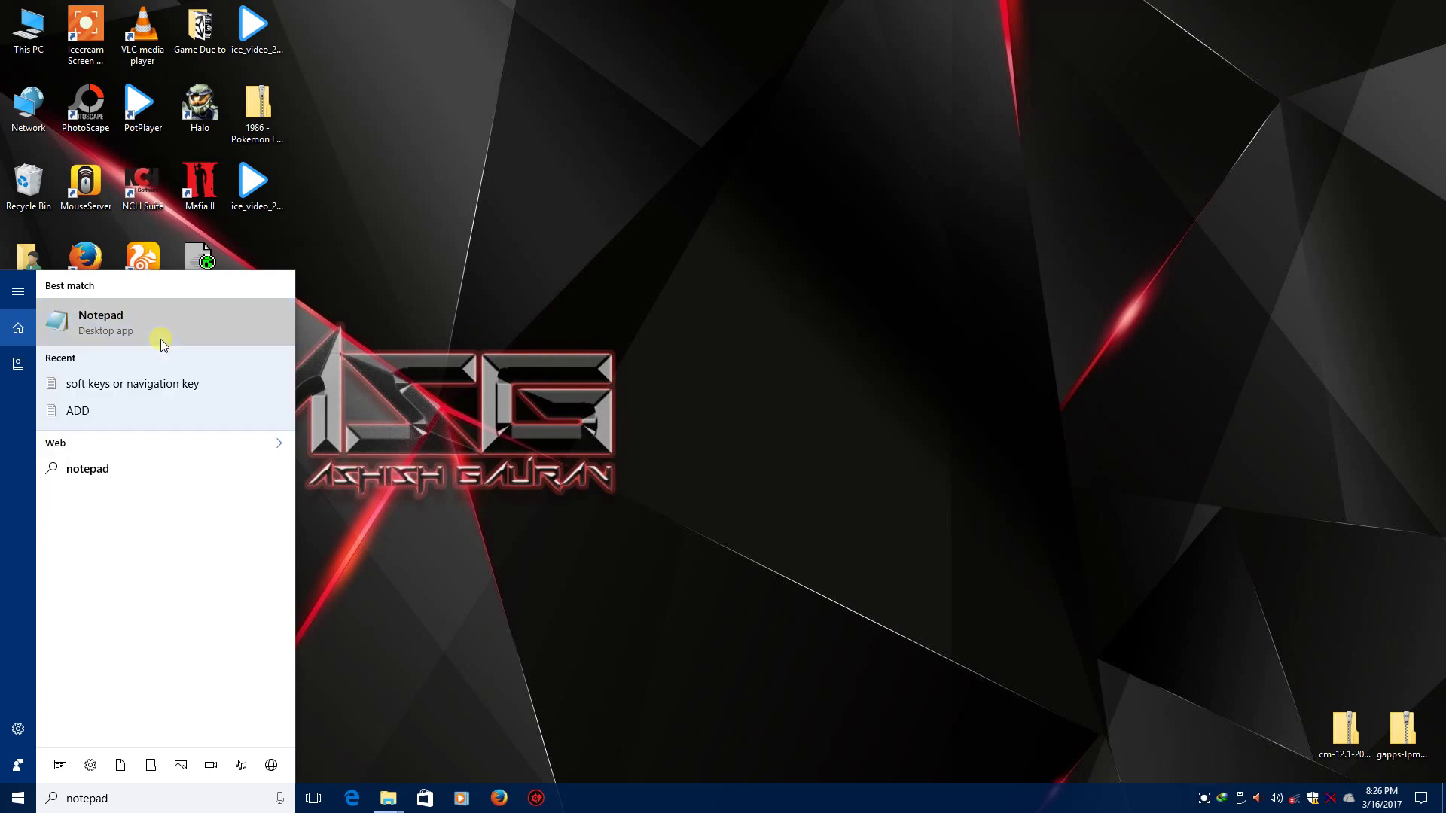
click(161, 339)
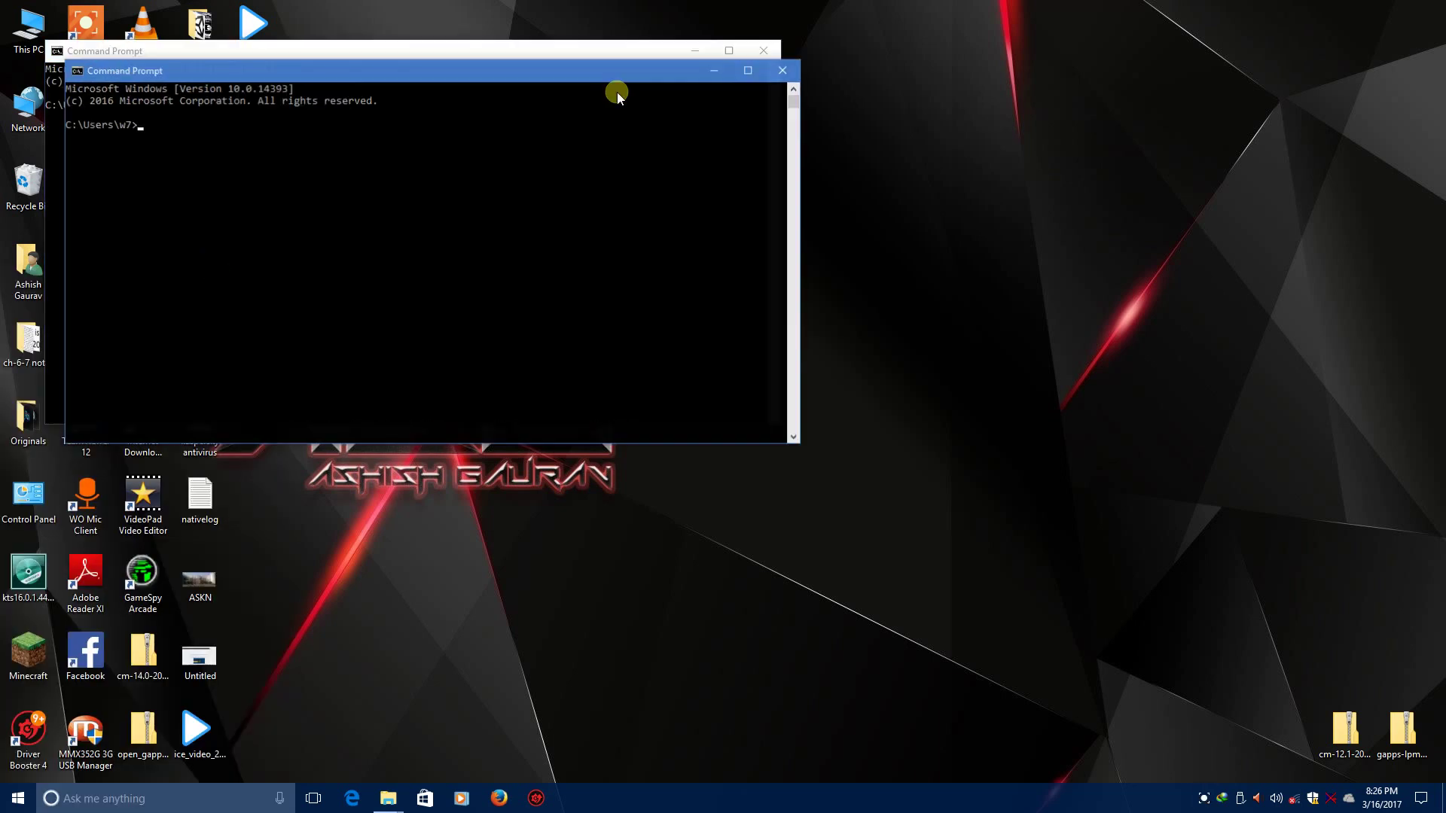
click(771, 66)
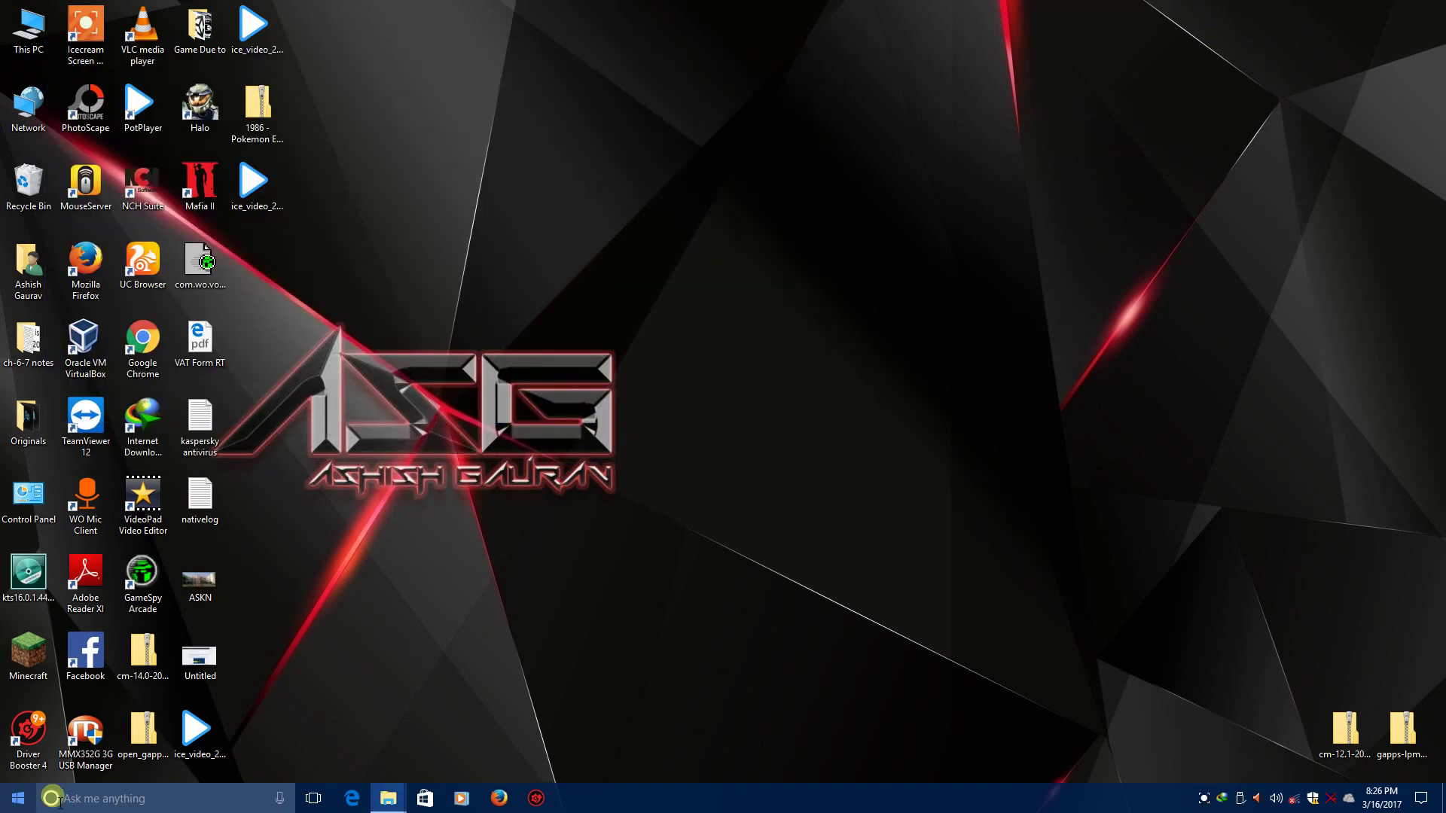
click(59, 800)
text(not)
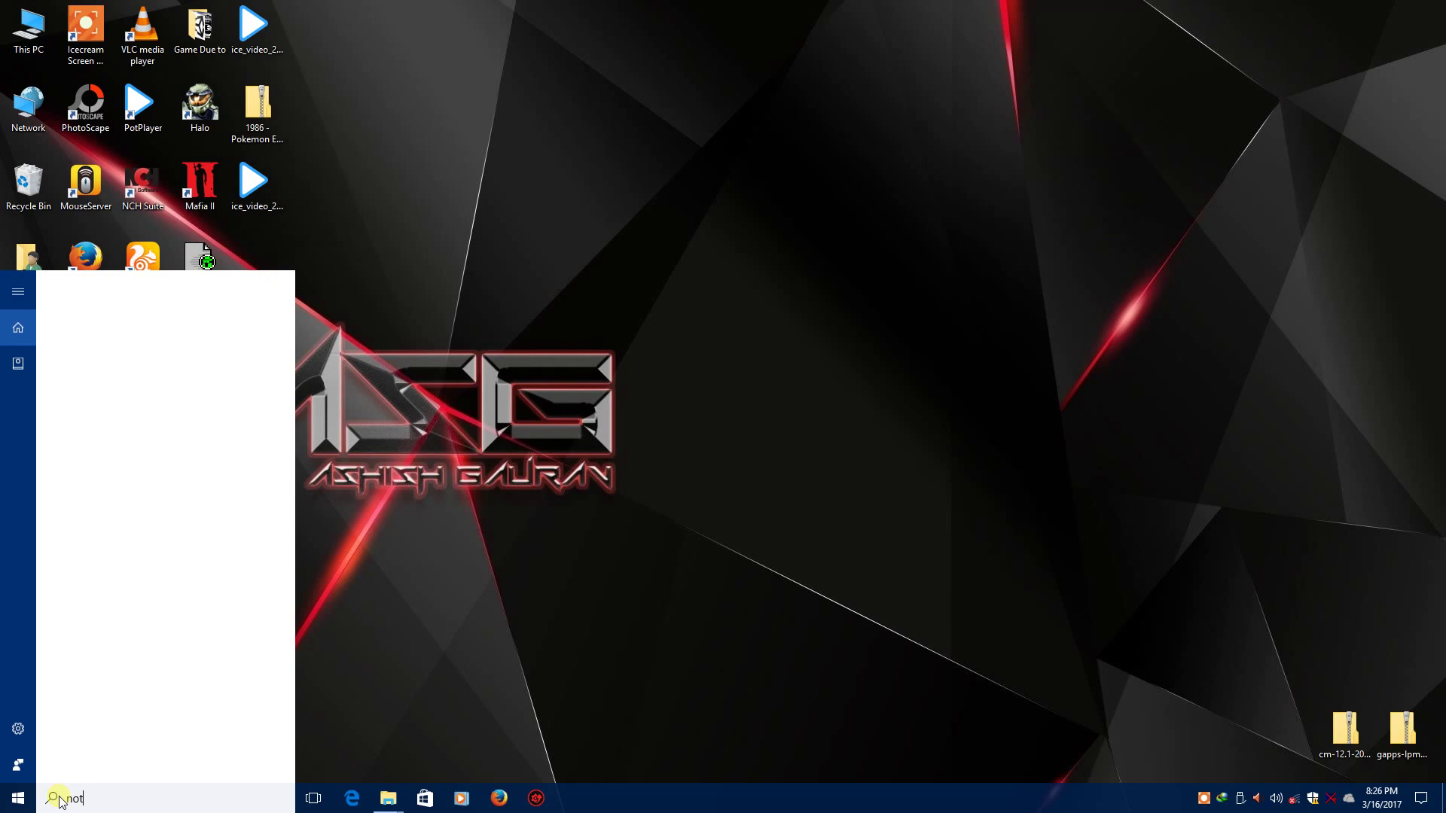
text(epad)
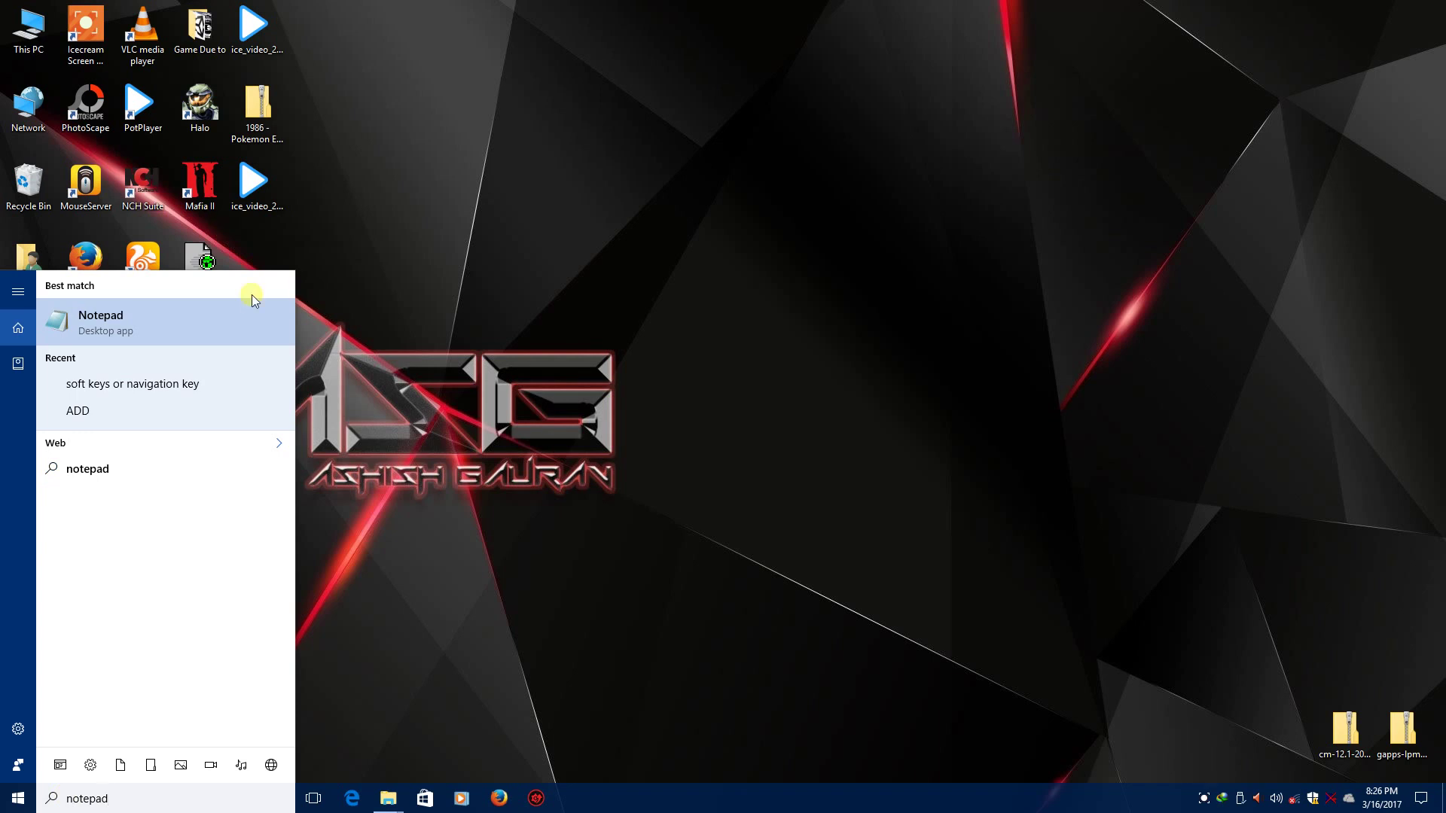
click(210, 346)
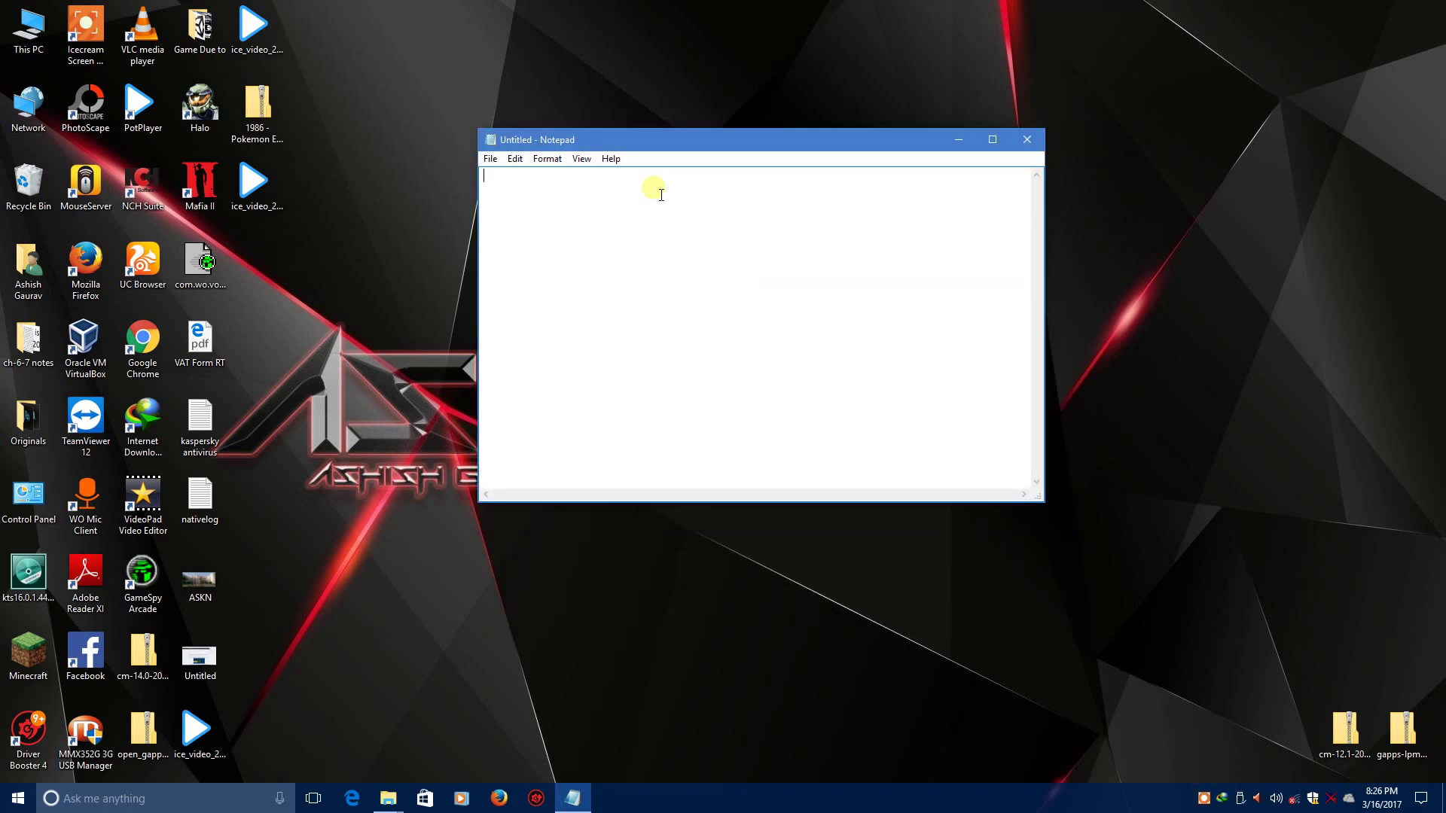
- Type the greeting 'hello guys and welcome back!' in Notepad
text(hello)
text( guys )
text(and welcp)
key(BackSpace)
text(ome back)
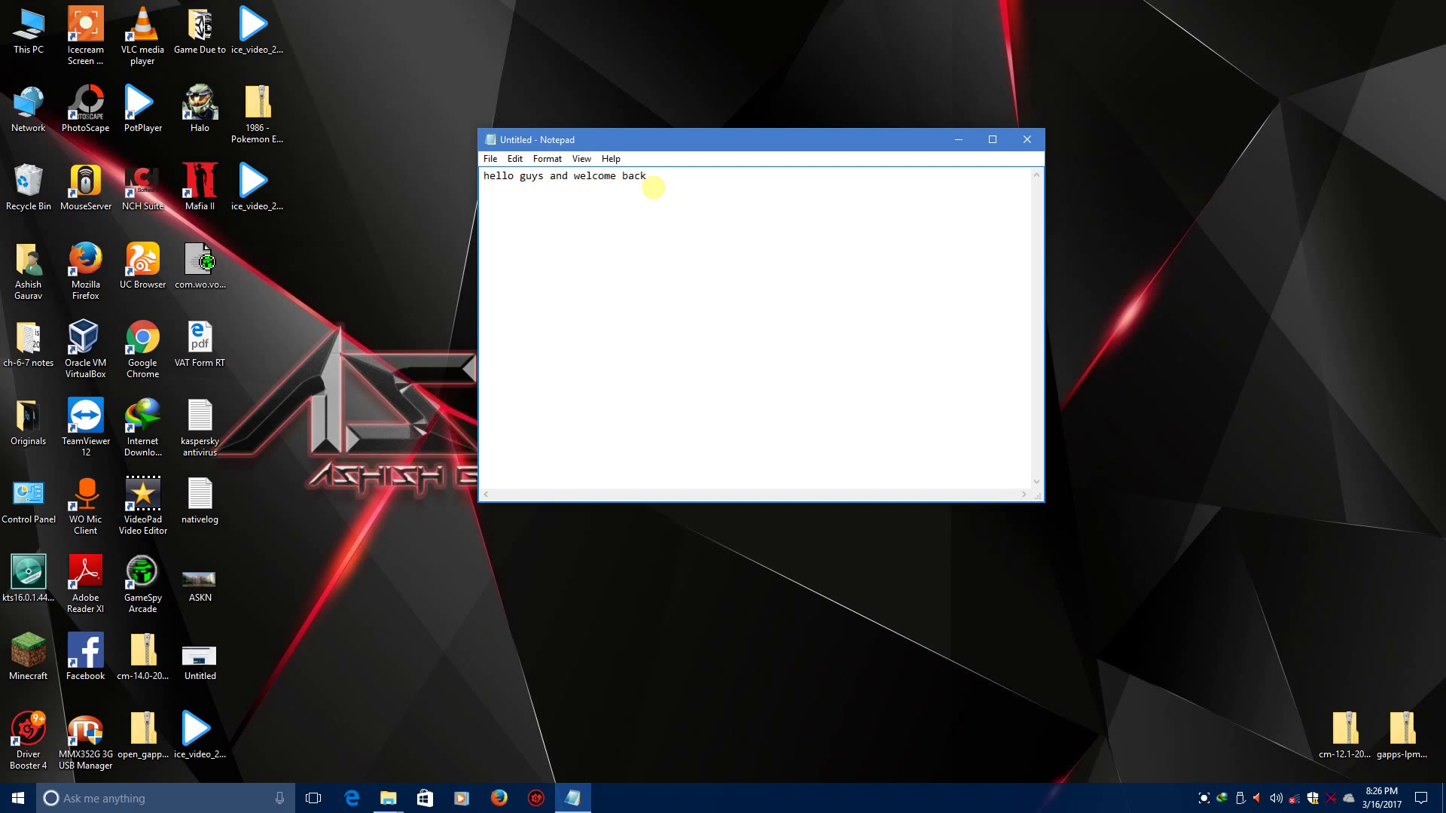
text(!)
- Add the Photoshop CC animation or (.gif) topic line and 'so just follow me>>>>'
key(Return)
text(today i a)
text(m go)
text(ona tell u )
text(how to make anik)
key(BackSpace)
key(BackSpace)
key(BackSpace)
key(BackSpace)
text(g)
key(BackSpace)
key(BackSpace)
text(animation or)
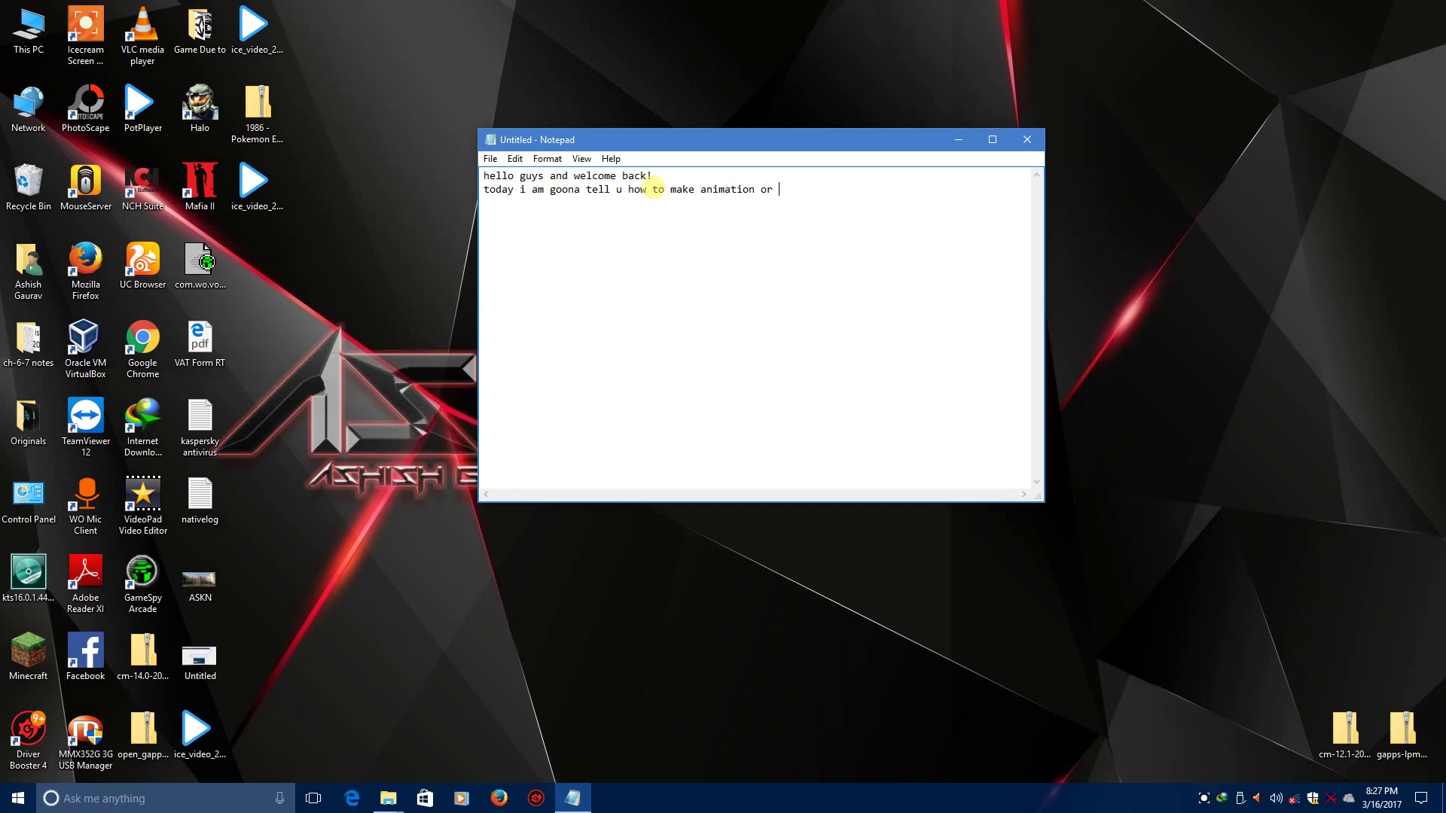
text( (.)
text(gif)
text() file in )
text(th)
text(e adobe photoshop )
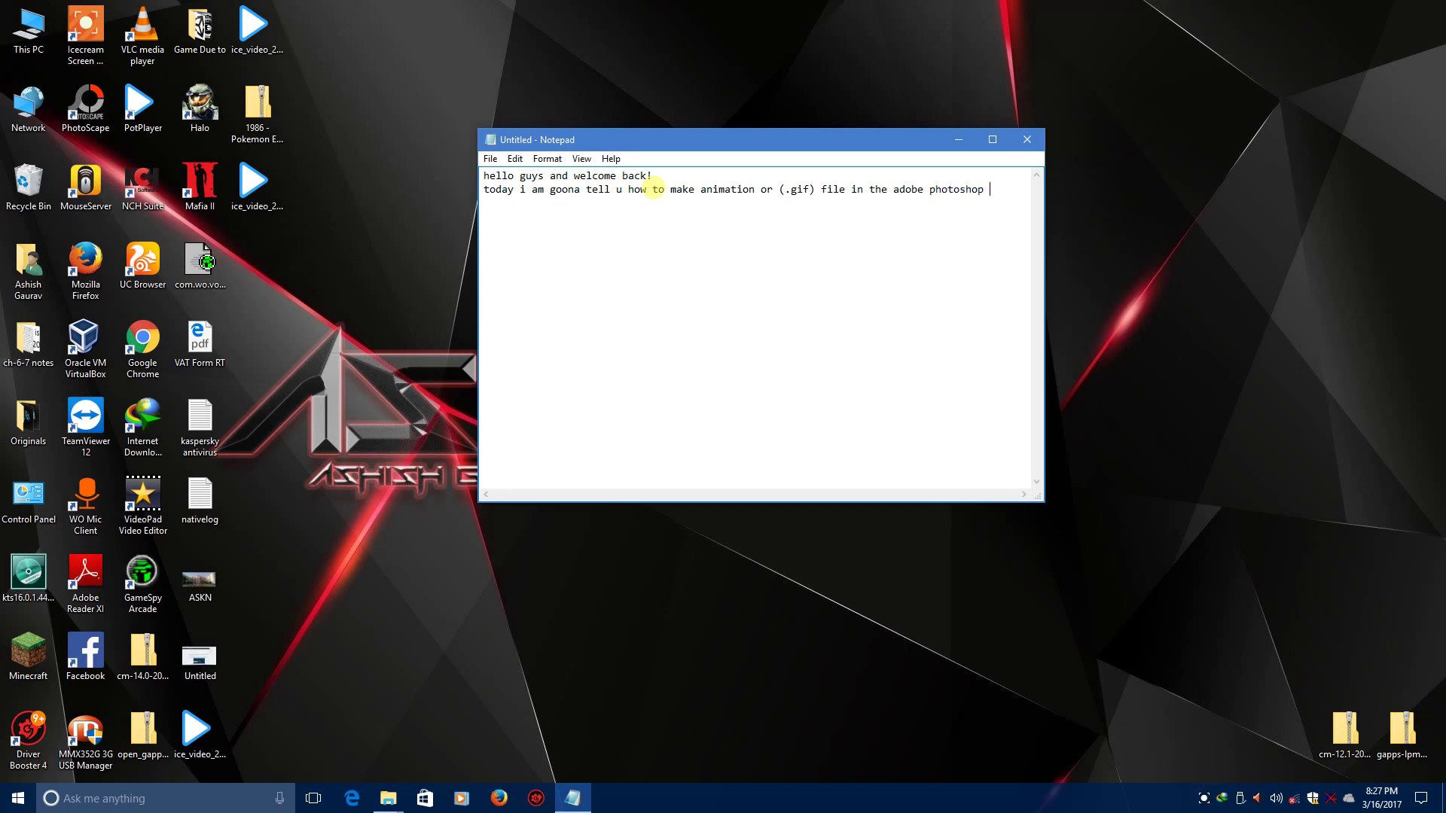
text(cc)
key(Return)
text(so just)
text( follow me)
text(>>>>>>>>>>>>>>>>>>>)
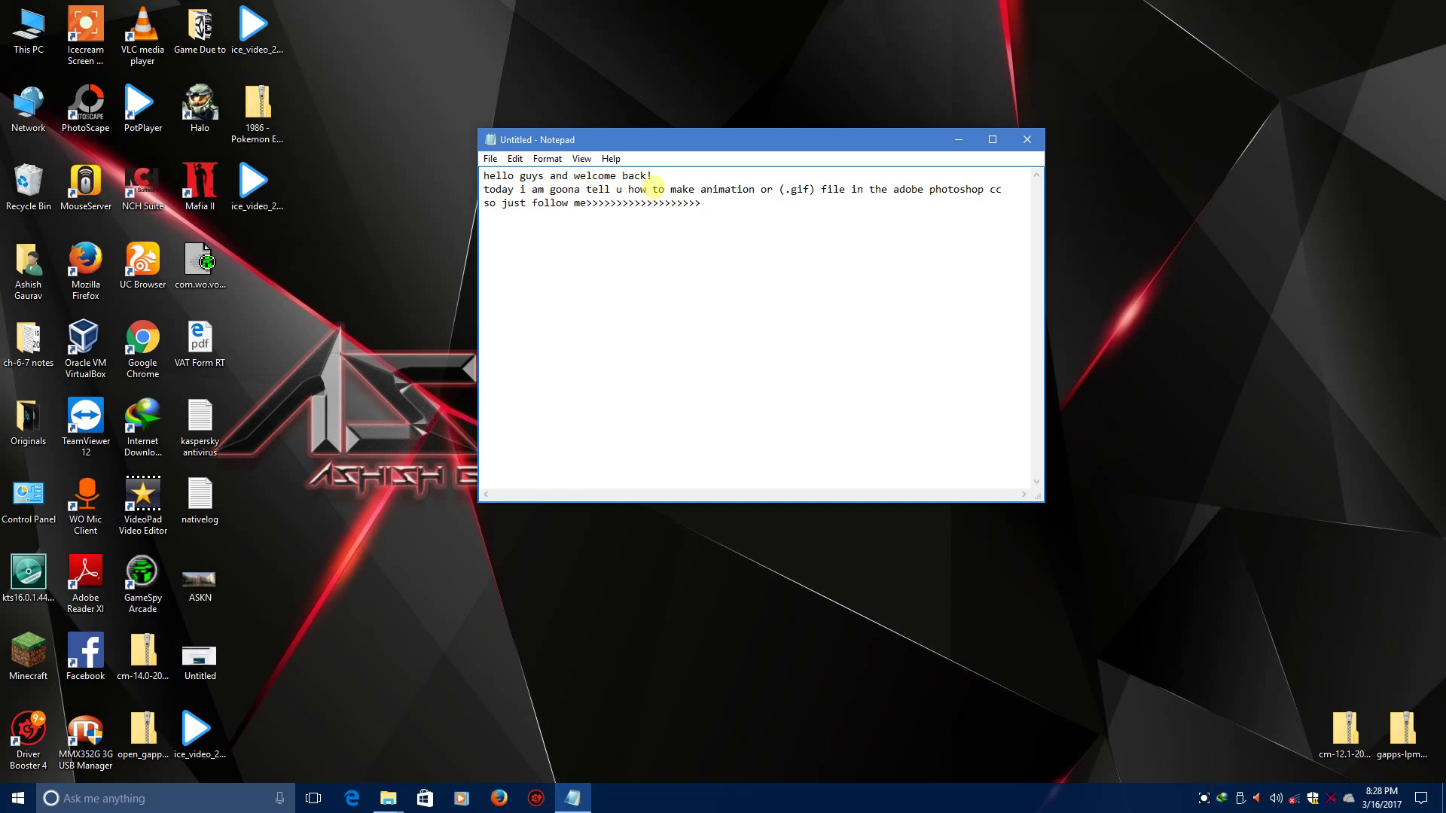
- Launch PhotoshopPortable from the PhotoshopPortable folder on New Volume (D:), then minimize Explorer
click(955, 145)
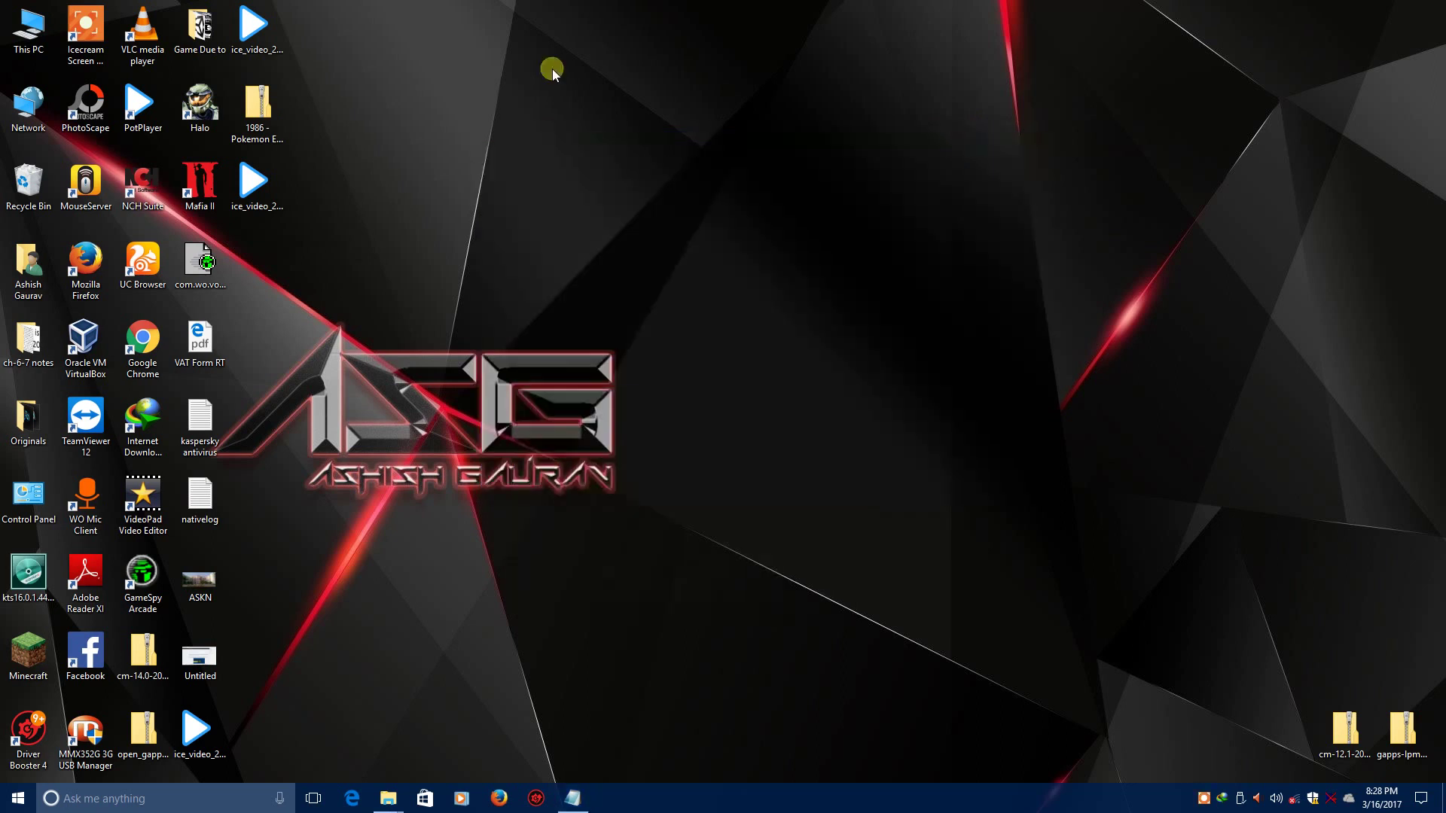
double_click(15, 53)
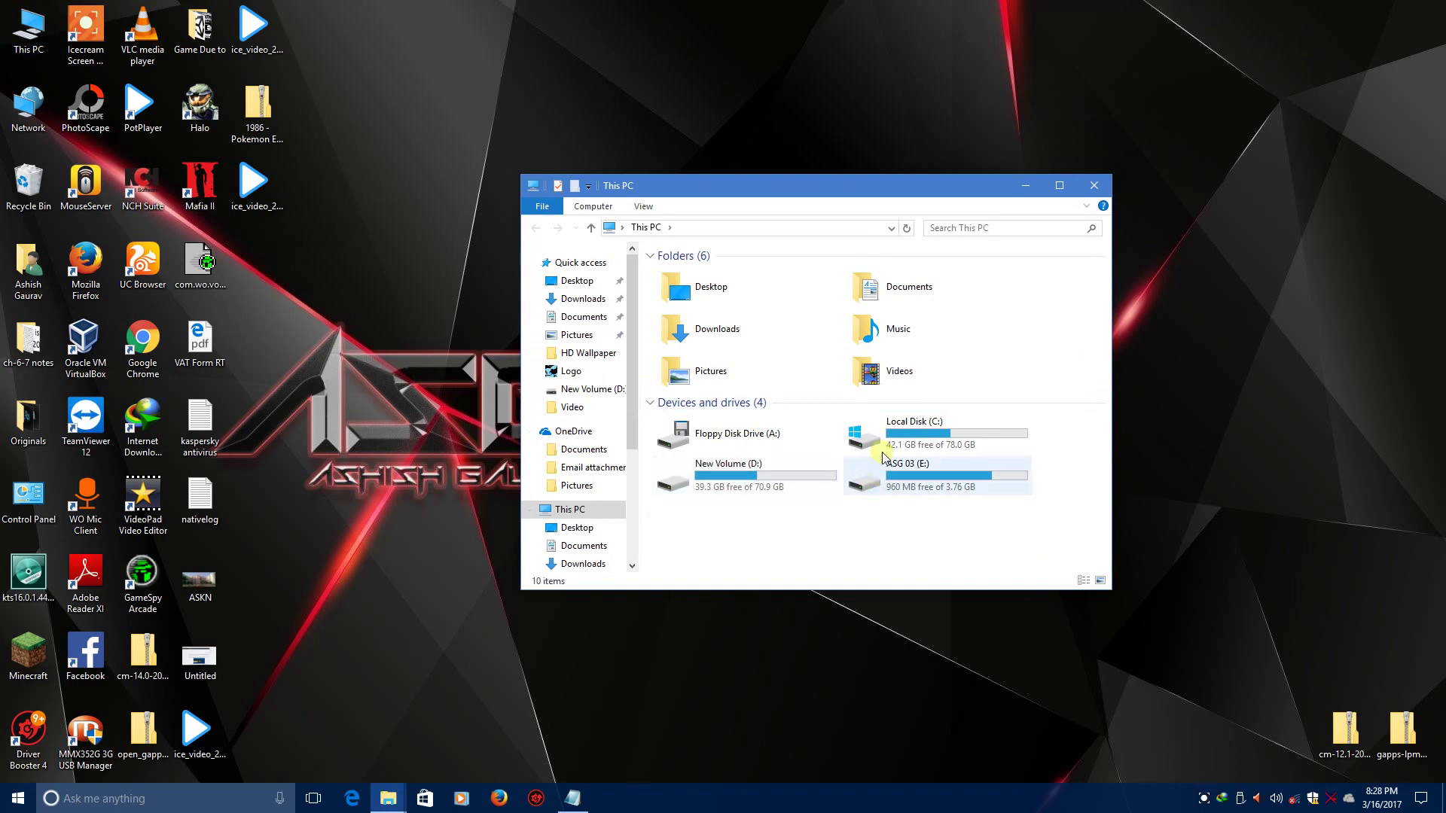
double_click(763, 489)
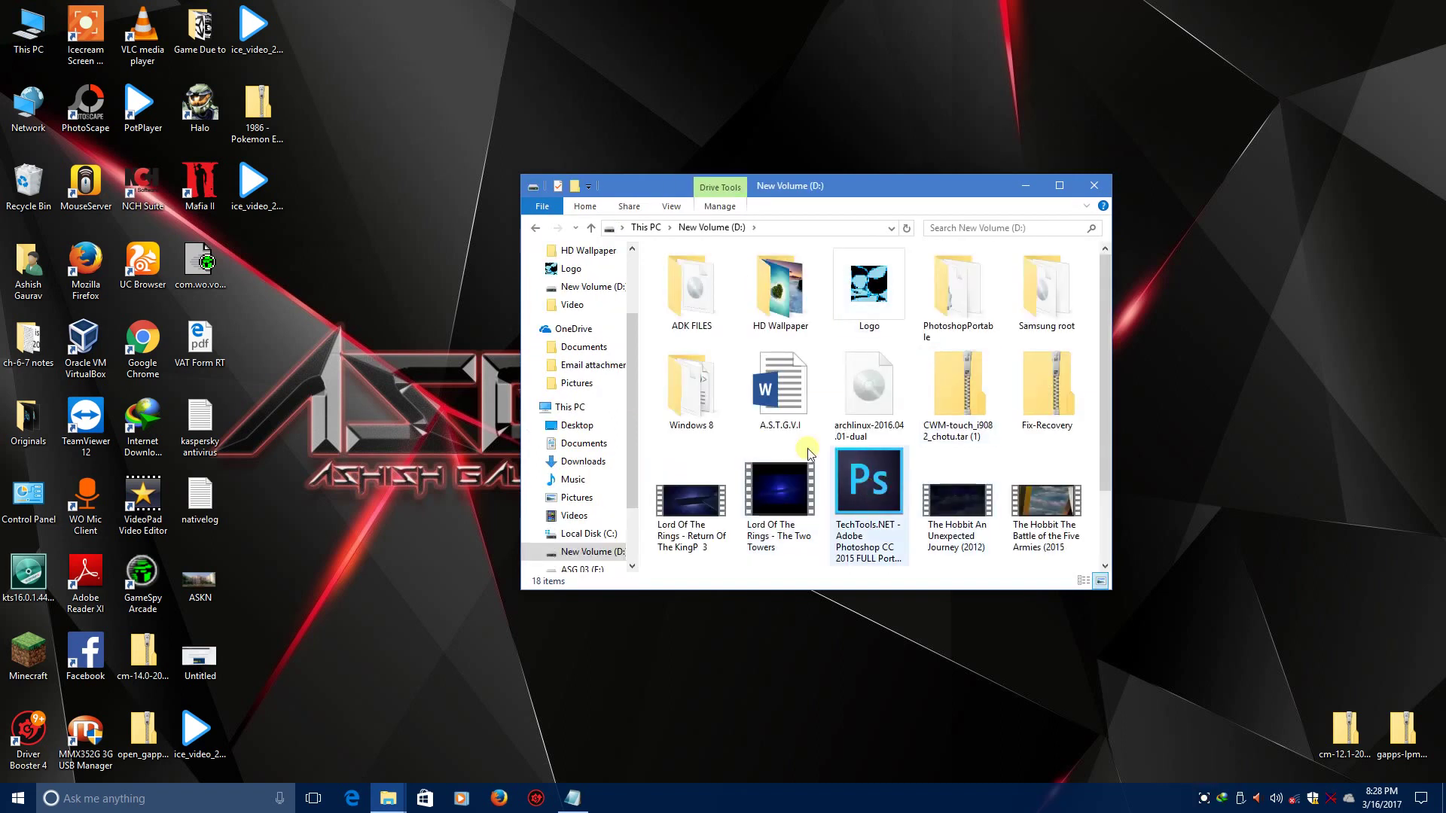
double_click(992, 310)
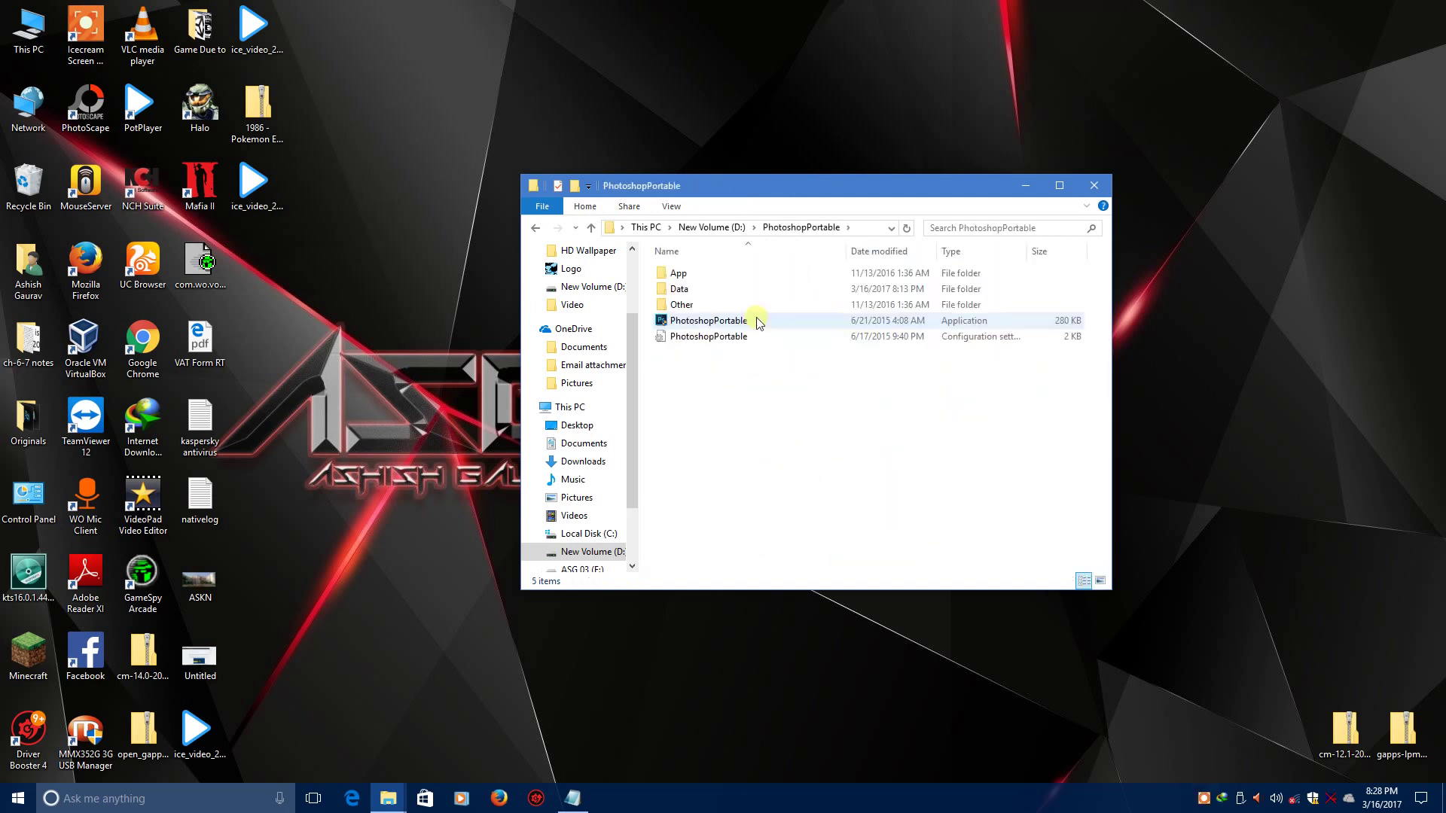
double_click(738, 320)
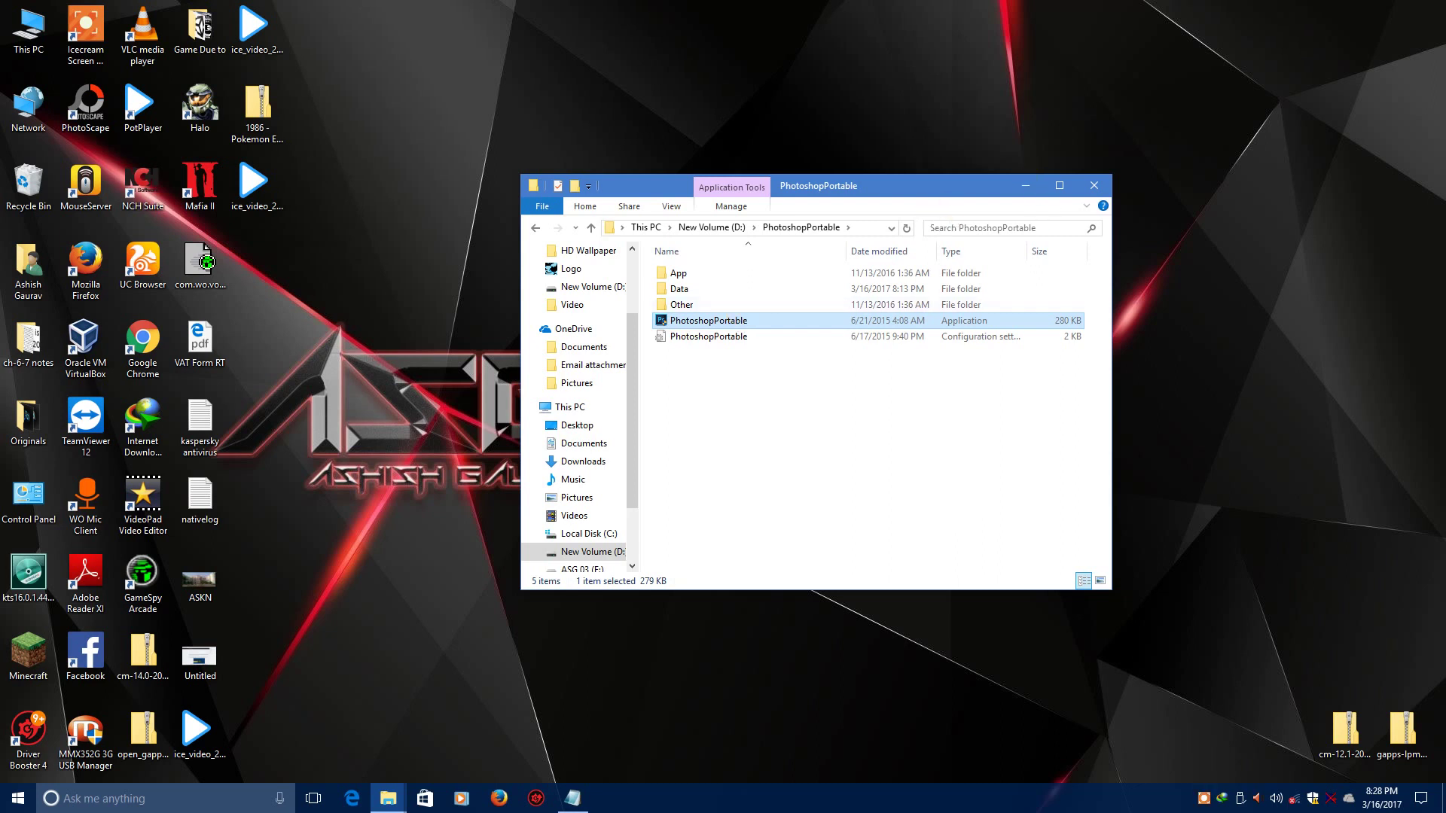
click(1035, 188)
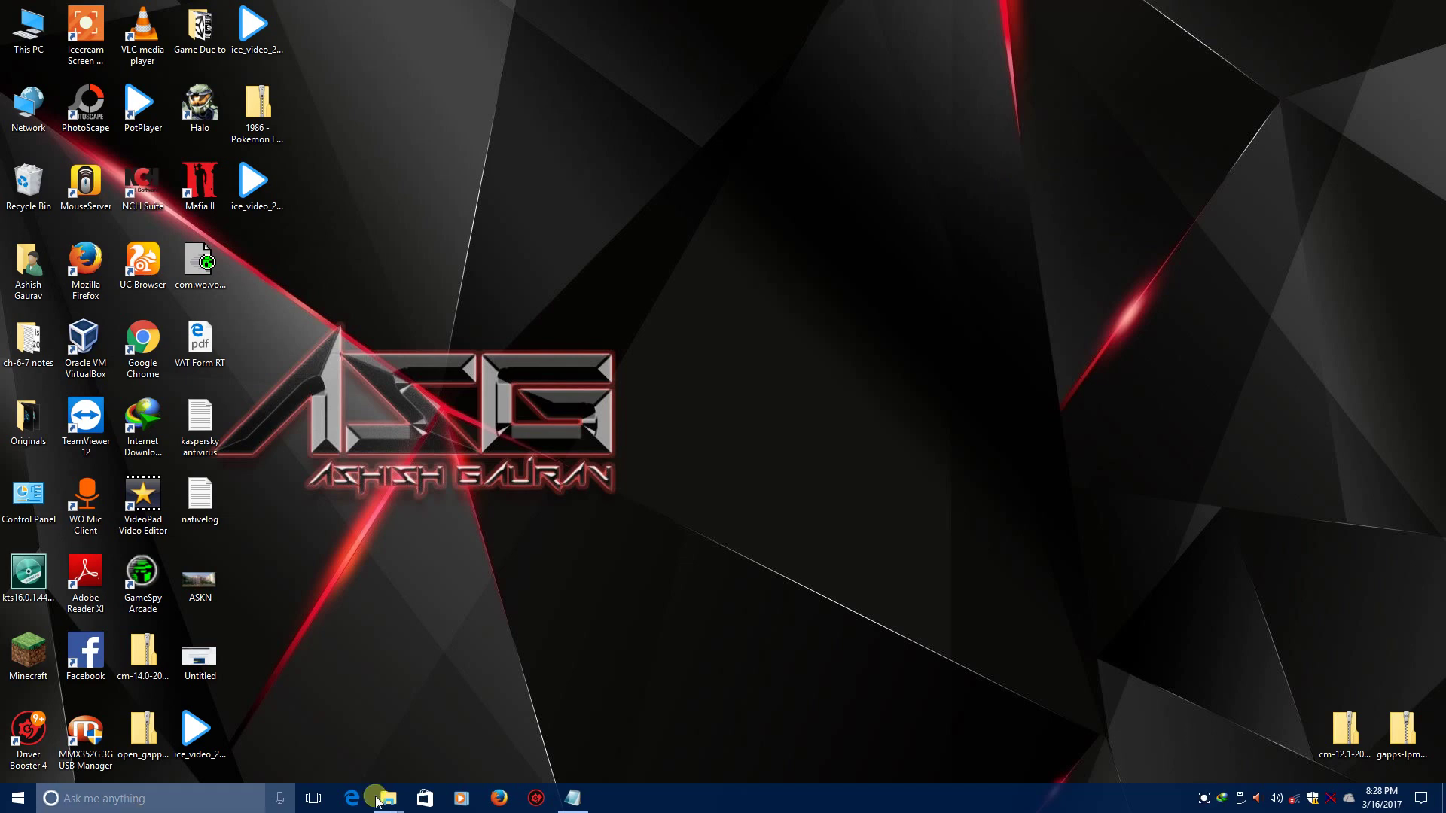
- Add the note 'wait a min guys.' and hide Notepad while Photoshop loads
click(572, 798)
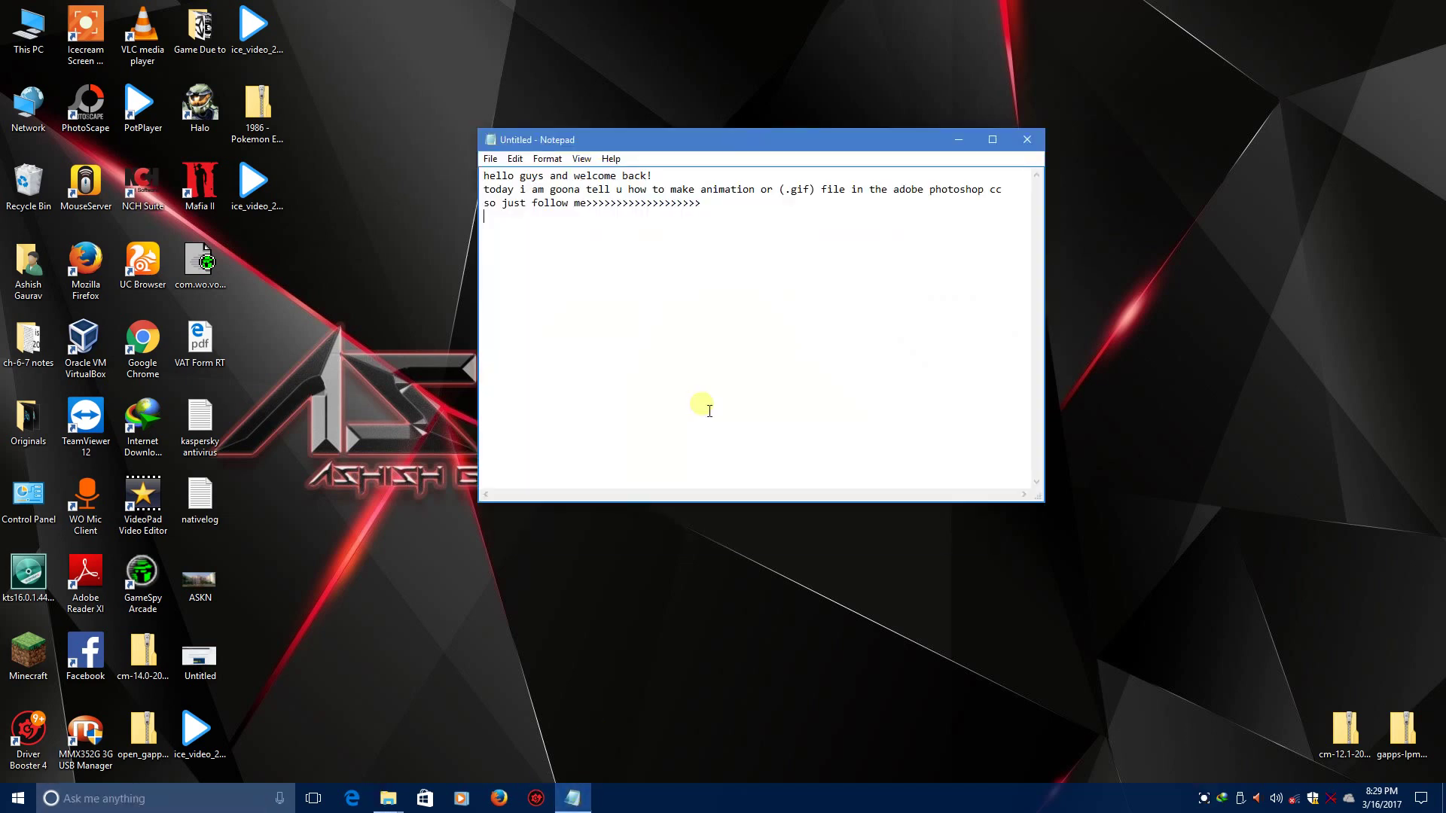
key(Return)
text(wait a min )
text(guys)
text(.........)
click(959, 139)
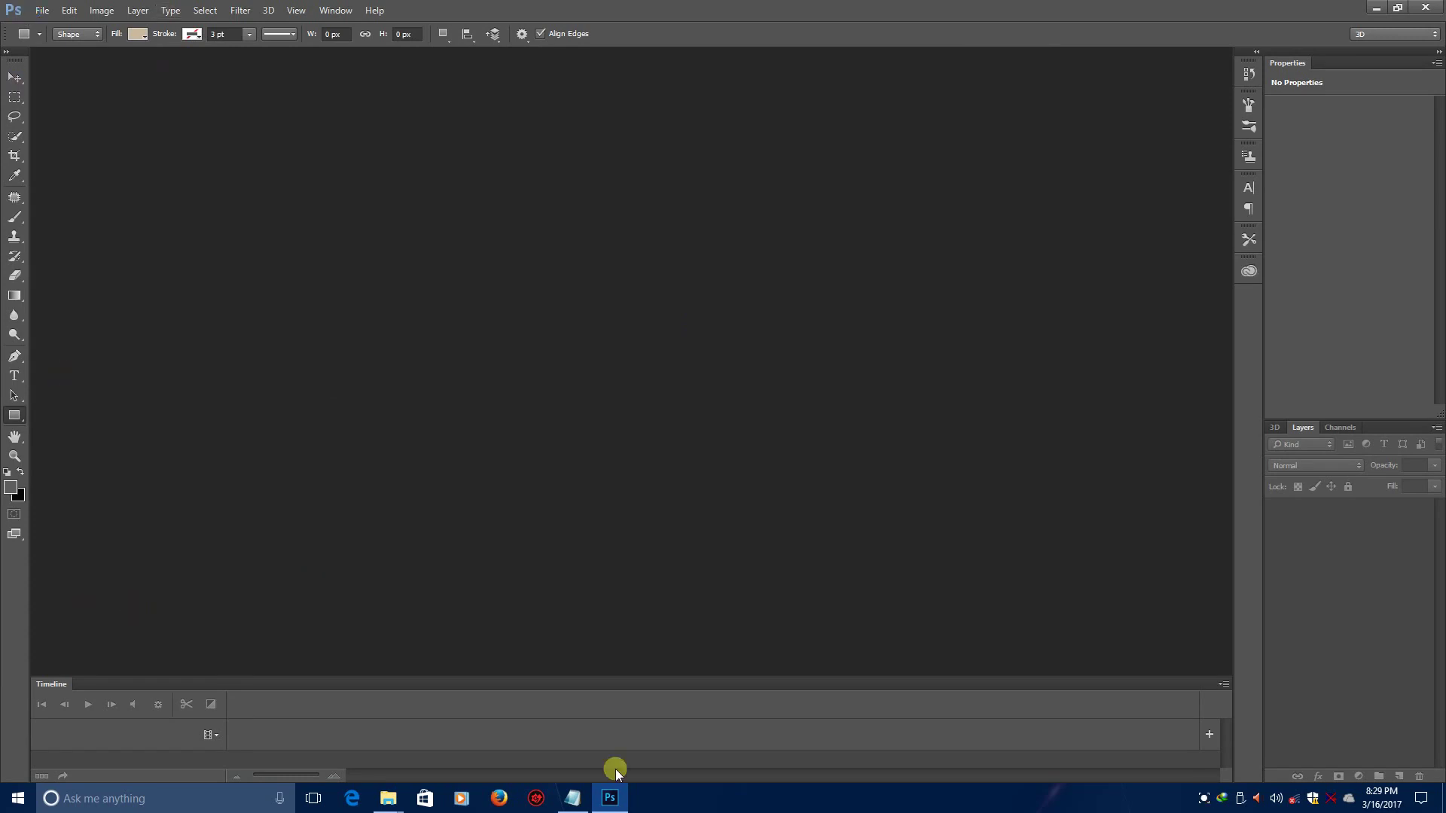
- Add the note 'now first make any project and then see' beneath it
click(588, 796)
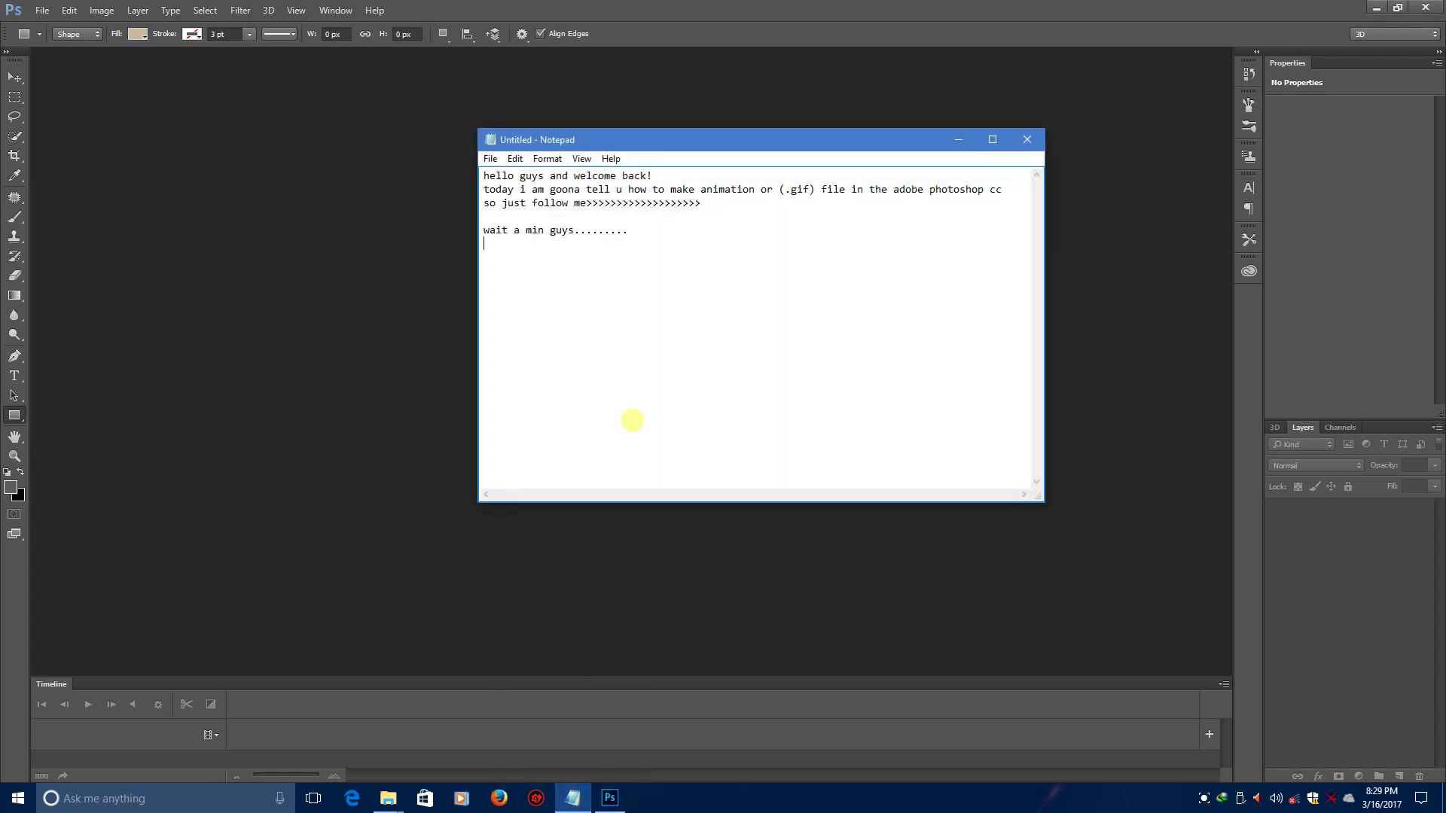
text(now first)
text( make any)
key(BackSpace)
text(ro)
text(ject and )
text(and)
key(BackSpace)
key(BackSpace)
key(BackSpace)
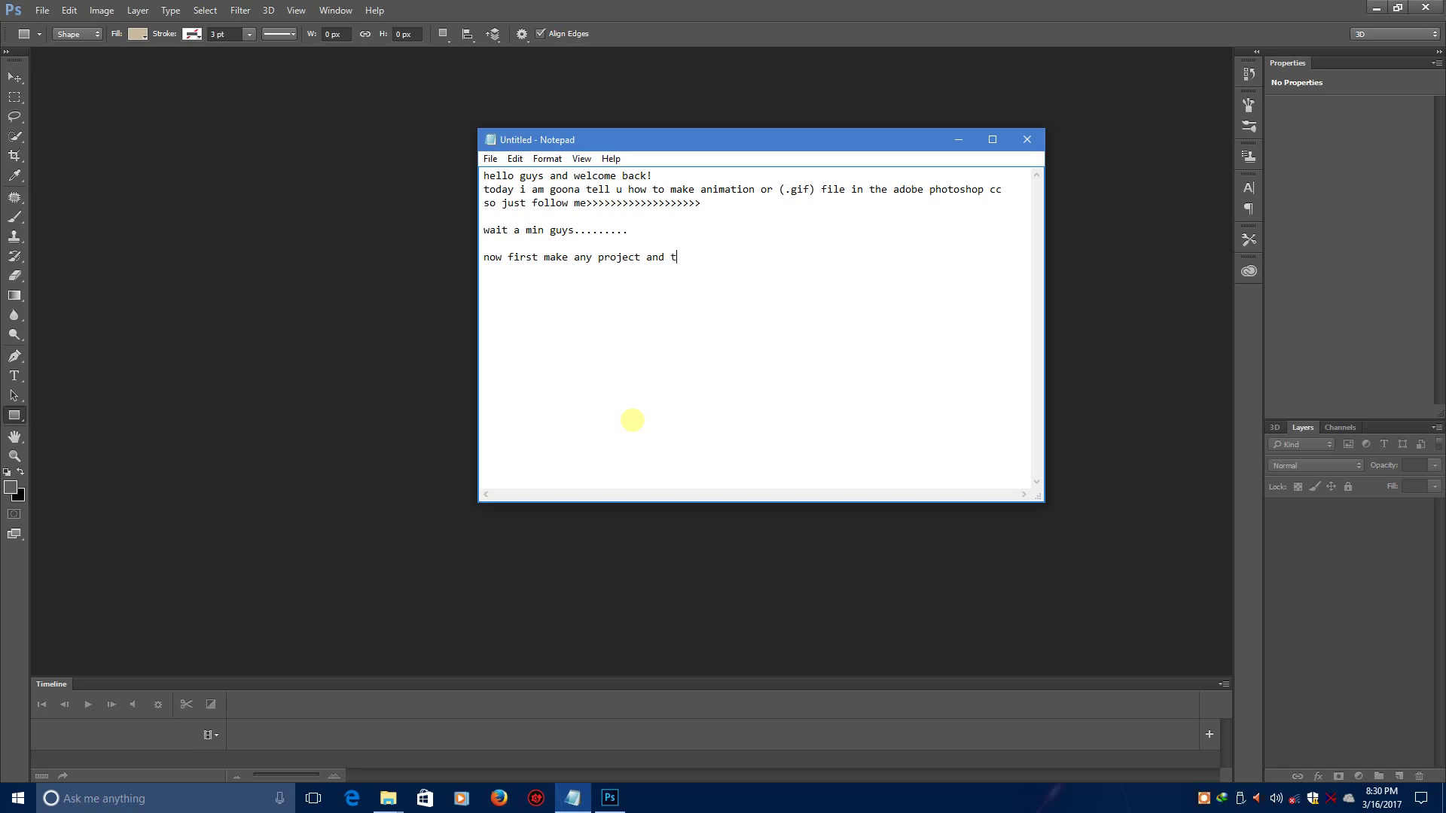
text(hen see)
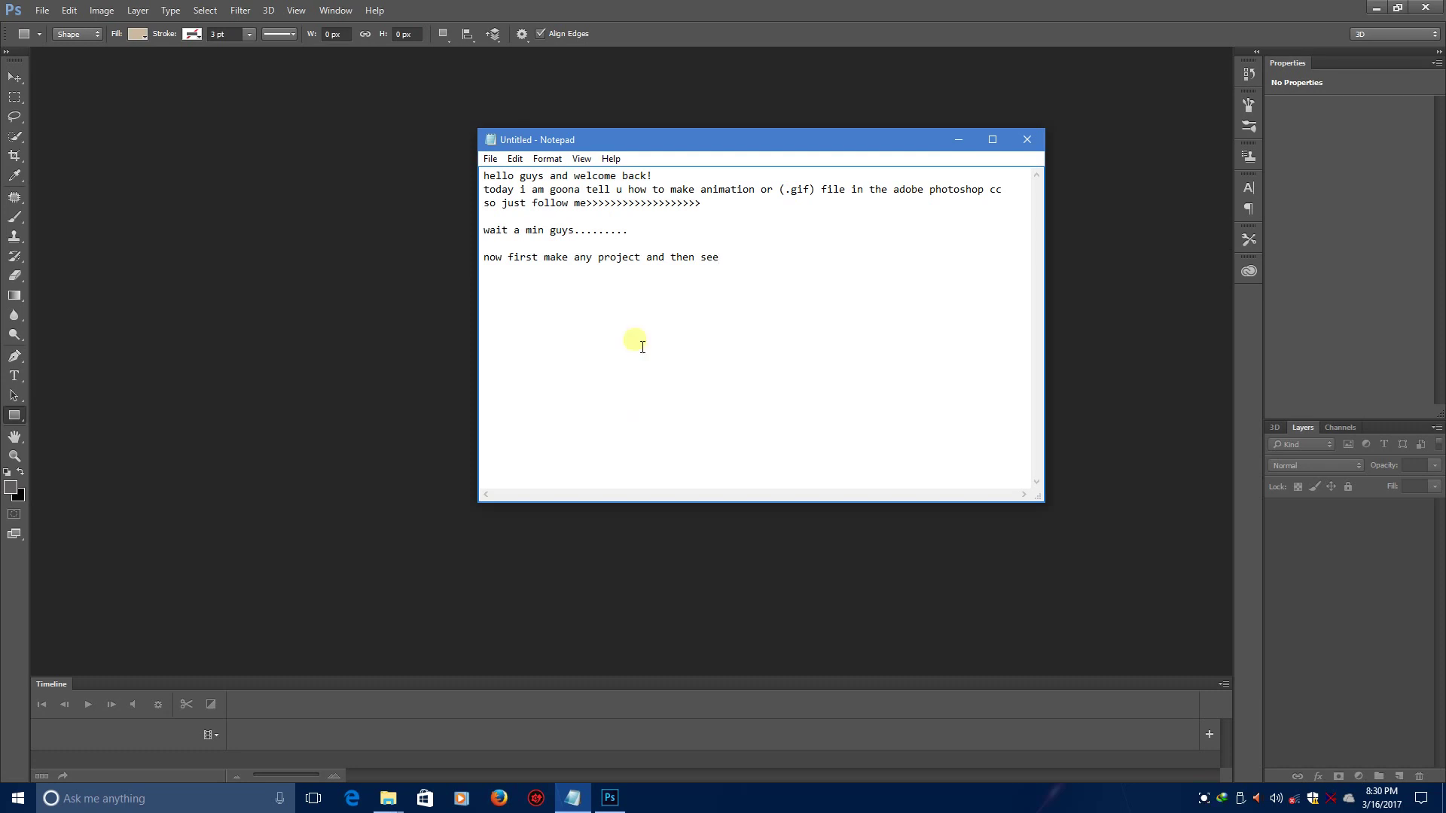
- Create a test document, dismiss the graphics memory warning, and close it
click(958, 139)
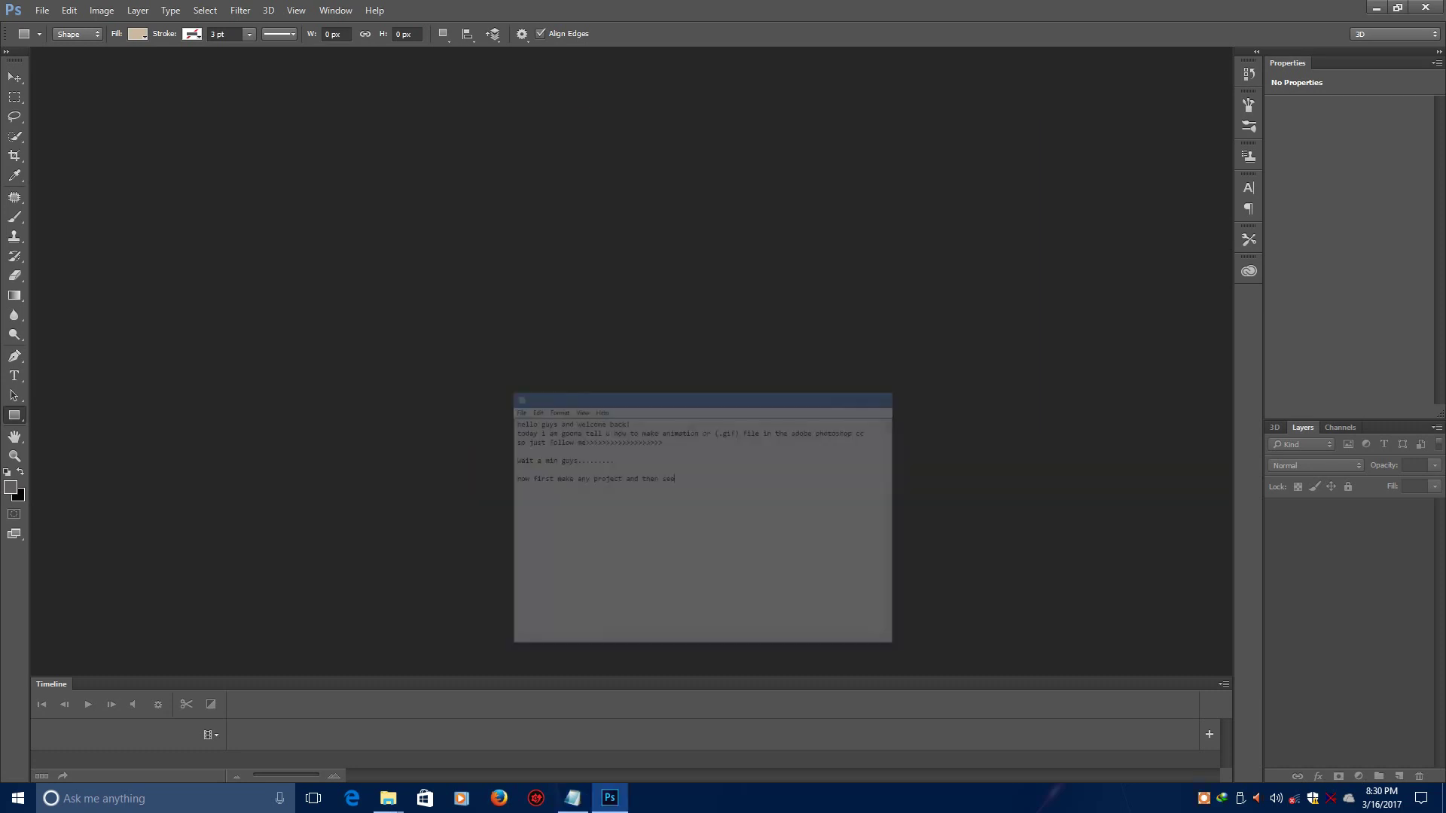
click(42, 10)
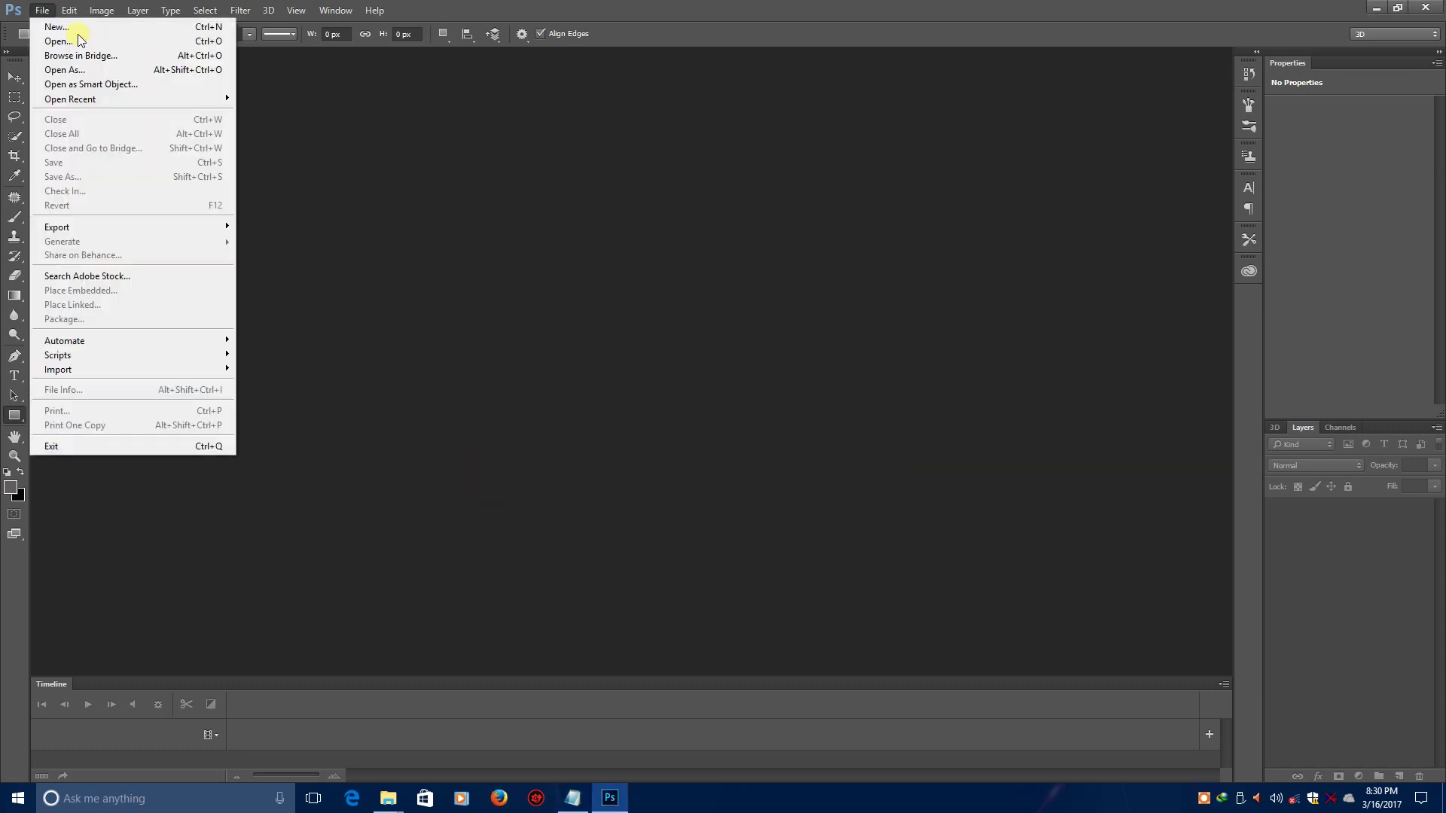
click(81, 31)
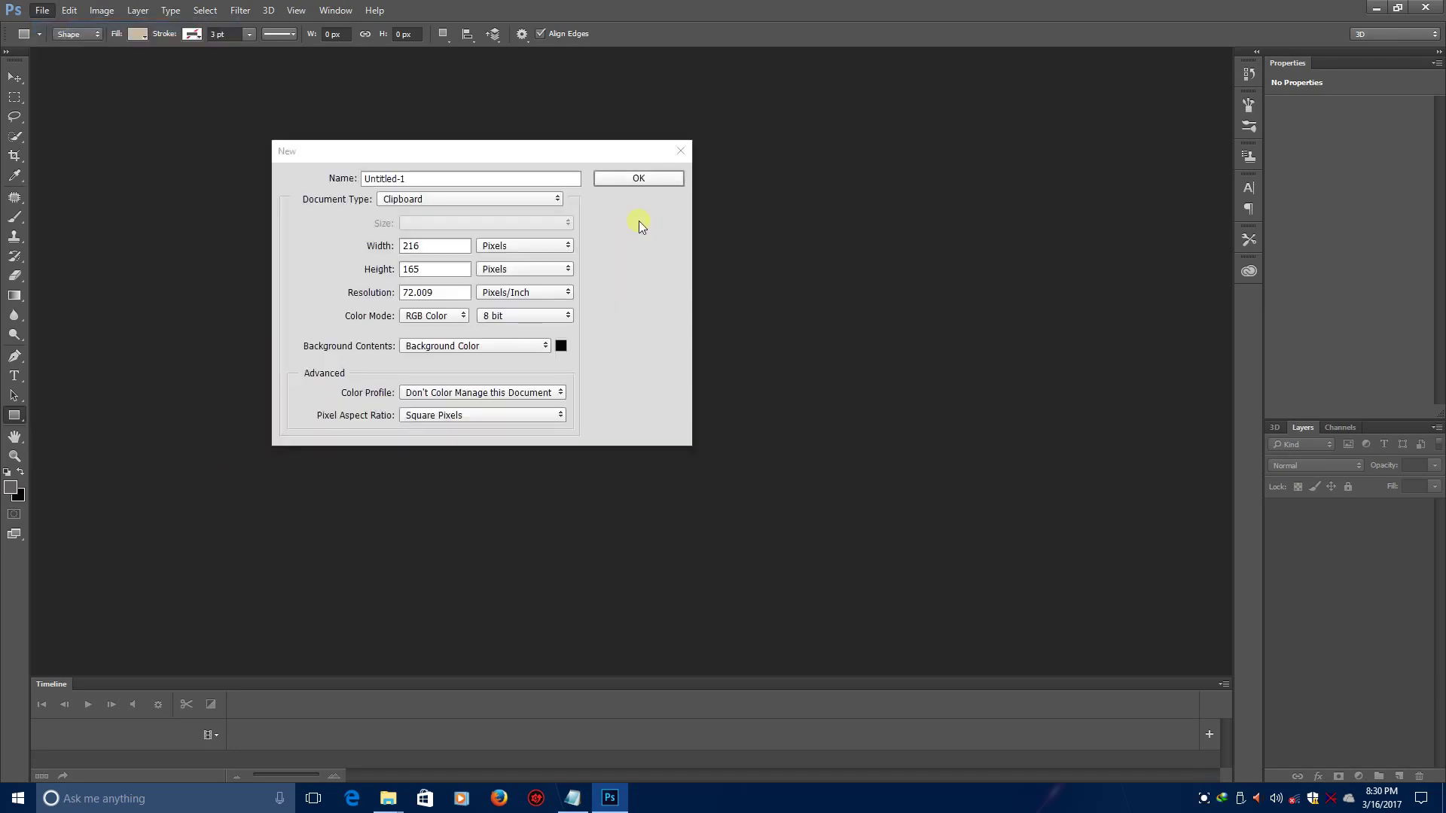
click(646, 180)
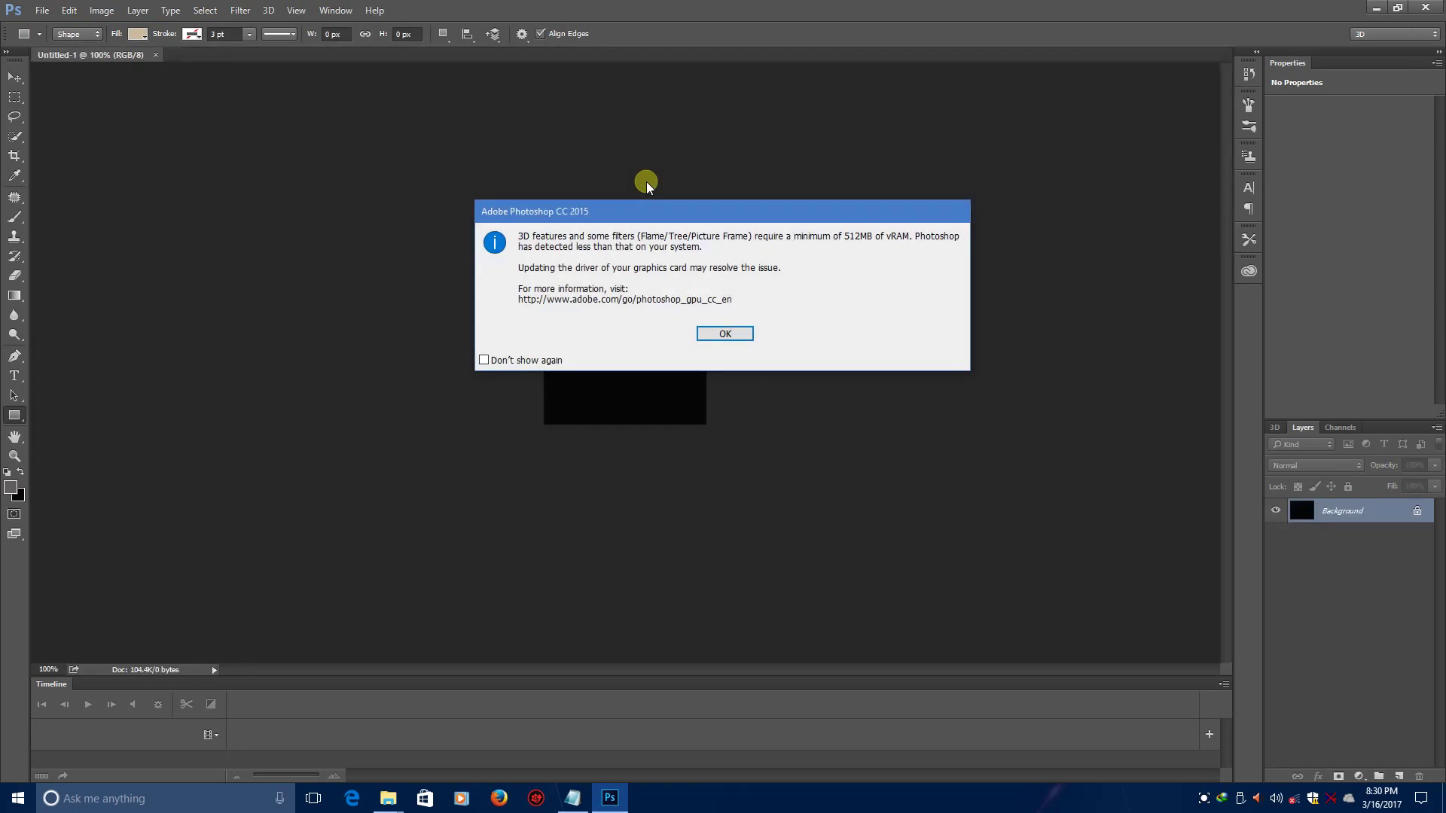
click(740, 336)
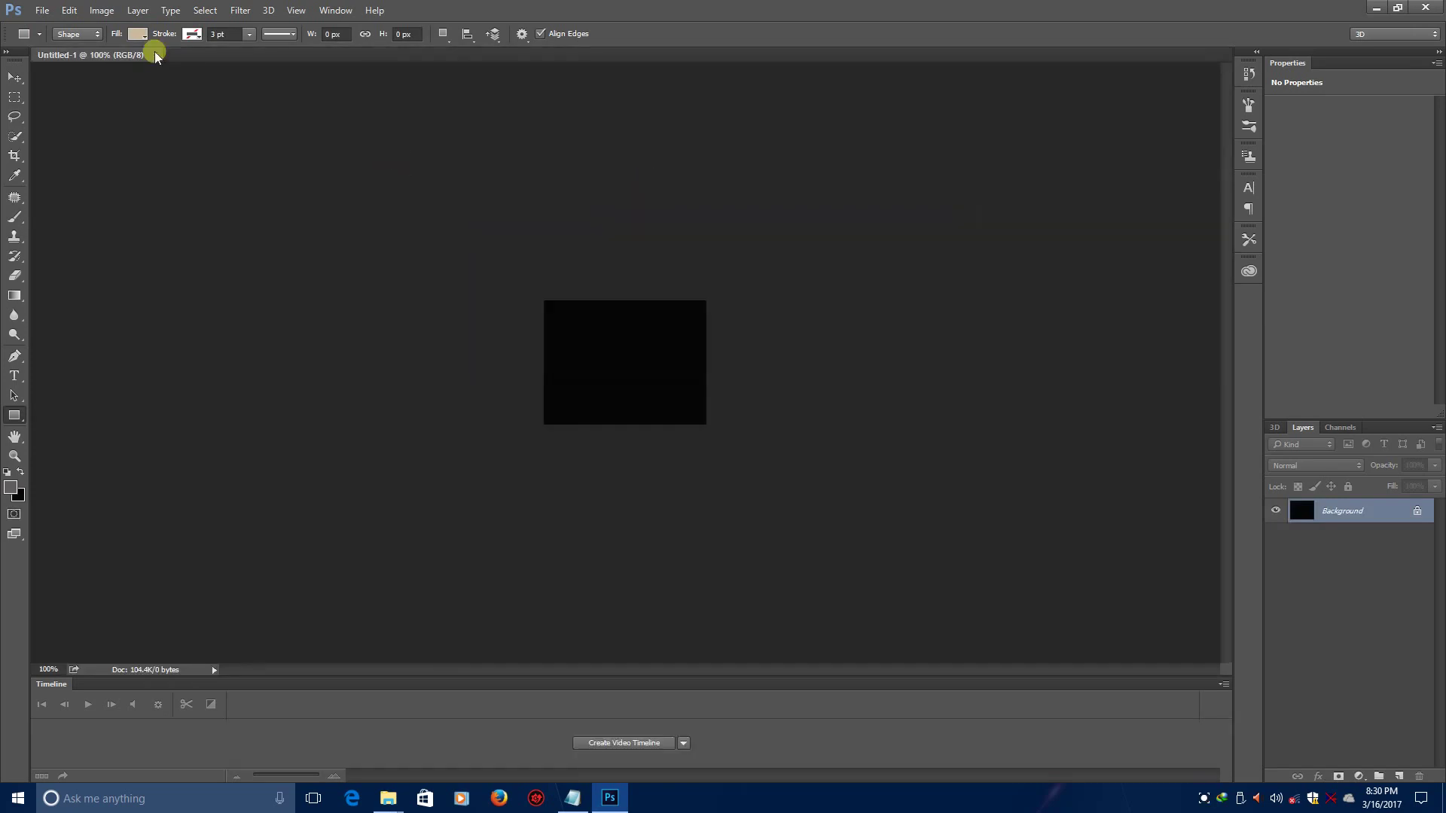
click(155, 55)
- Create a Default Photoshop Size document with the black Background Color contents
click(45, 12)
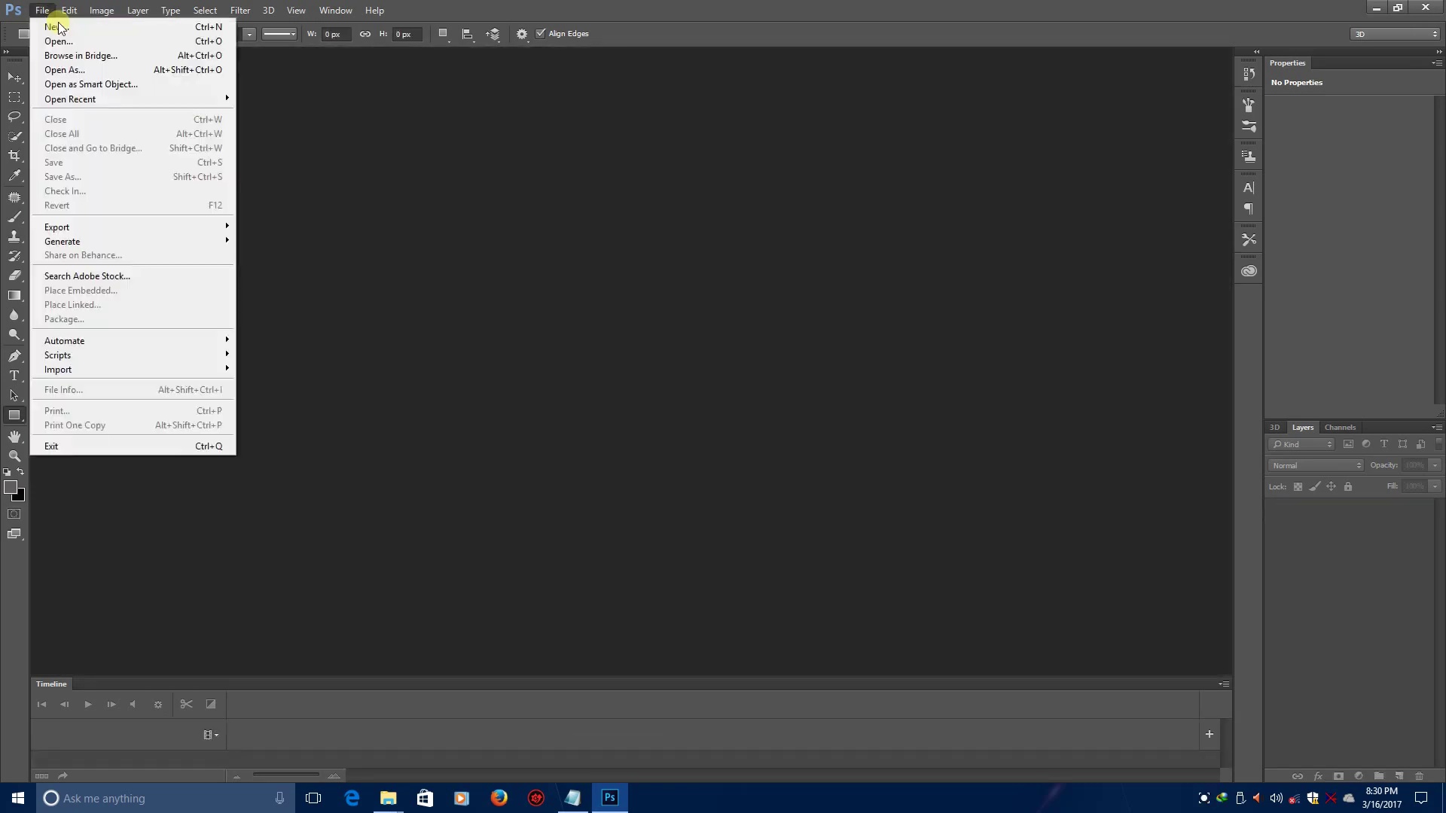
click(476, 199)
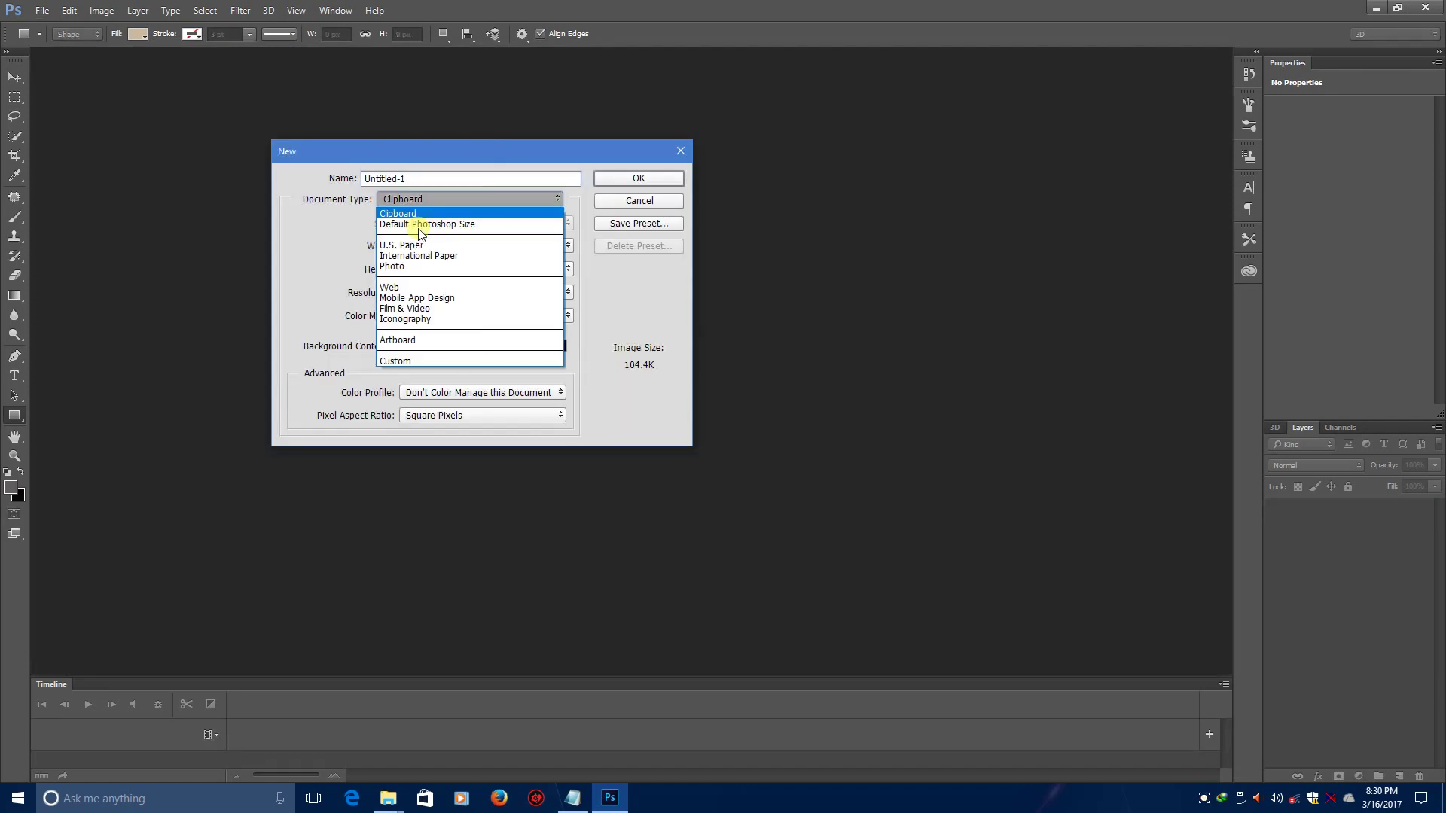
click(420, 225)
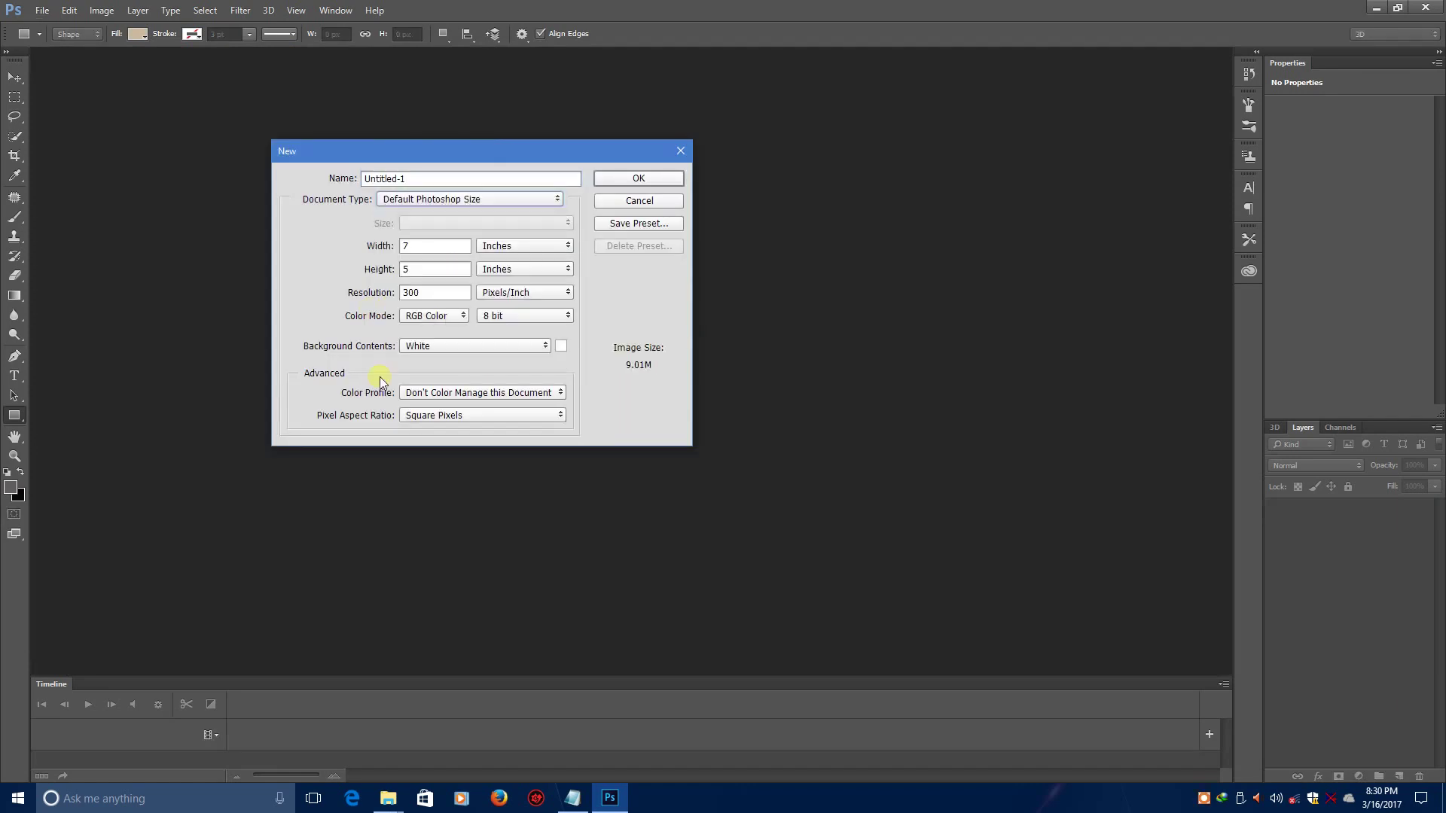
click(433, 348)
click(426, 367)
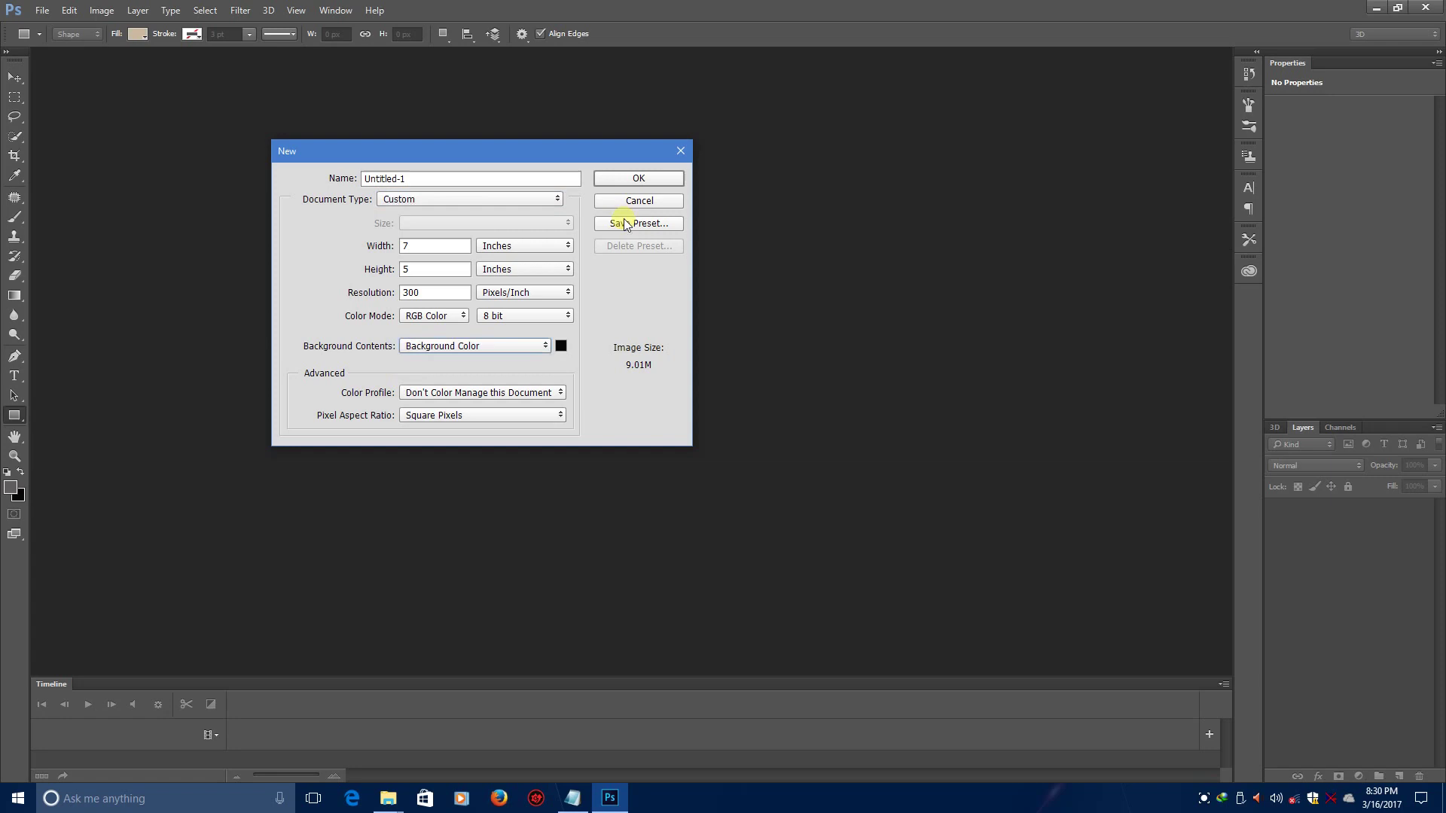
click(639, 179)
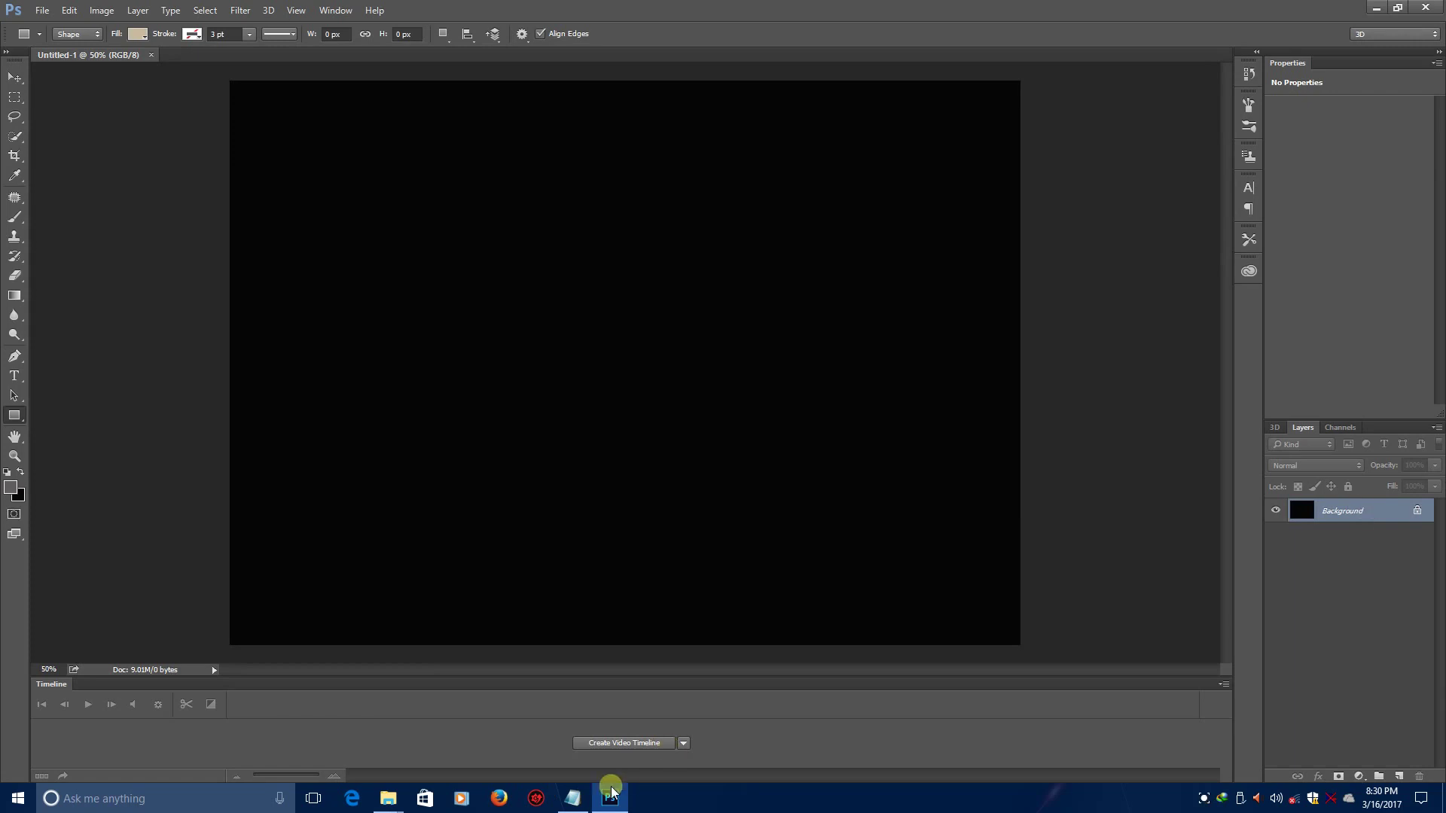
mouse_move(573, 798)
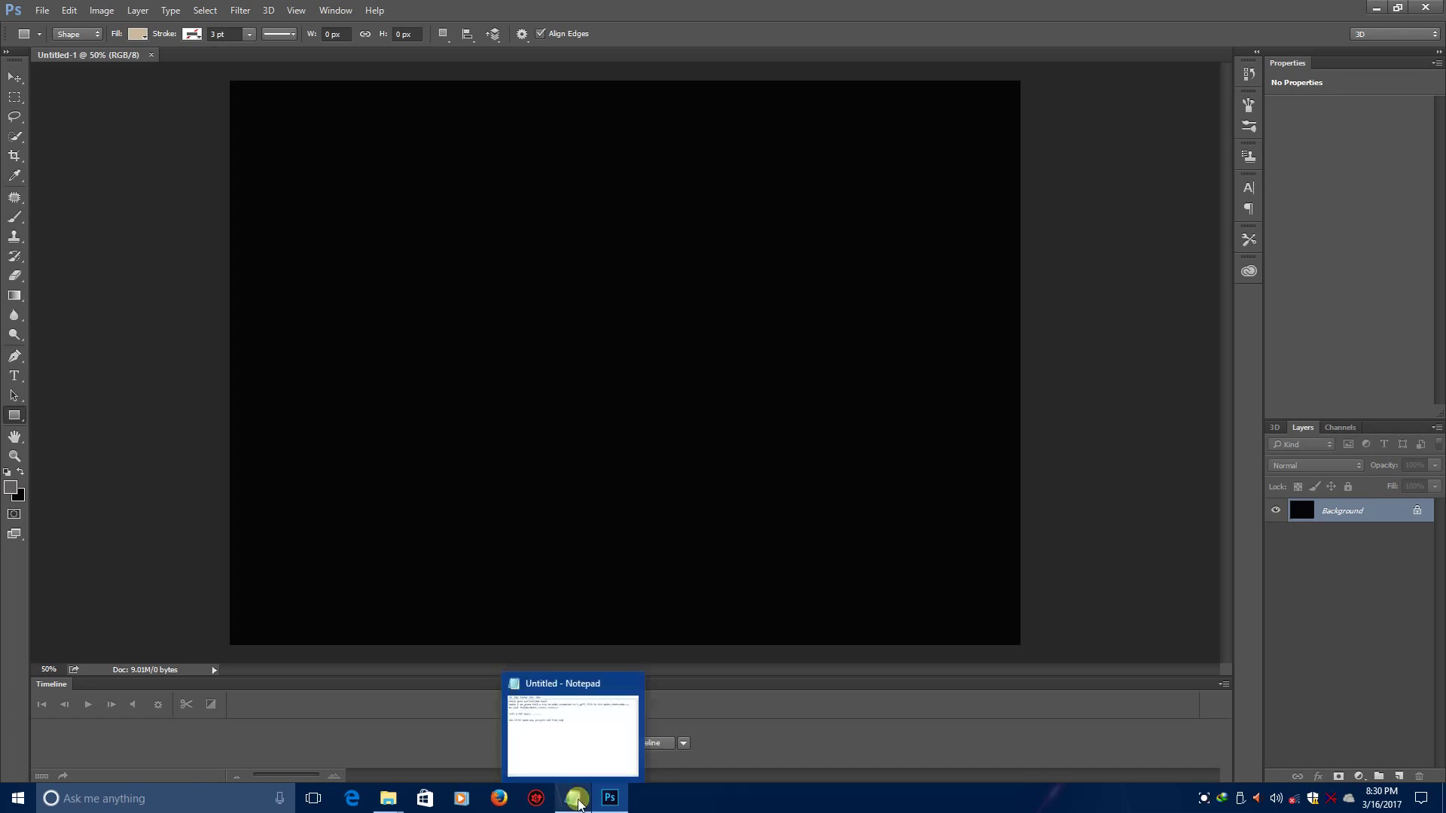
- Add 'now make duplicate layers of background' to the notes and hide Notepad
click(576, 800)
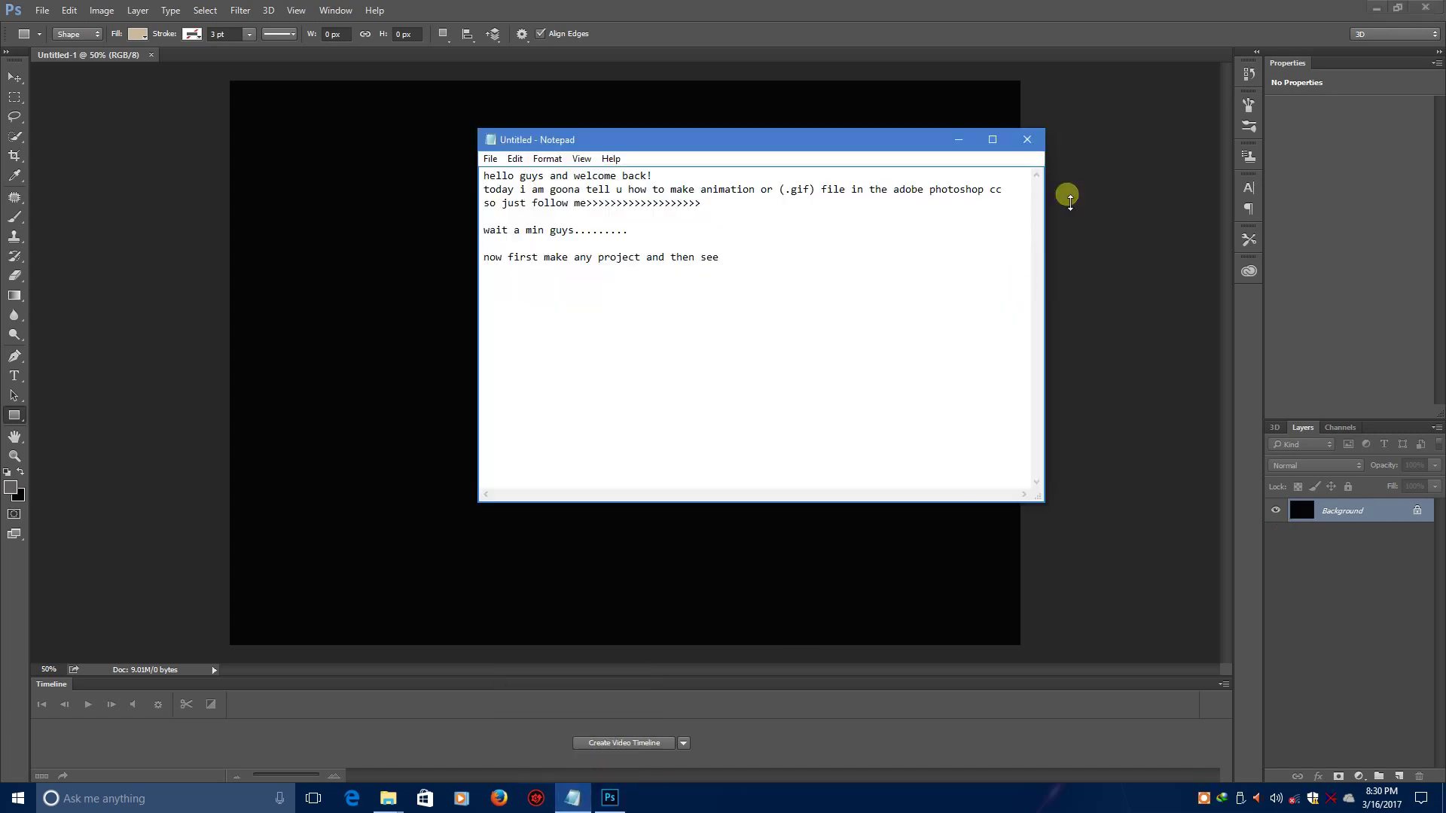
text(now make d)
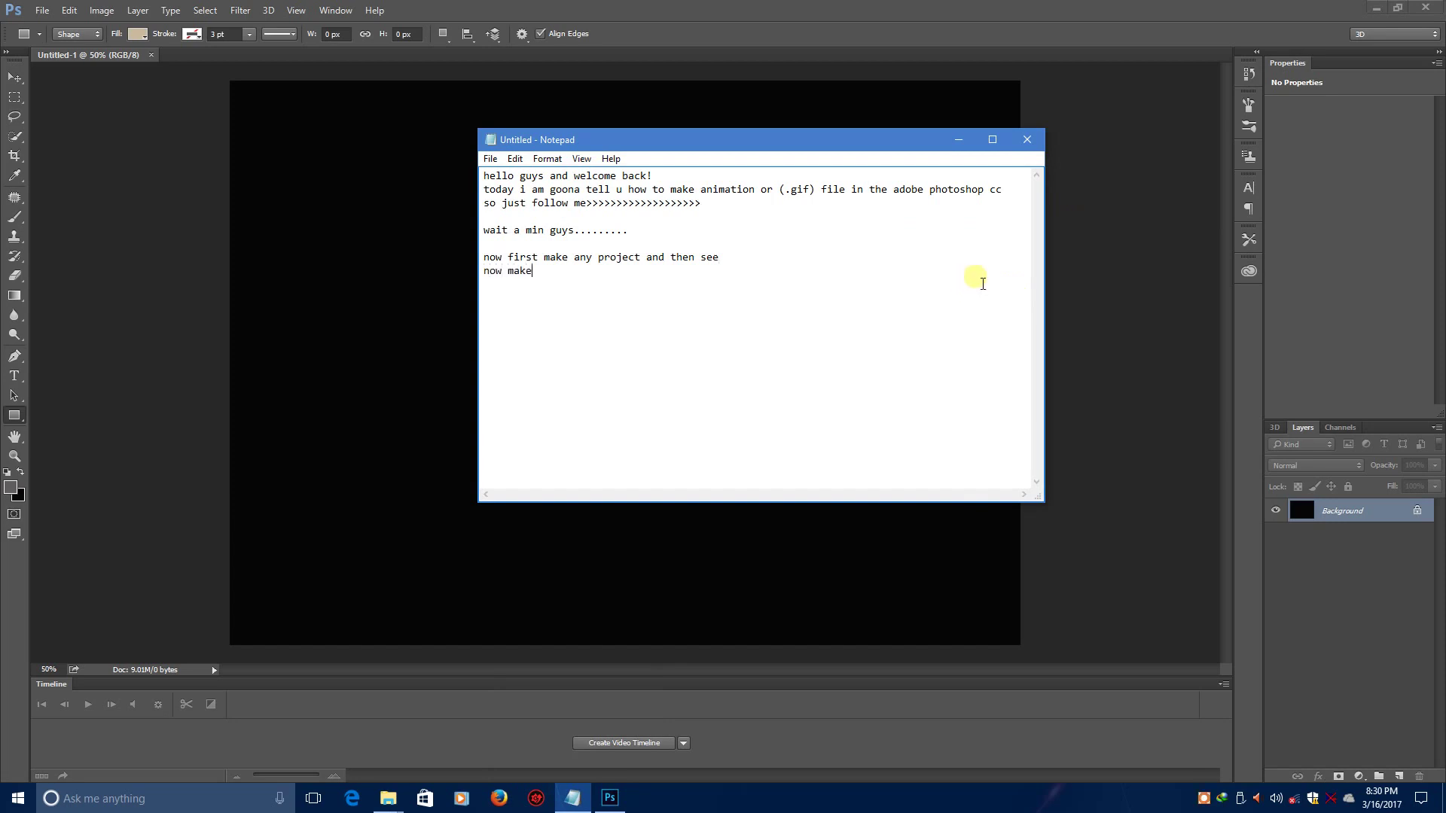
text(uplicate layers of backgrou)
text(nd)
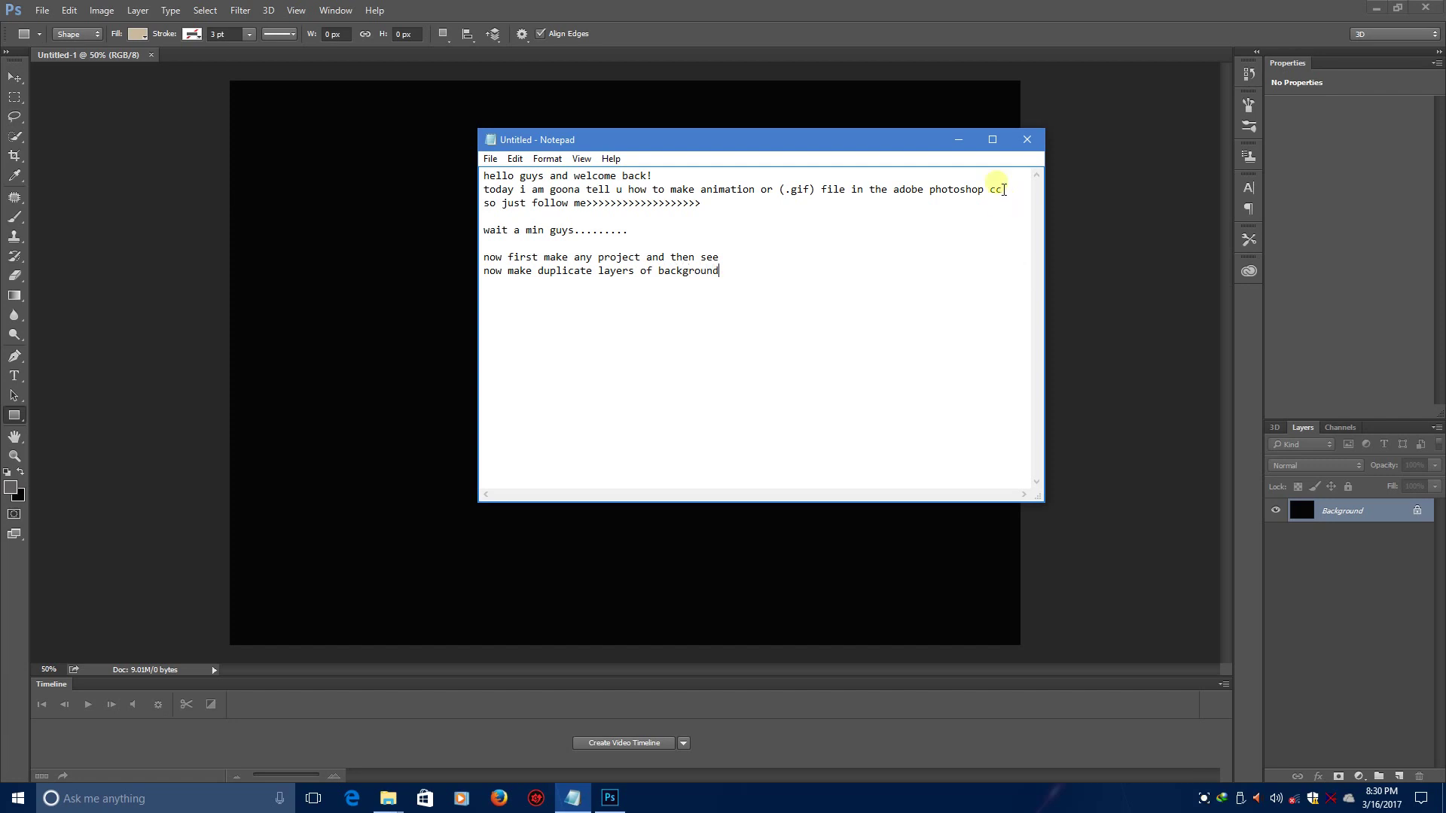
click(958, 139)
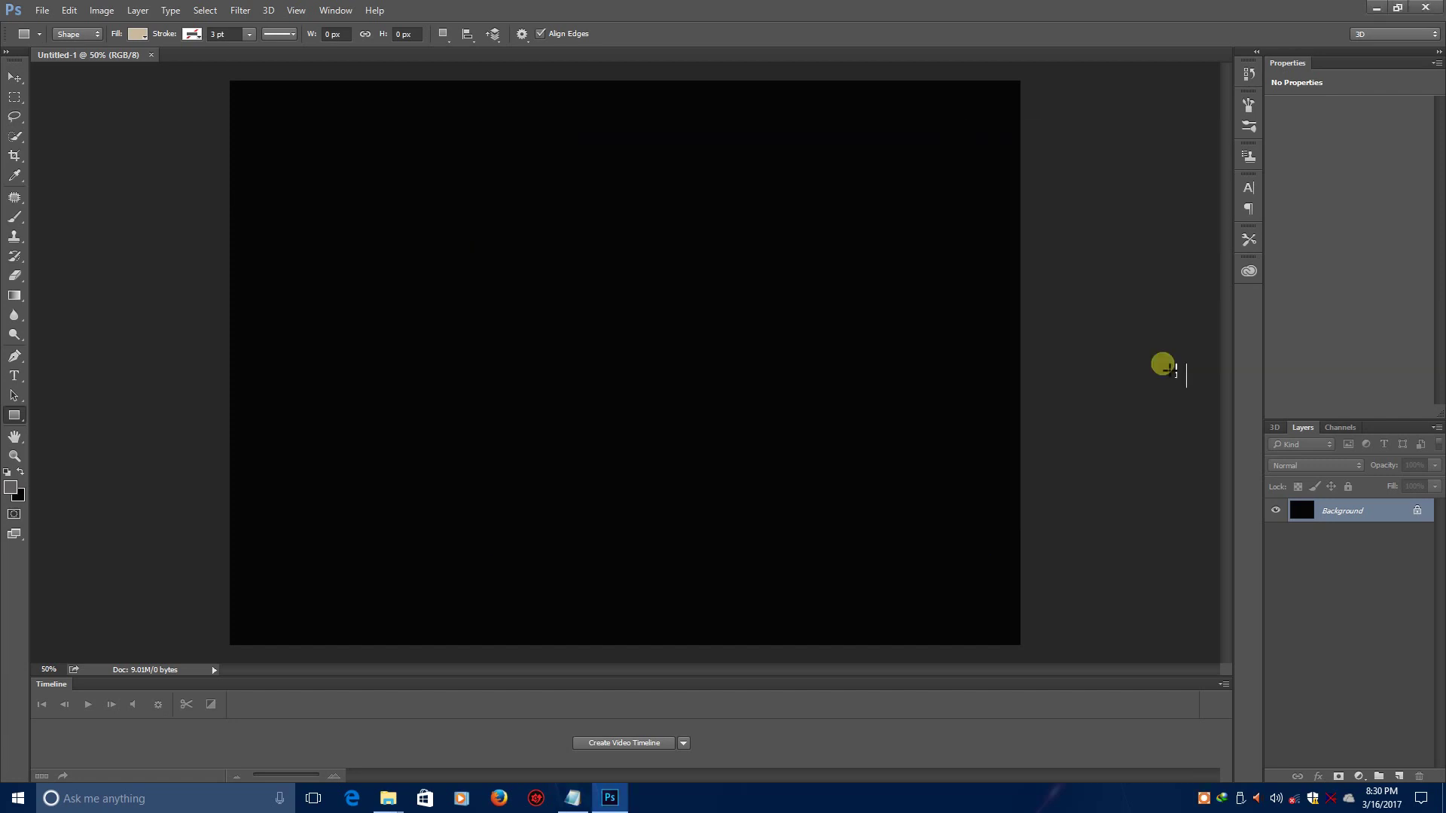
- Duplicate the background layers to create Background copy and Background copy 2
right_click(1352, 515)
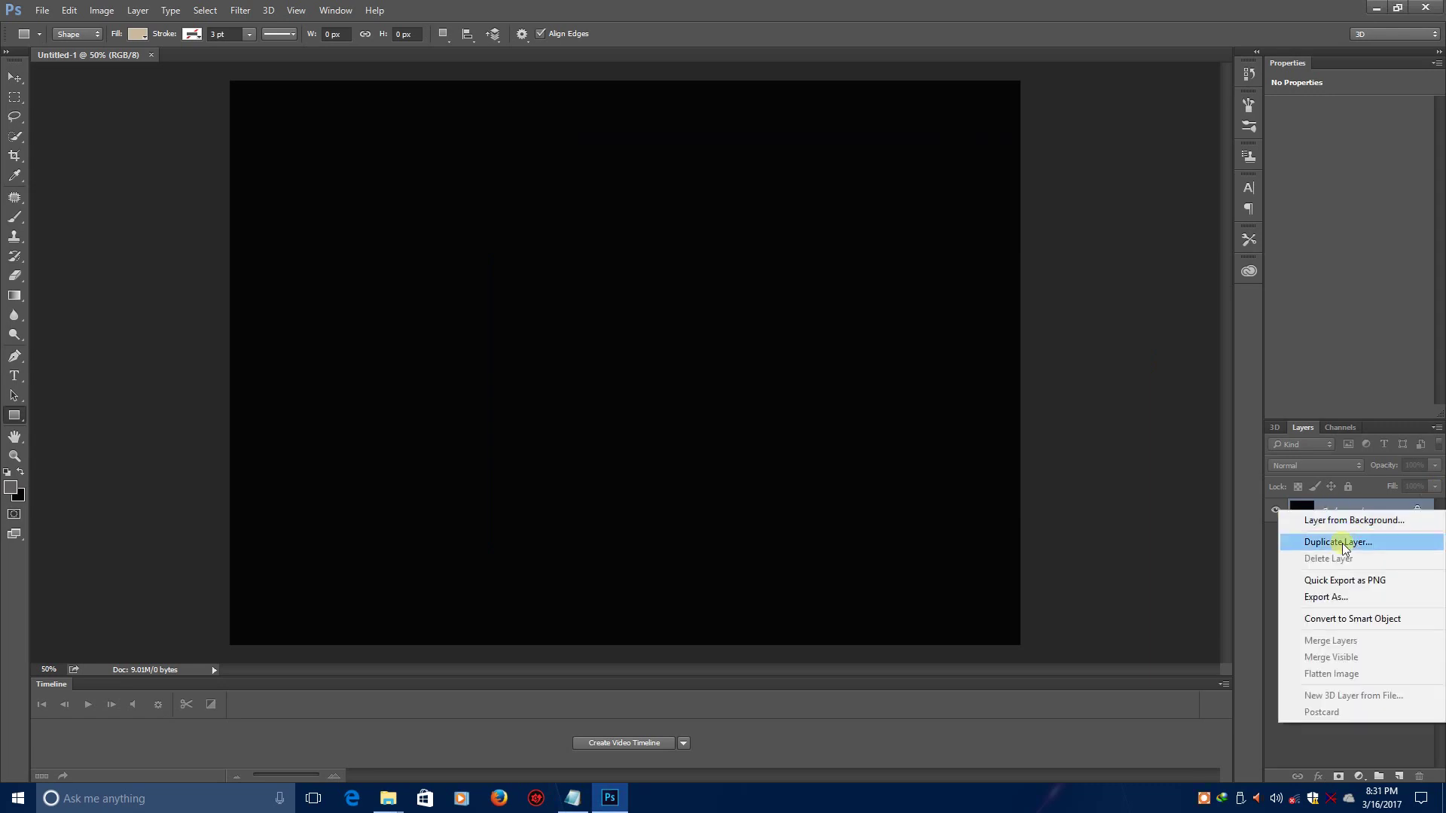
click(1343, 543)
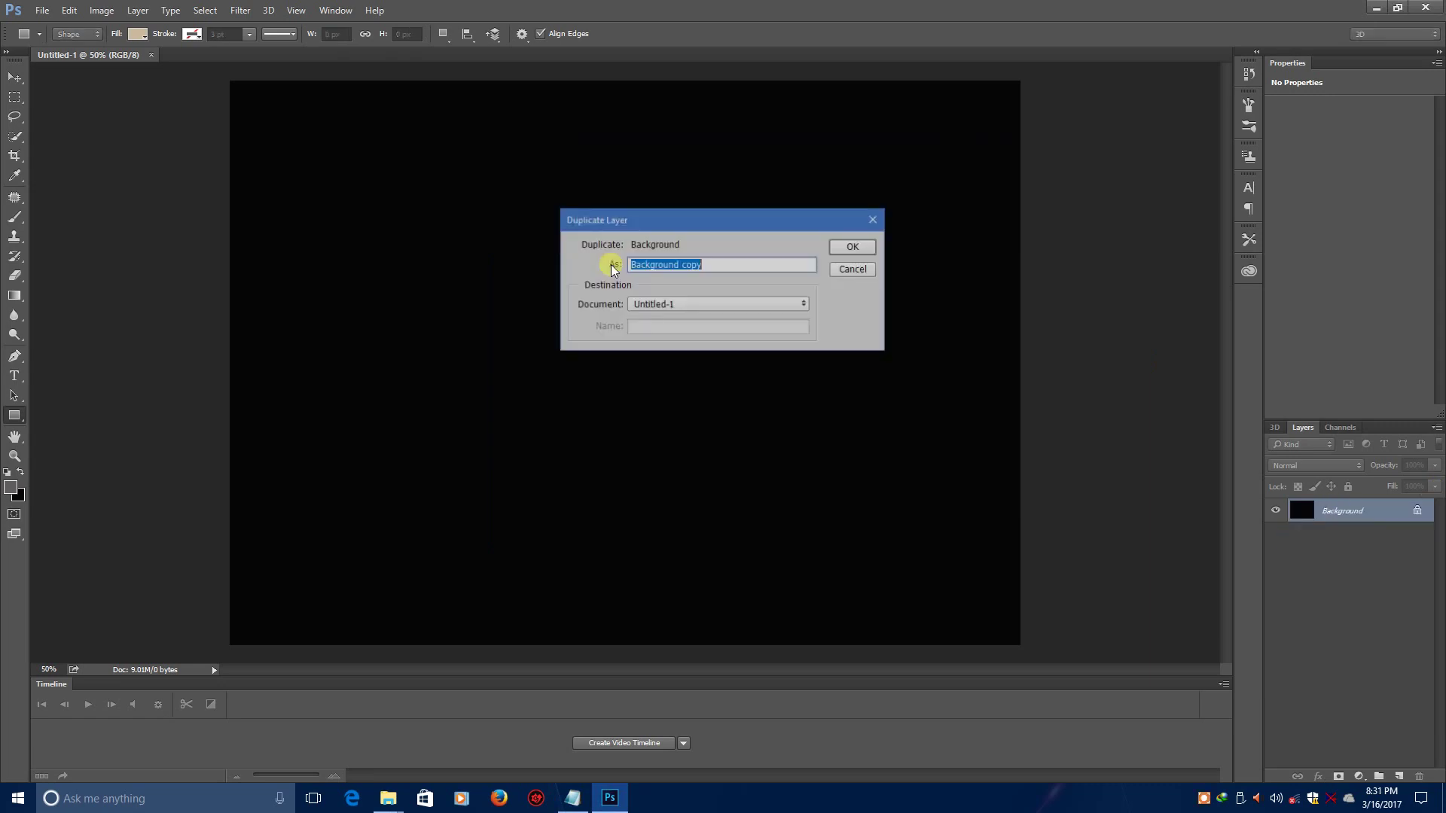
click(839, 249)
right_click(1329, 510)
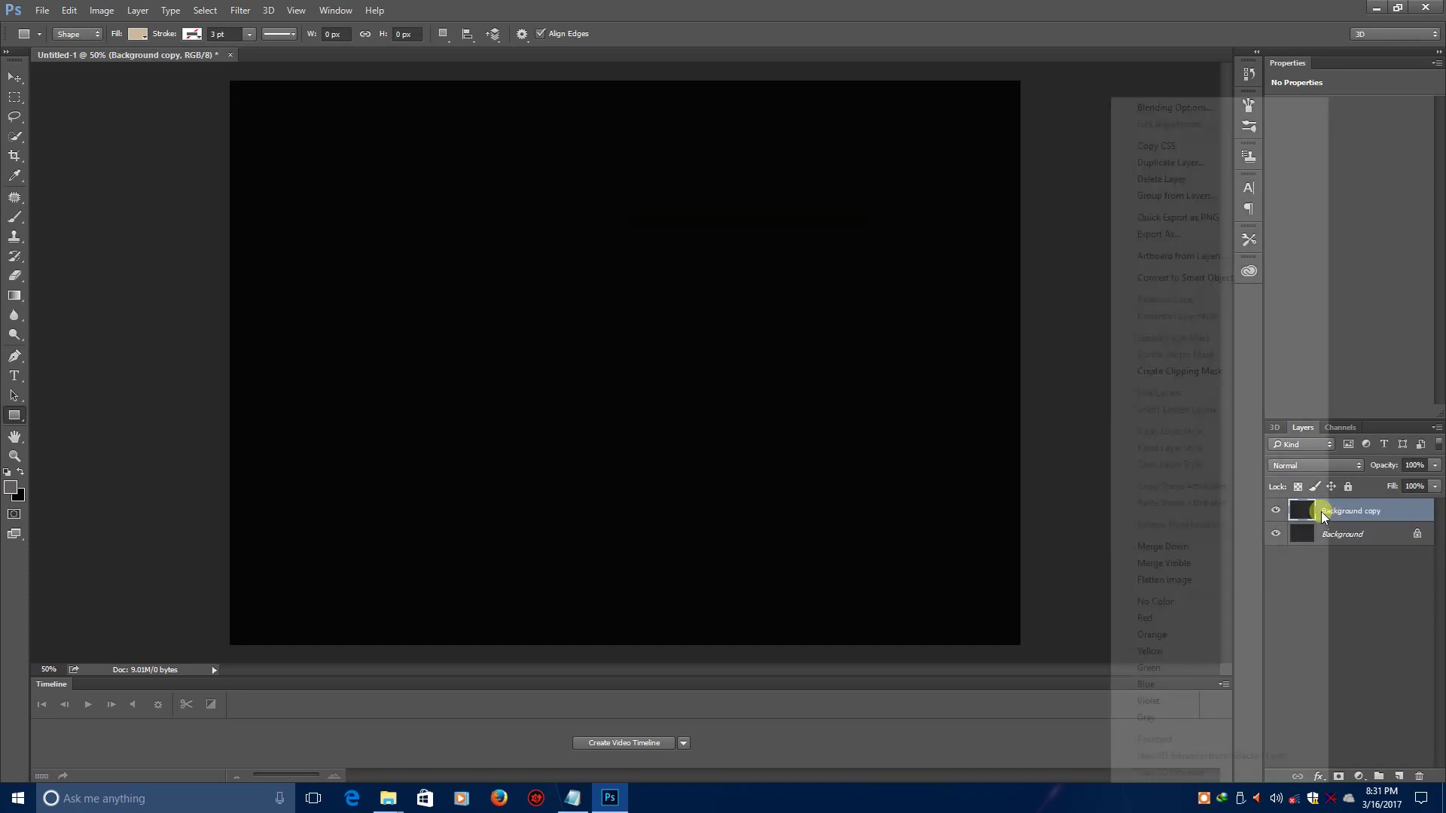
click(1183, 163)
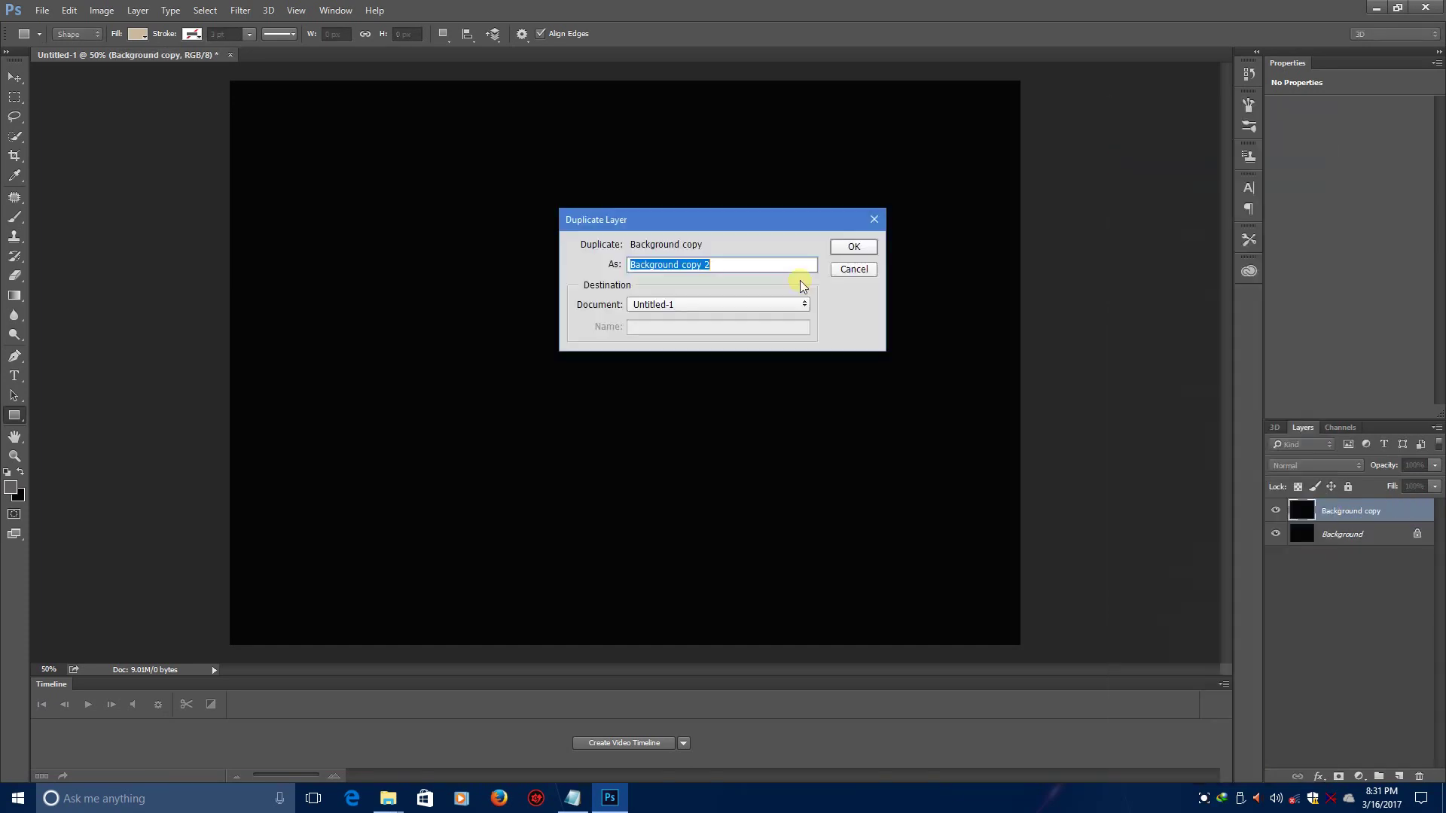
click(850, 247)
- Duplicate the layers again to create Background copy 3 and Background copy 4
right_click(1358, 520)
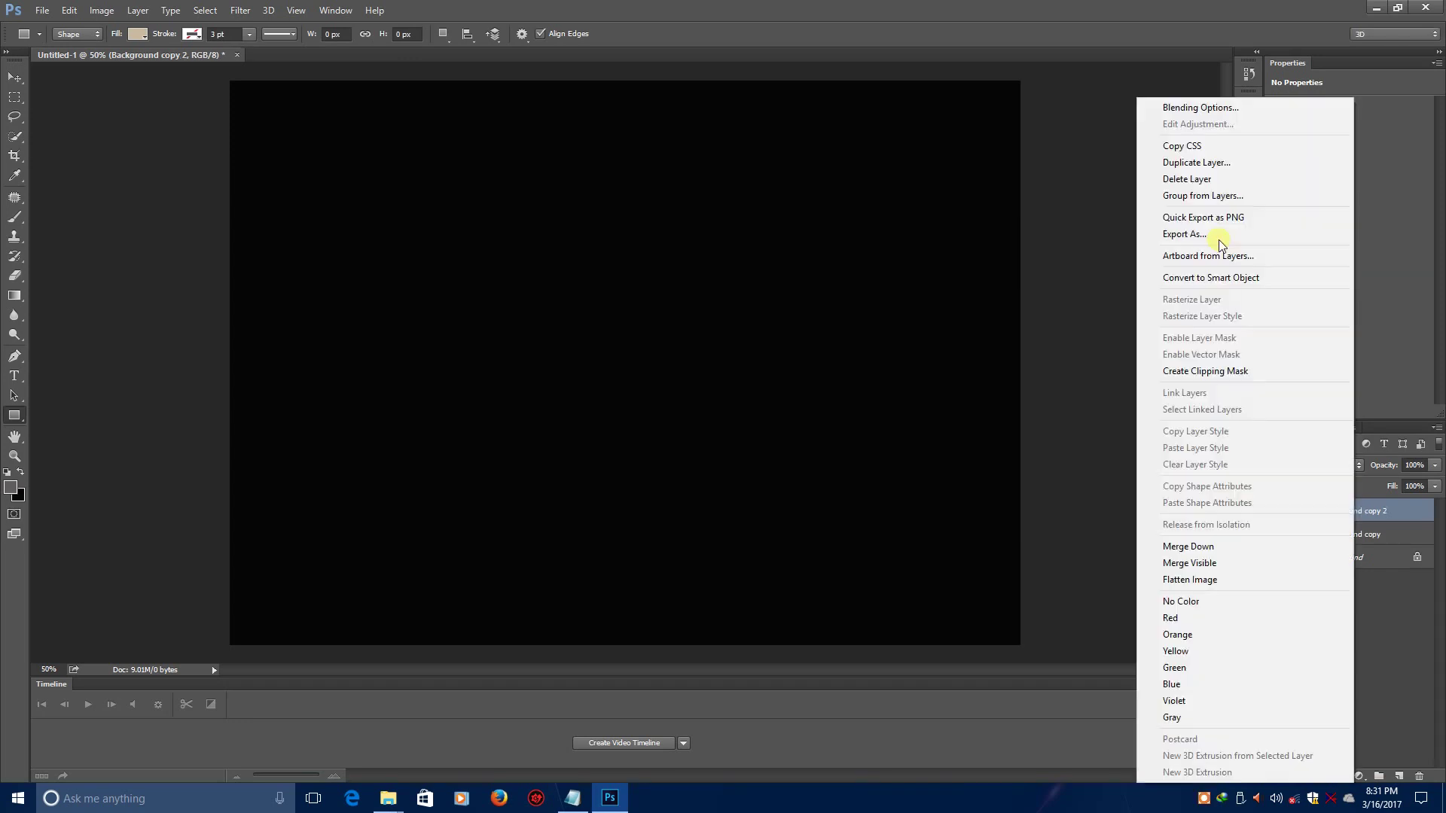
click(1221, 164)
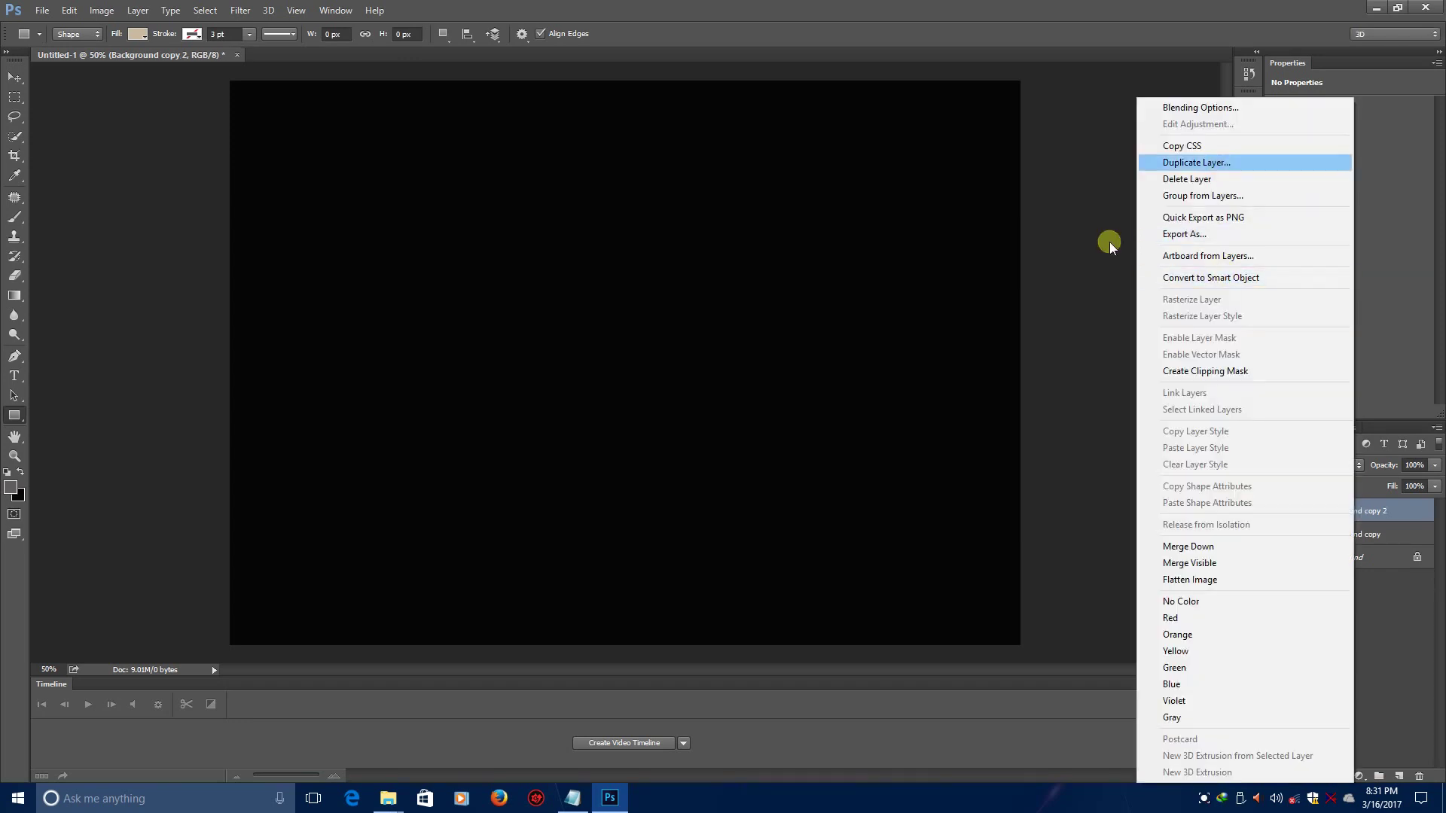
key(Return)
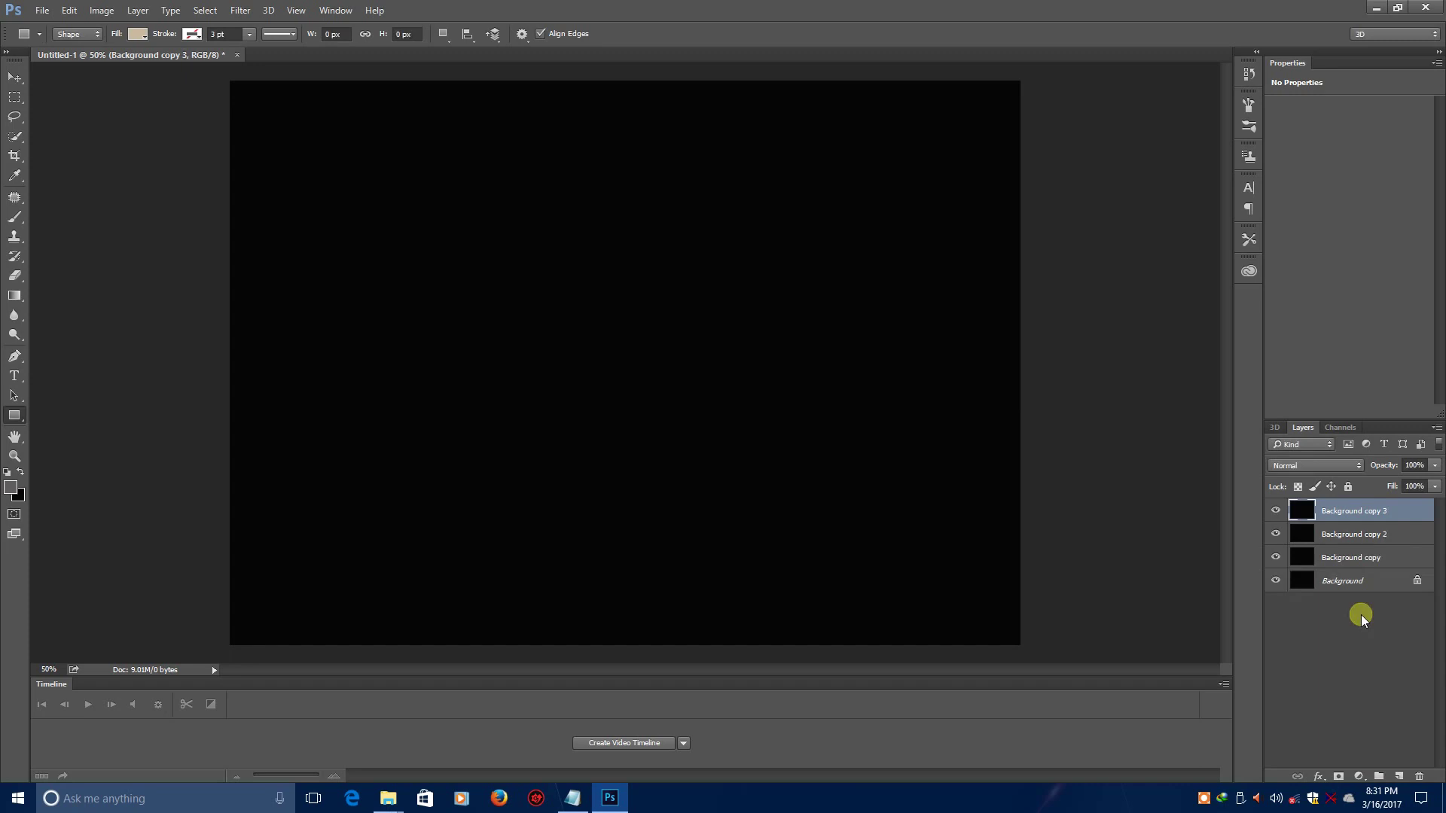
click(1345, 558)
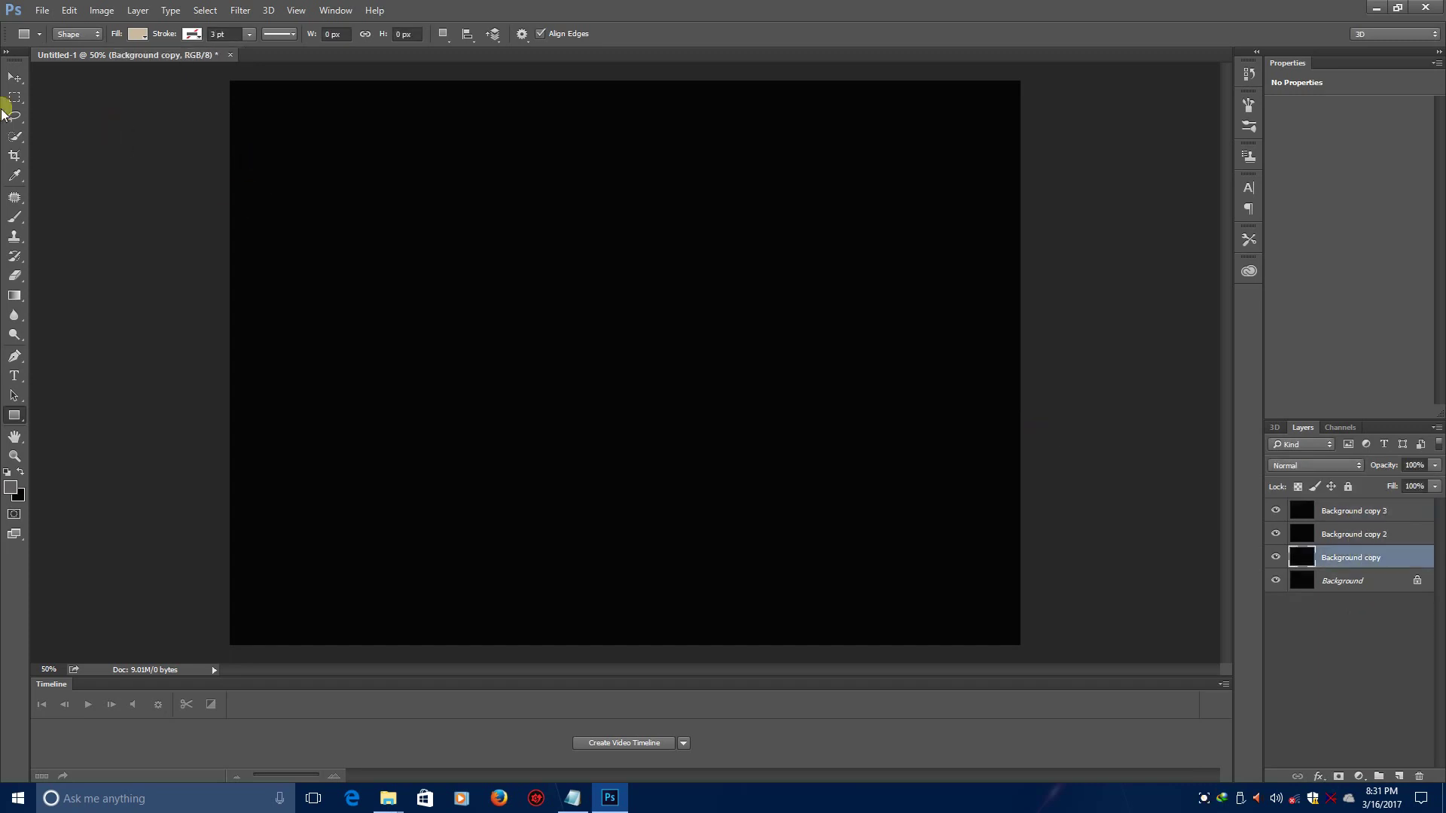
right_click(1349, 559)
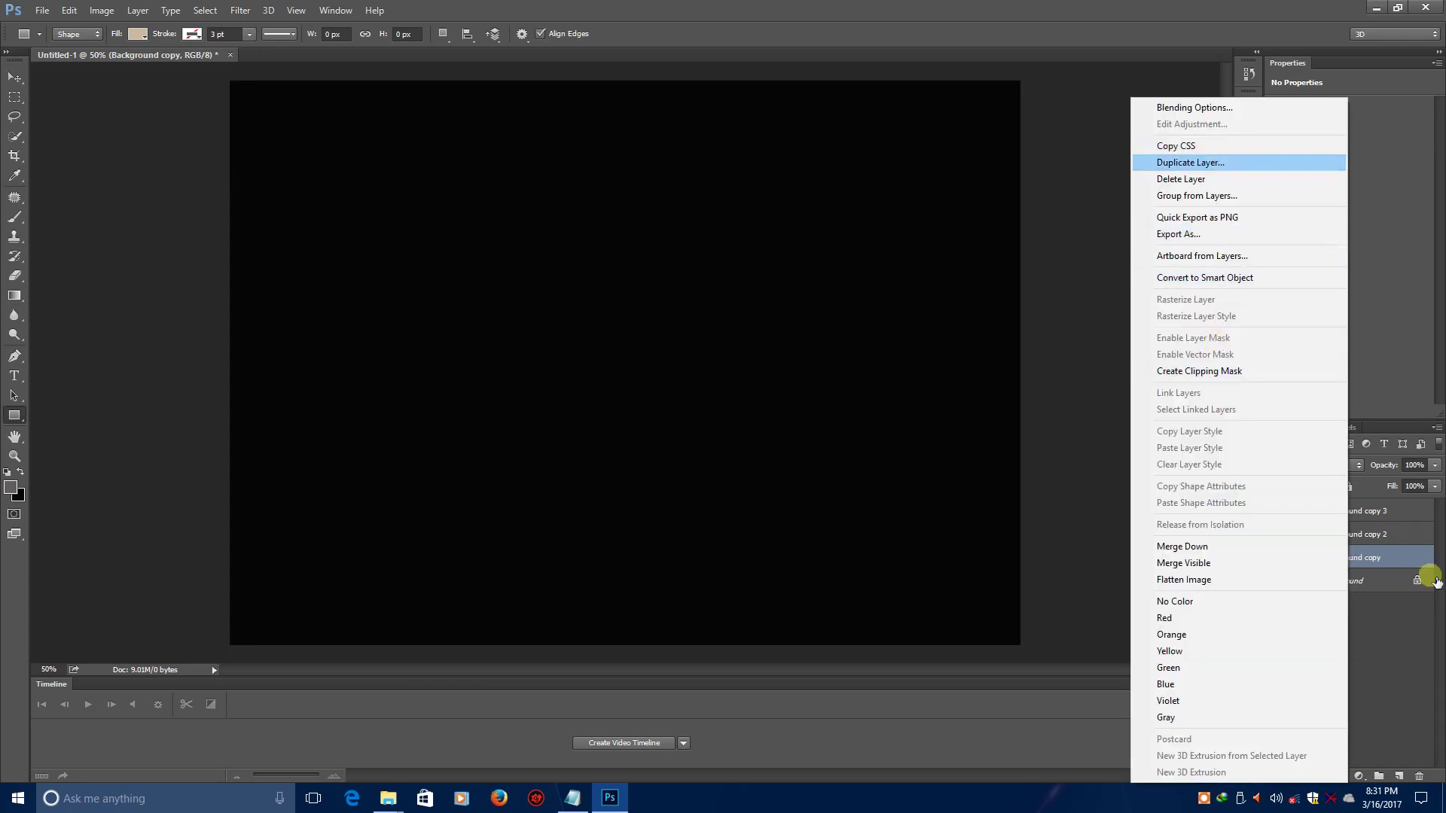
click(1205, 163)
key(Return)
click(1353, 581)
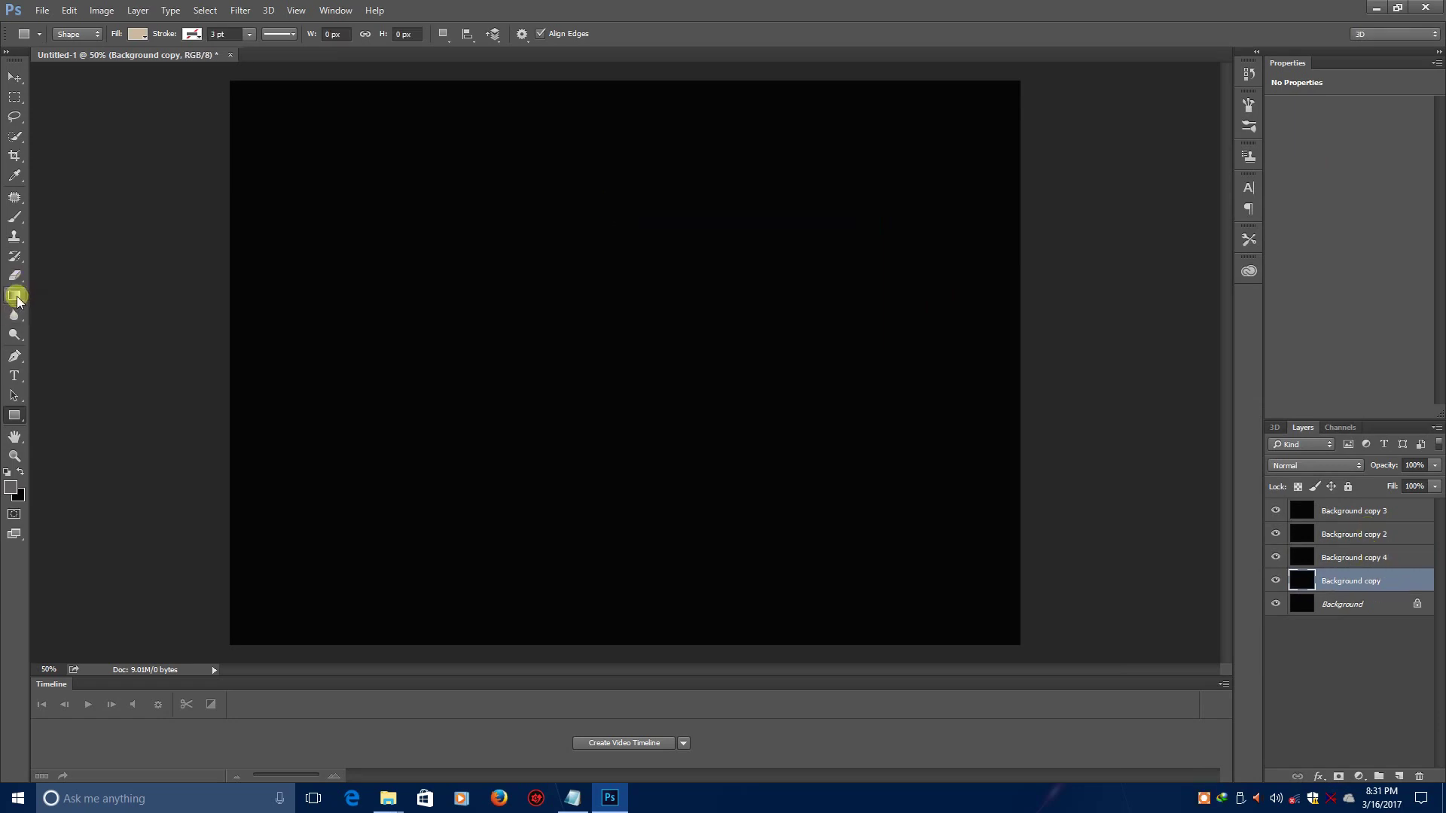
- Drag a gradient across the canvas on the Background copy layer
click(482, 283)
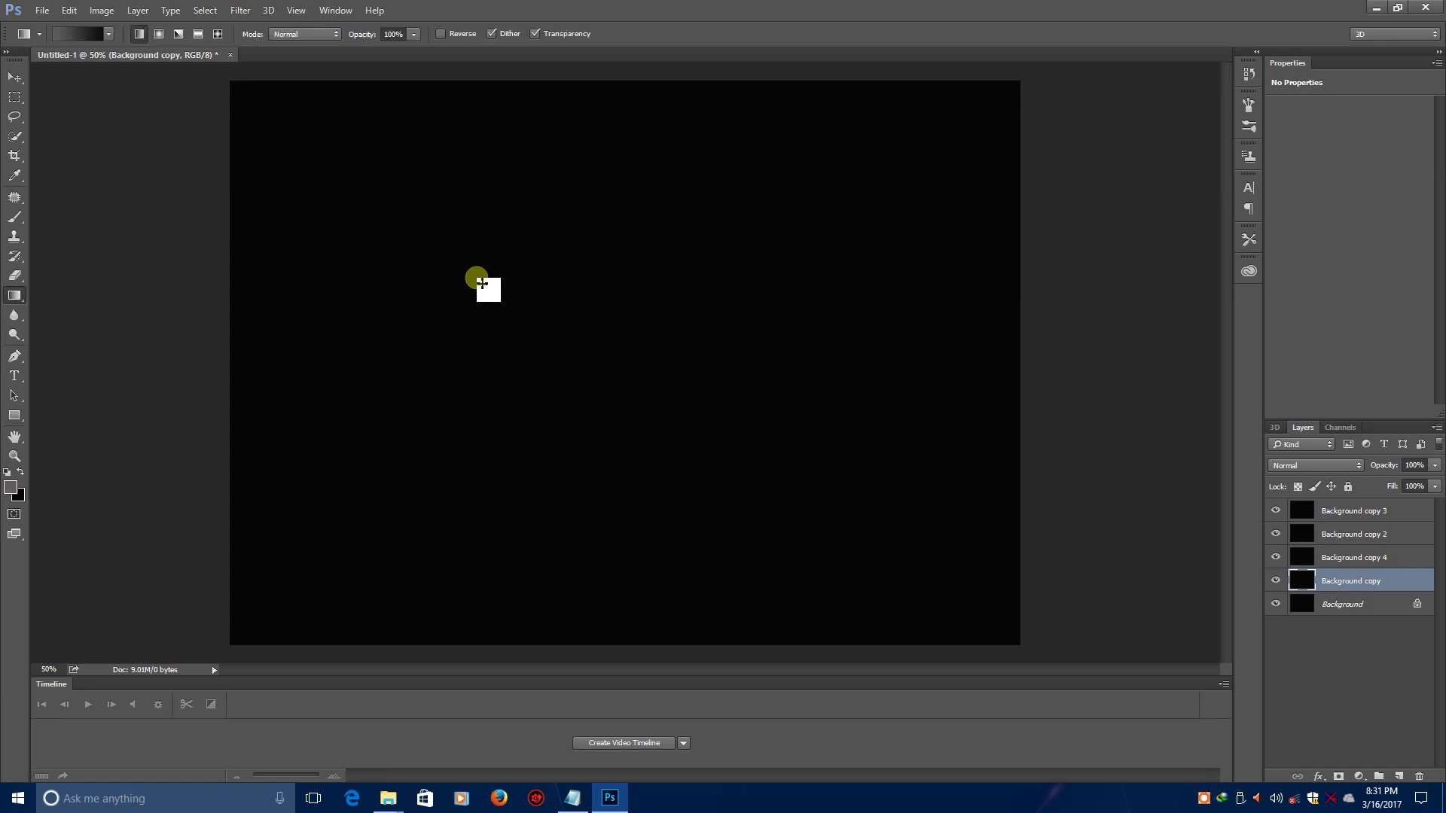
mouse_move(363, 205)
mouse_down()
mouse_move(595, 372)
mouse_move(452, 413)
mouse_up()
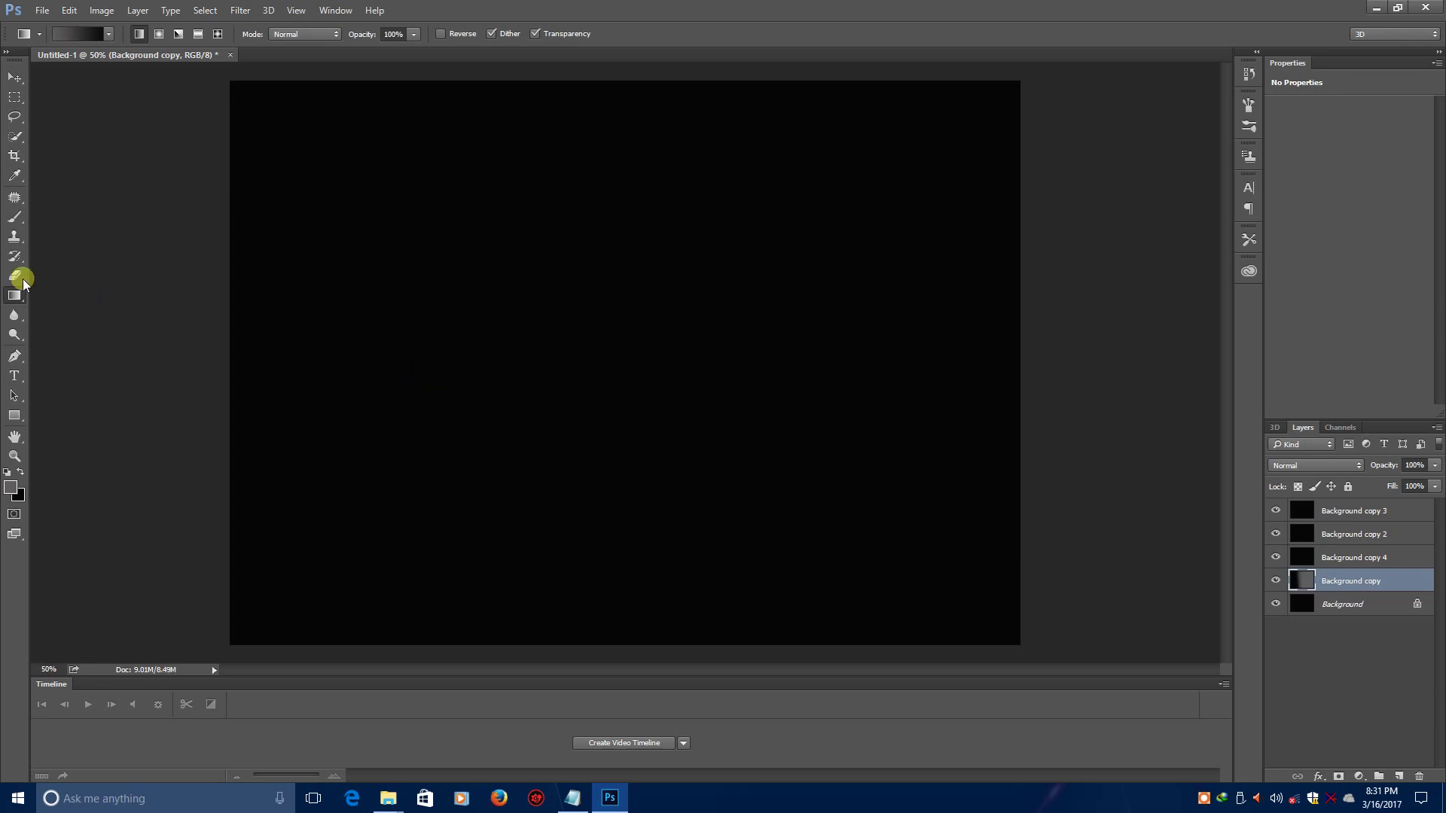
- Draw a 660 × 552 px rectangle and merge it with Background copy into Rectangle 1
click(15, 416)
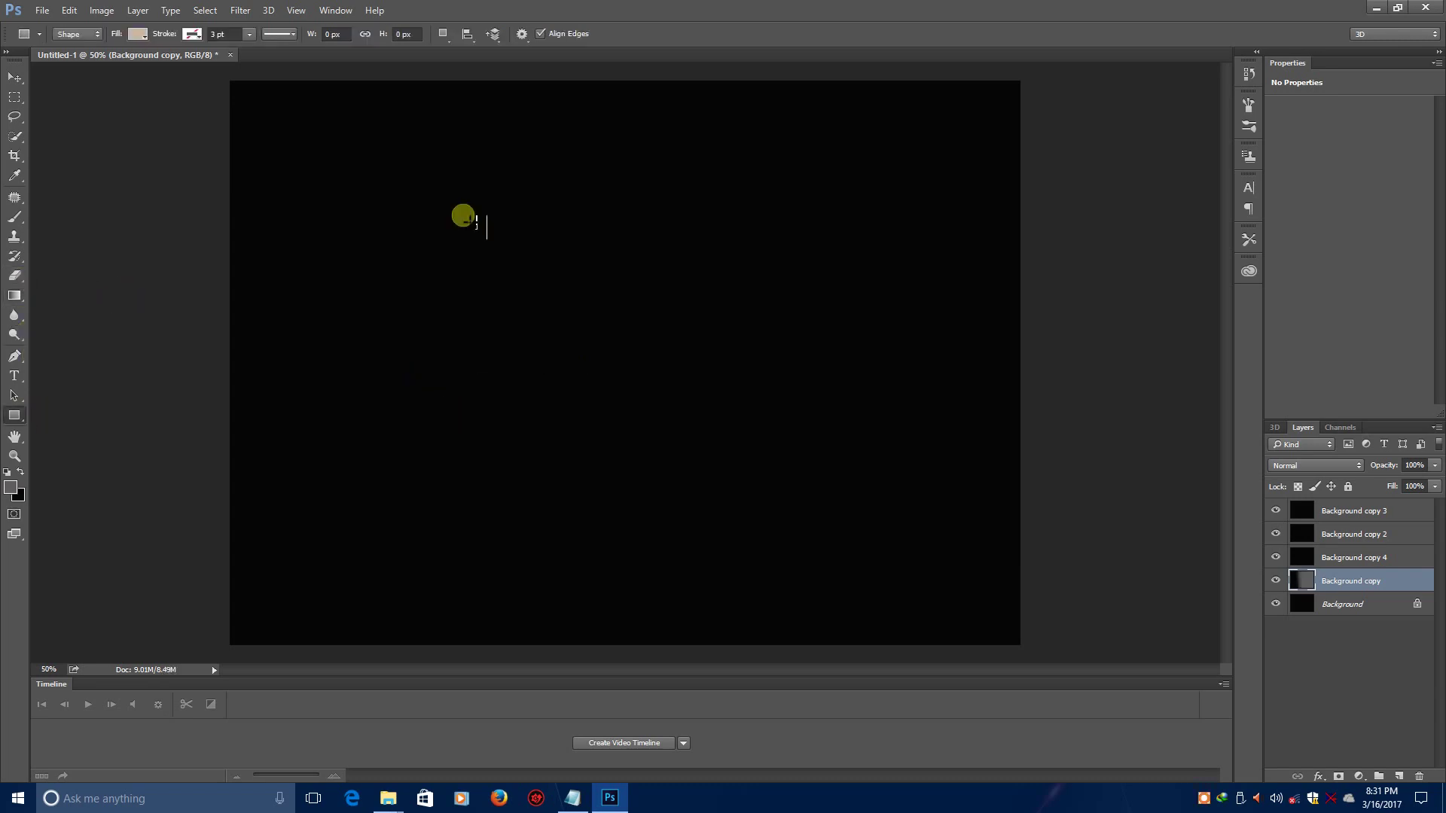
drag(415, 206, 659, 407)
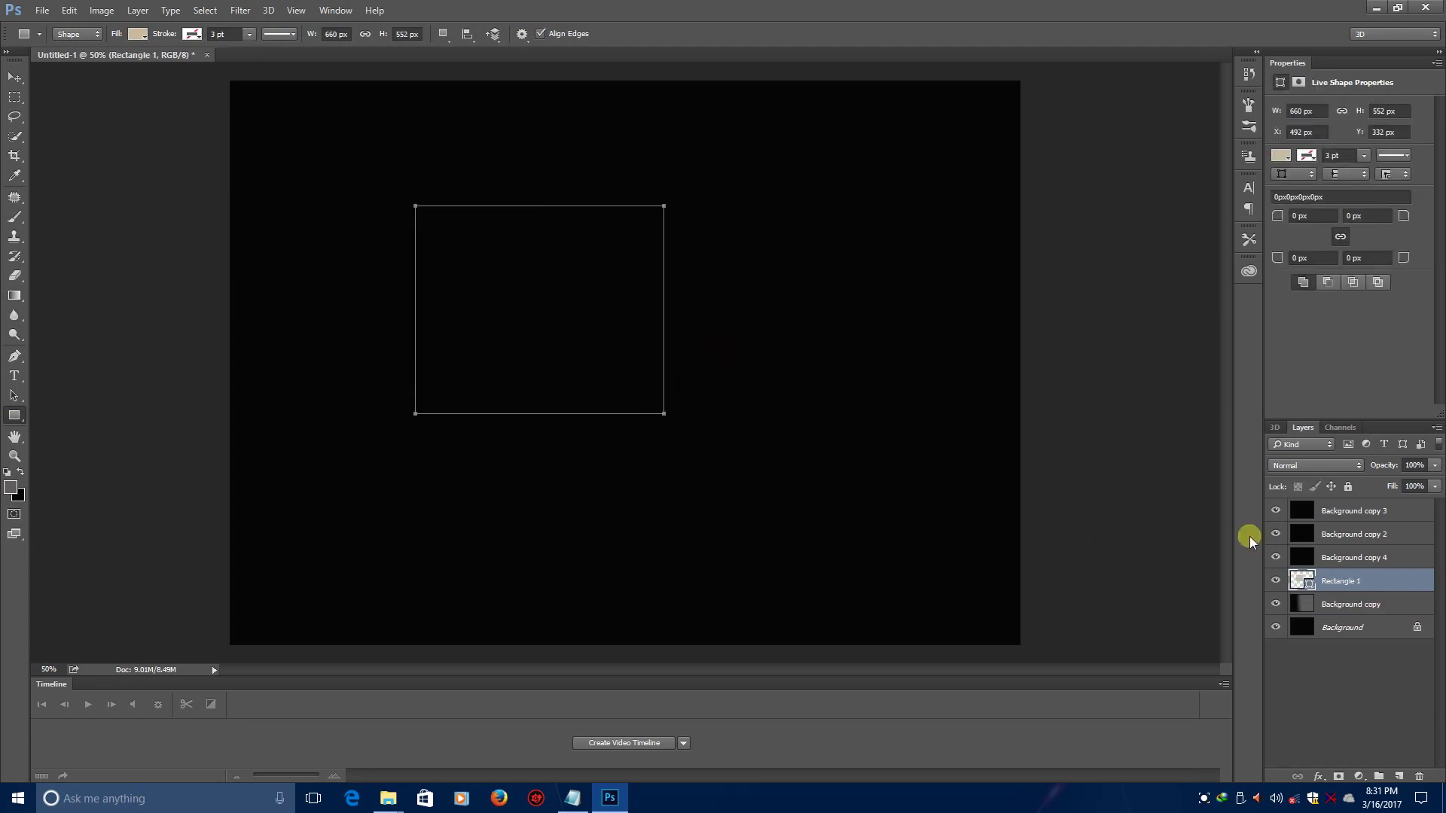
shift+click(1314, 607)
right_click(1314, 607)
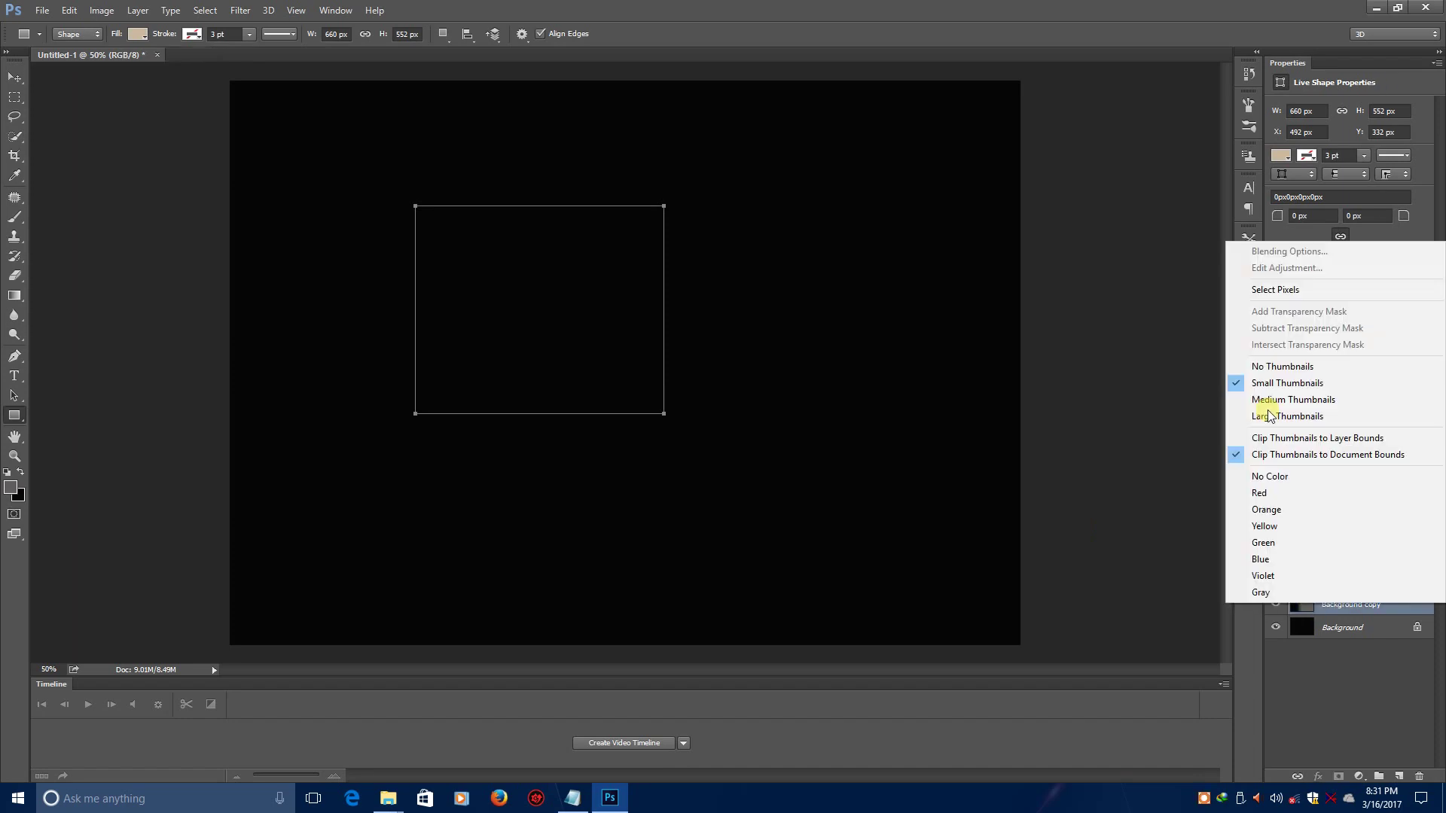
click(1340, 608)
right_click(1340, 608)
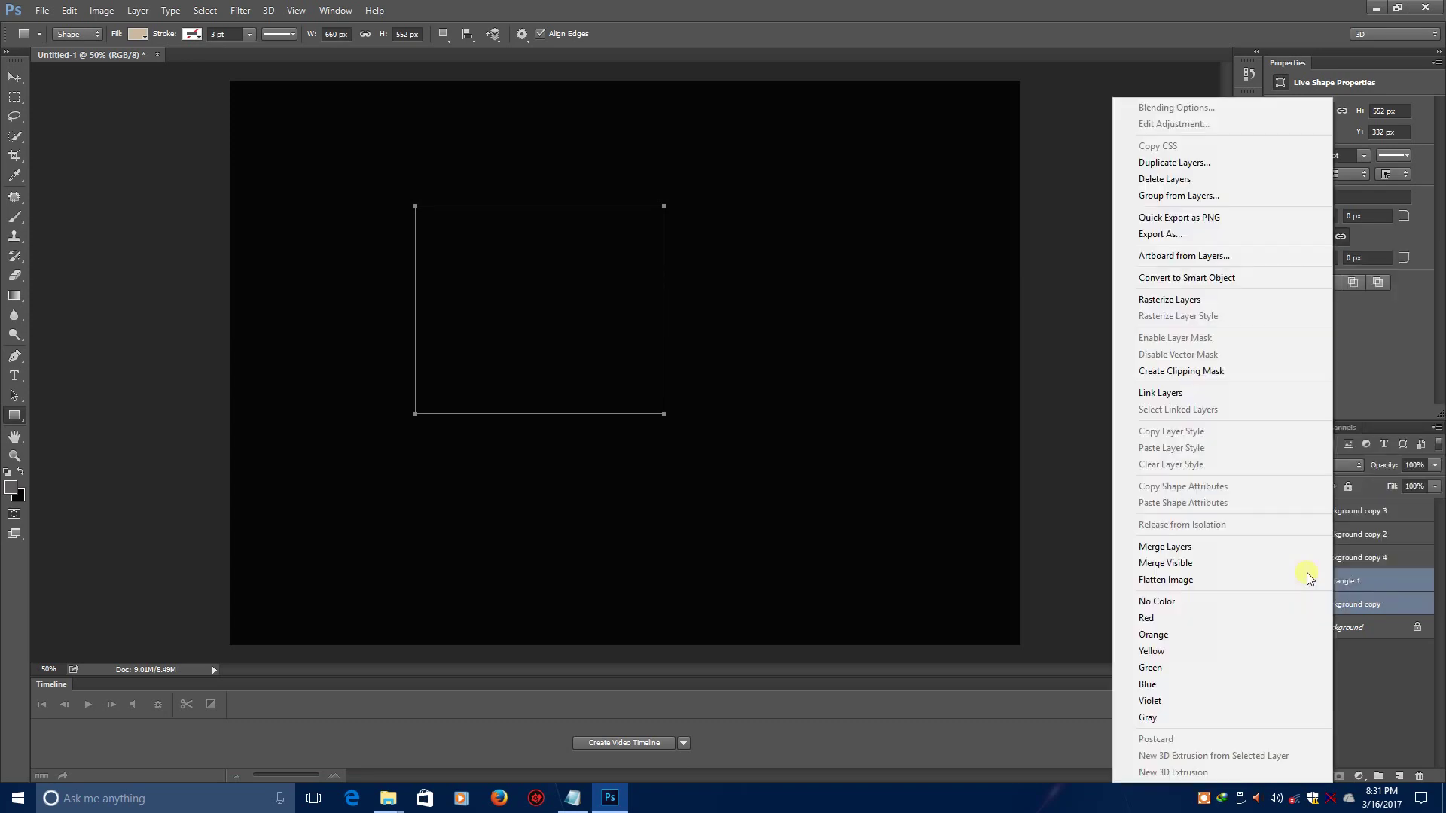
click(1208, 553)
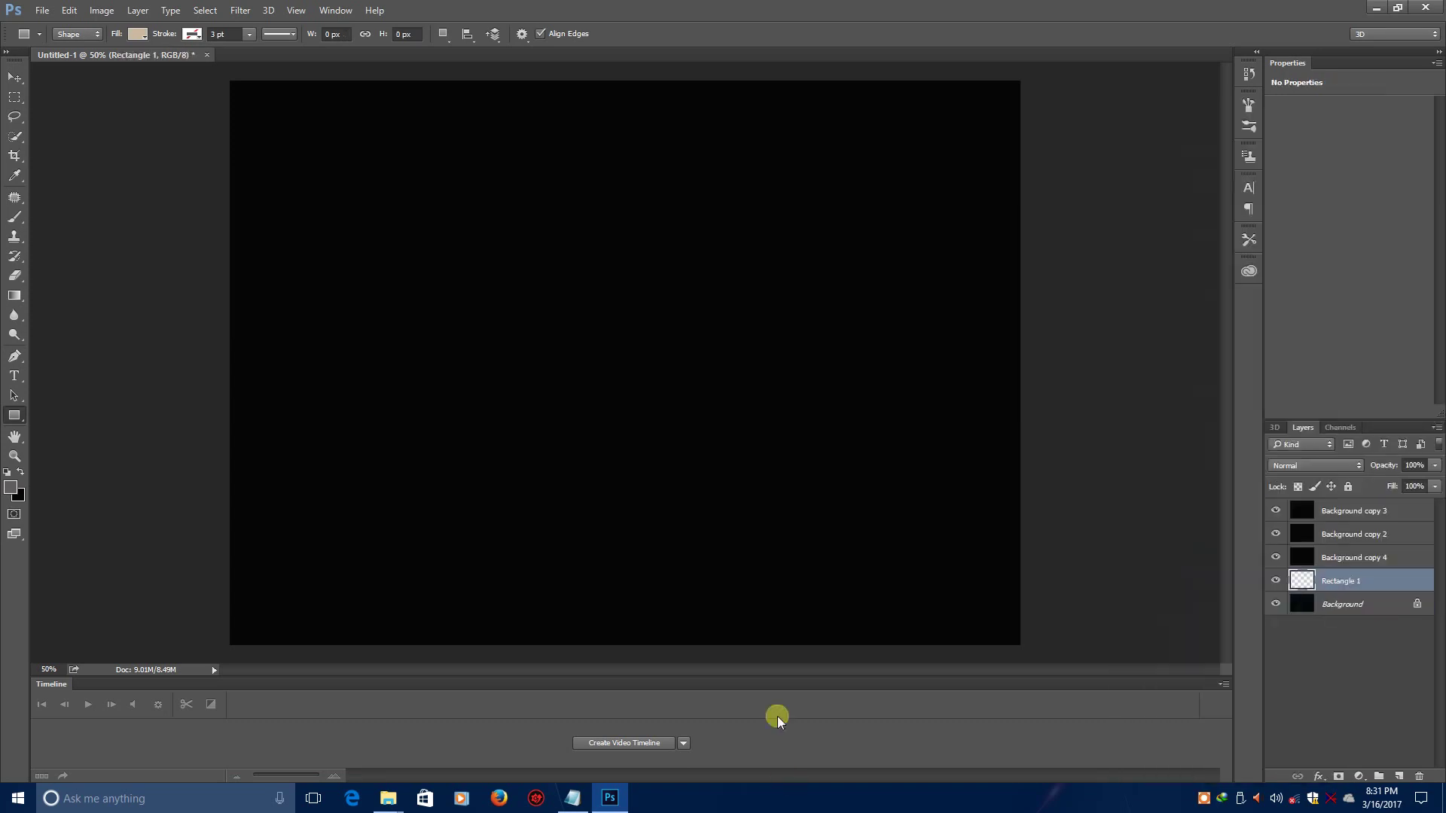
- Add the note 'now make any shapes then merge that shape layer with any background layer'
click(572, 797)
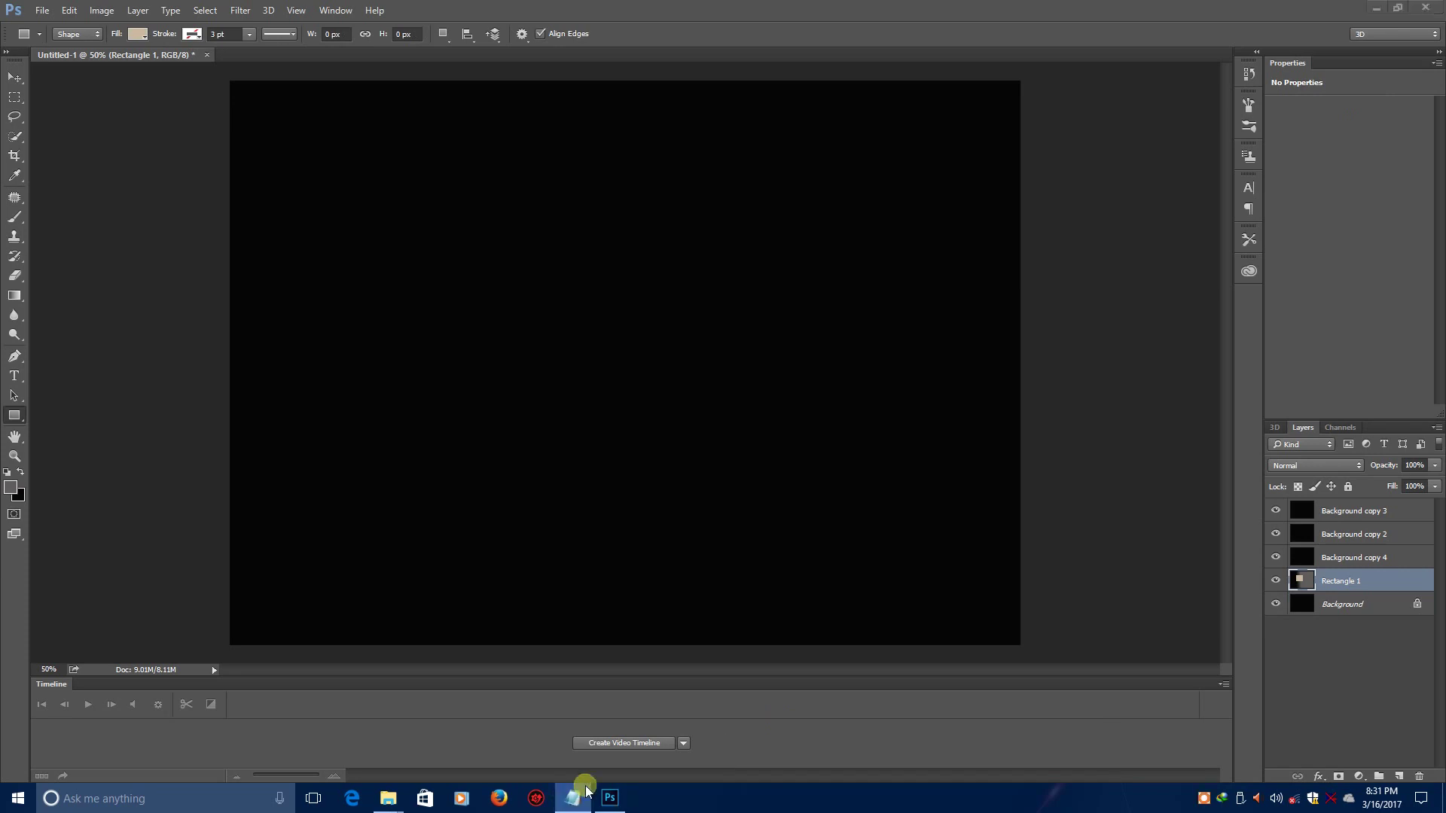
text(now make any shapes )
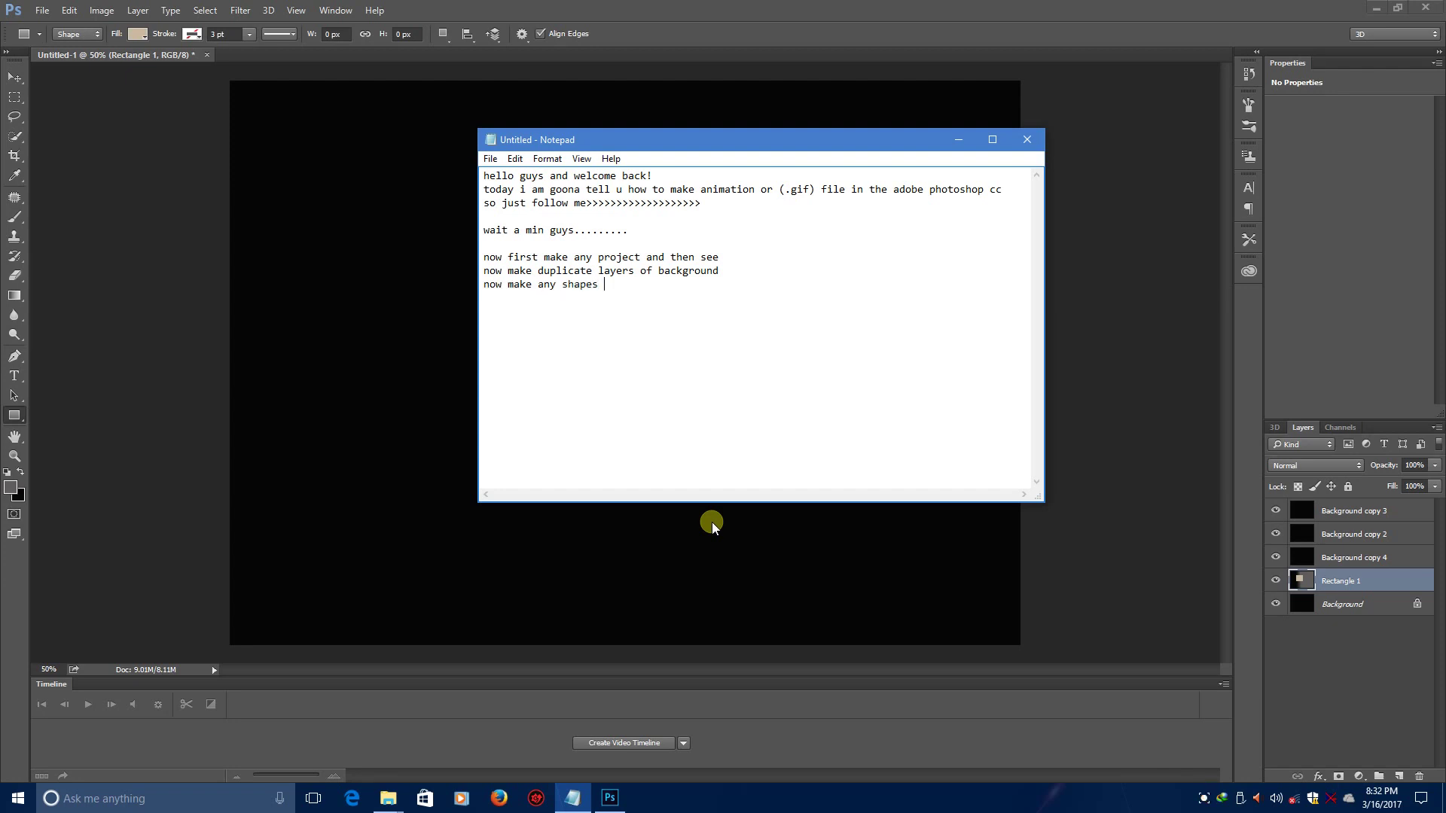
text(then )
text(merge )
text(that shape layer w)
text(ith any b)
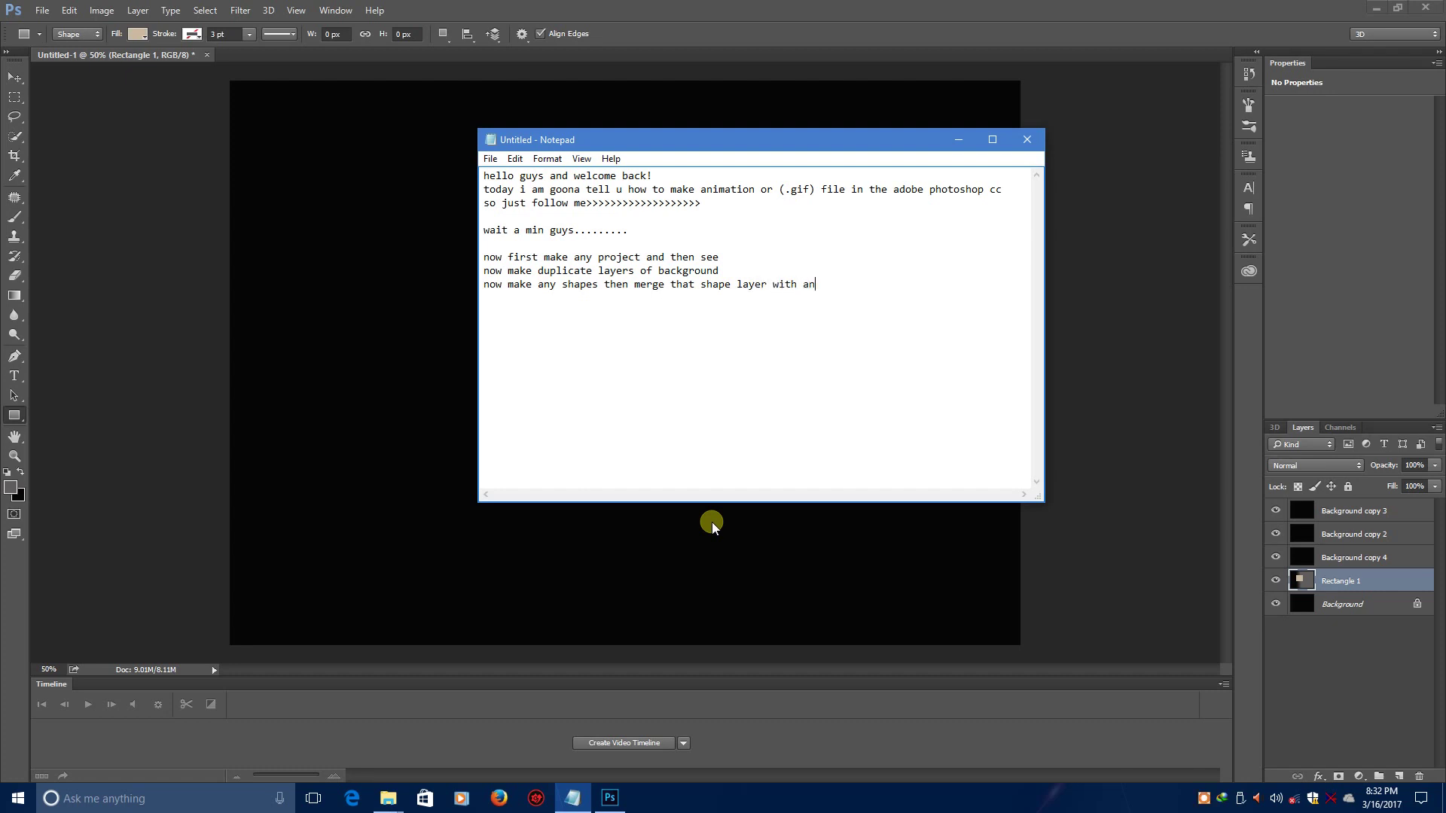
text(ackground )
text(layer)
click(965, 140)
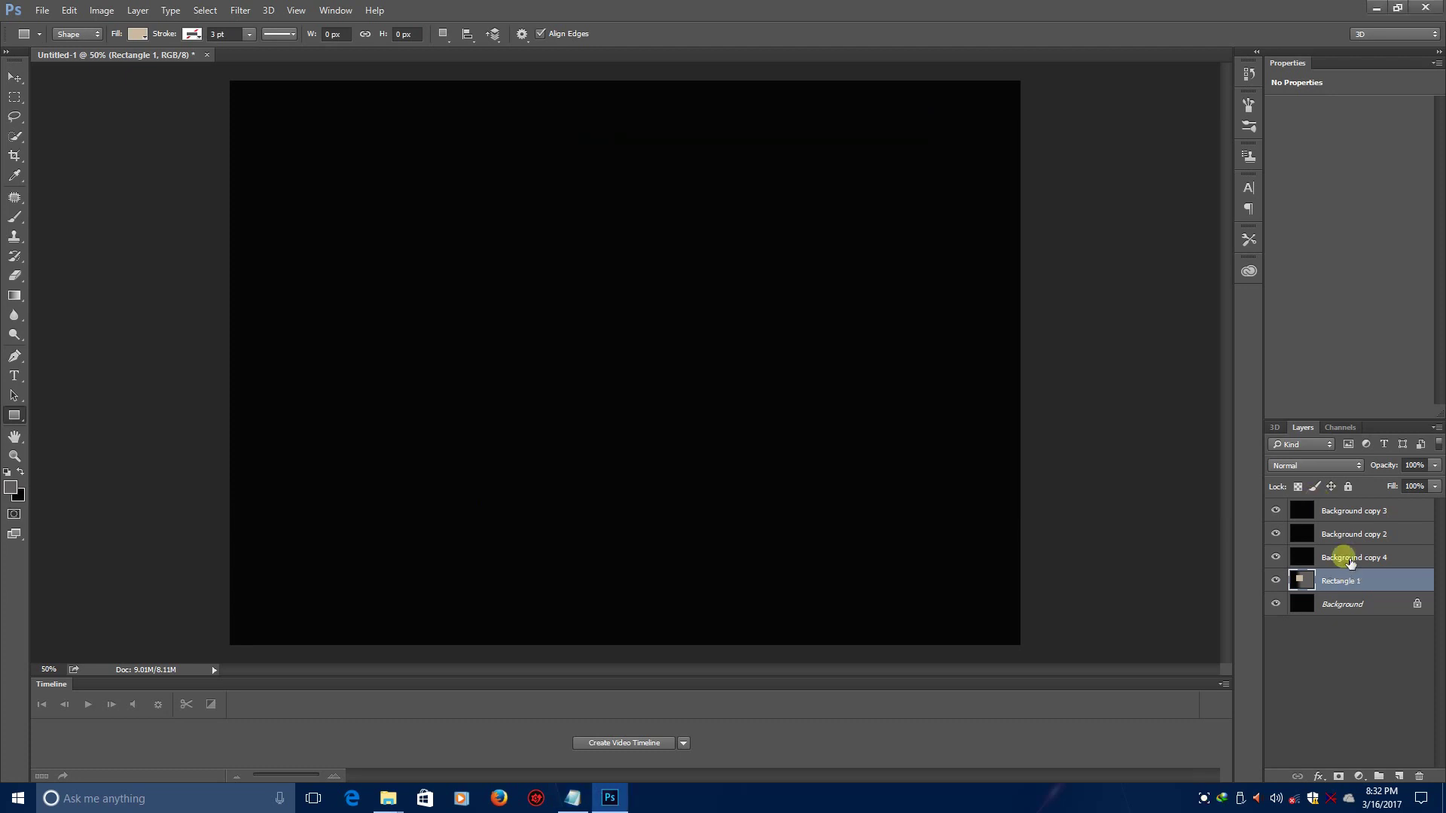
- Draw a large Rectangle 2 over the canvas and merge it with Background copy 4
click(1348, 559)
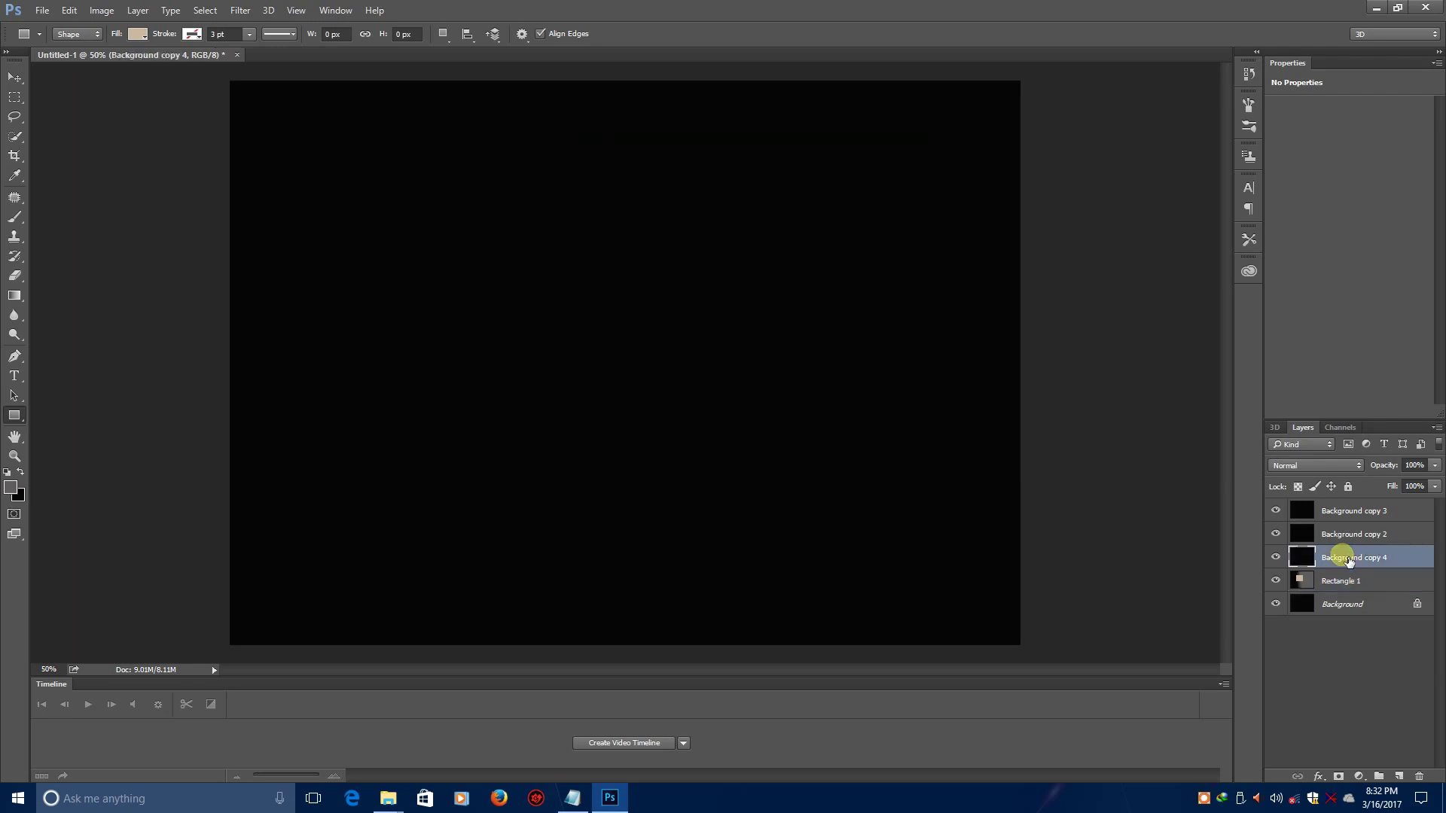
drag(350, 196, 866, 563)
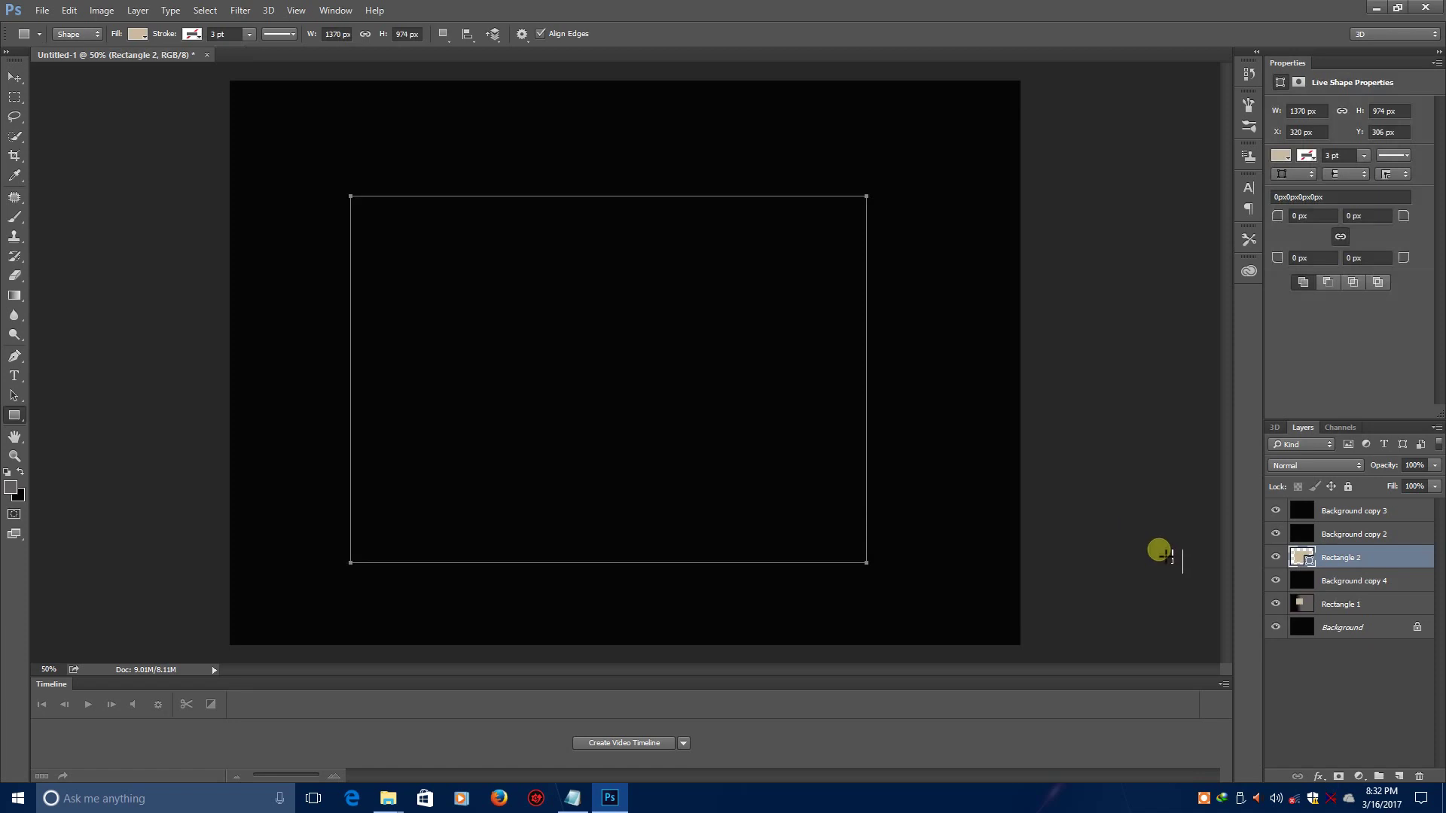
key(Return)
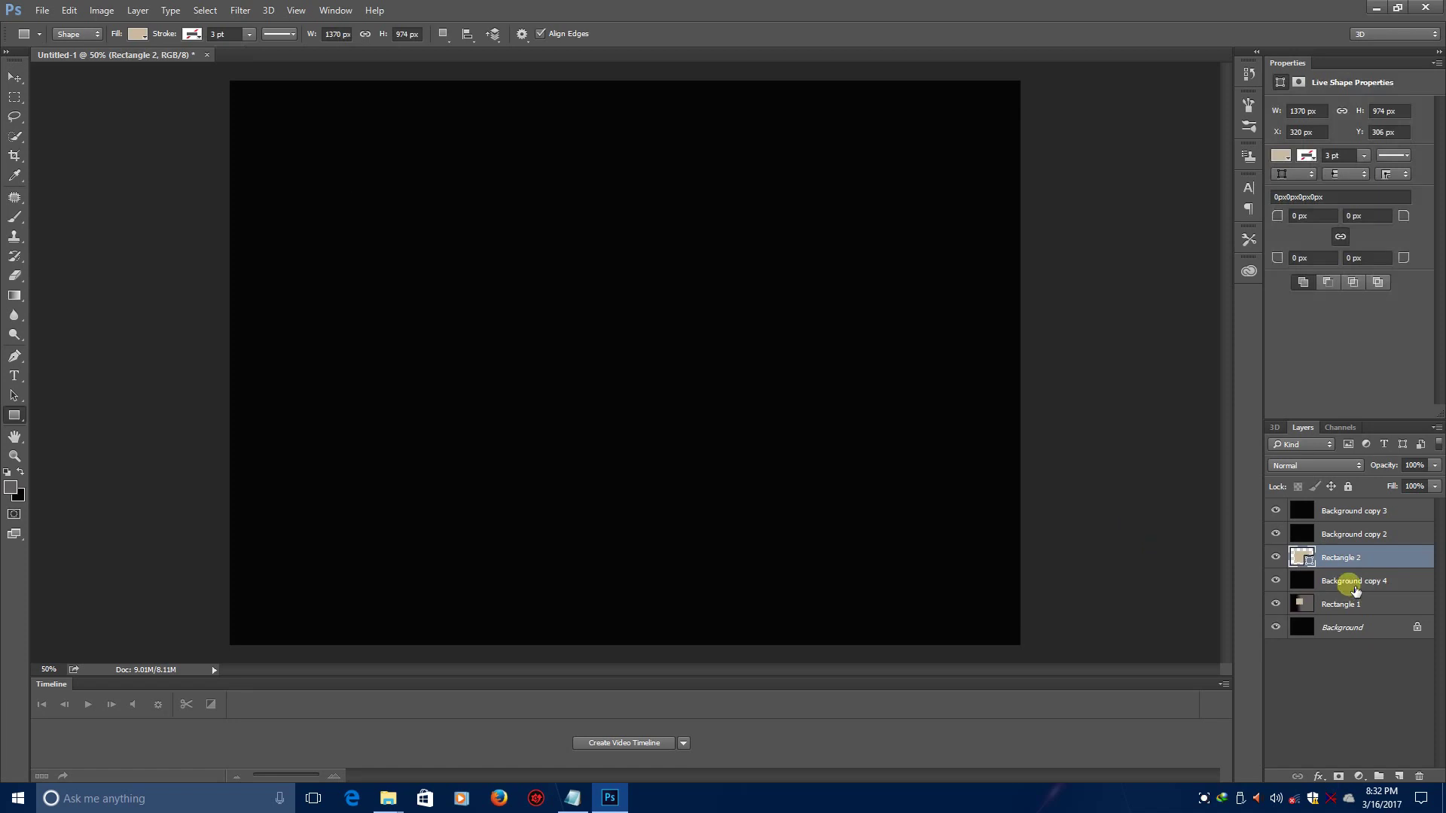
ctrl+click(1355, 590)
right_click(1355, 590)
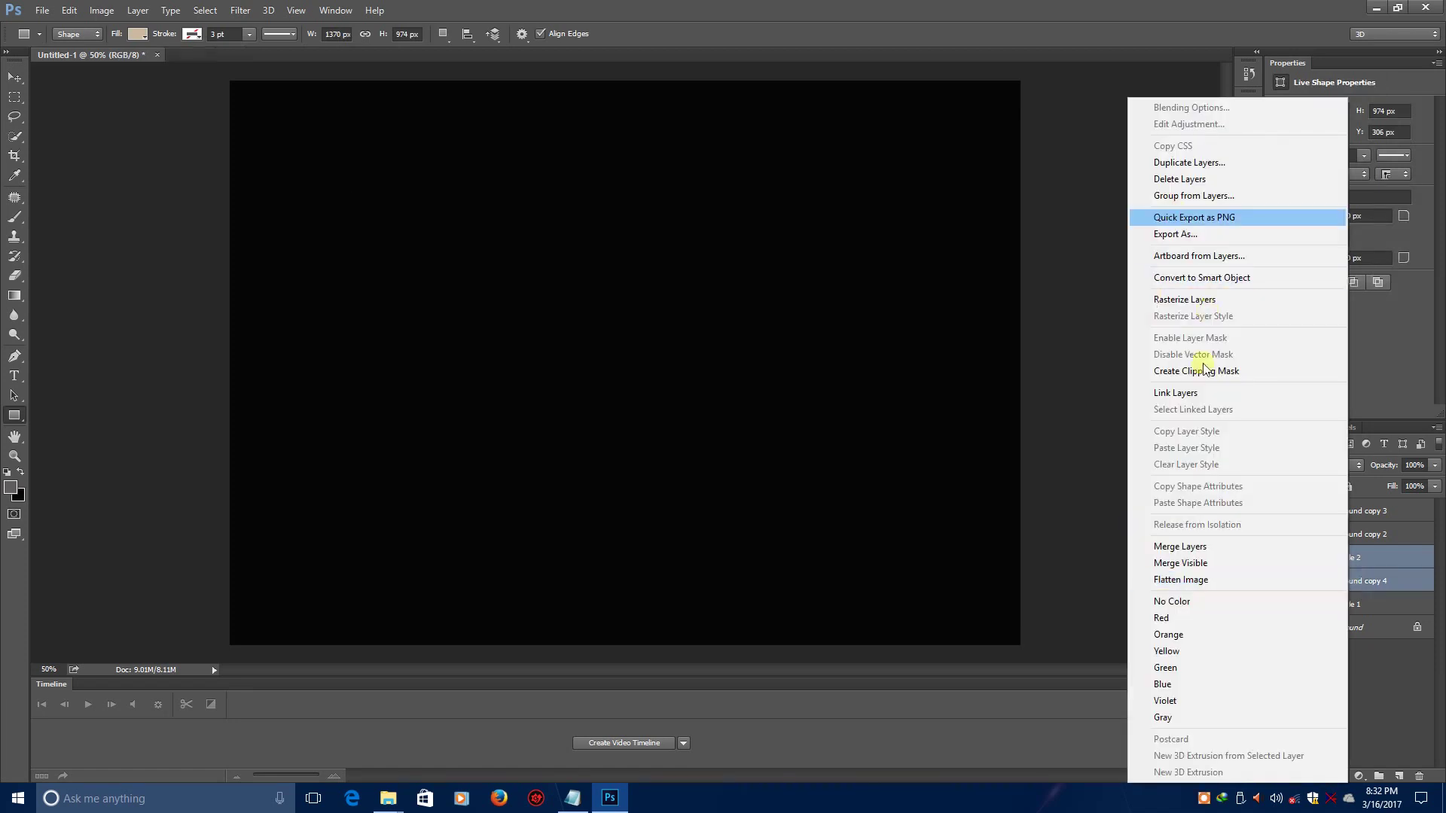
click(1198, 547)
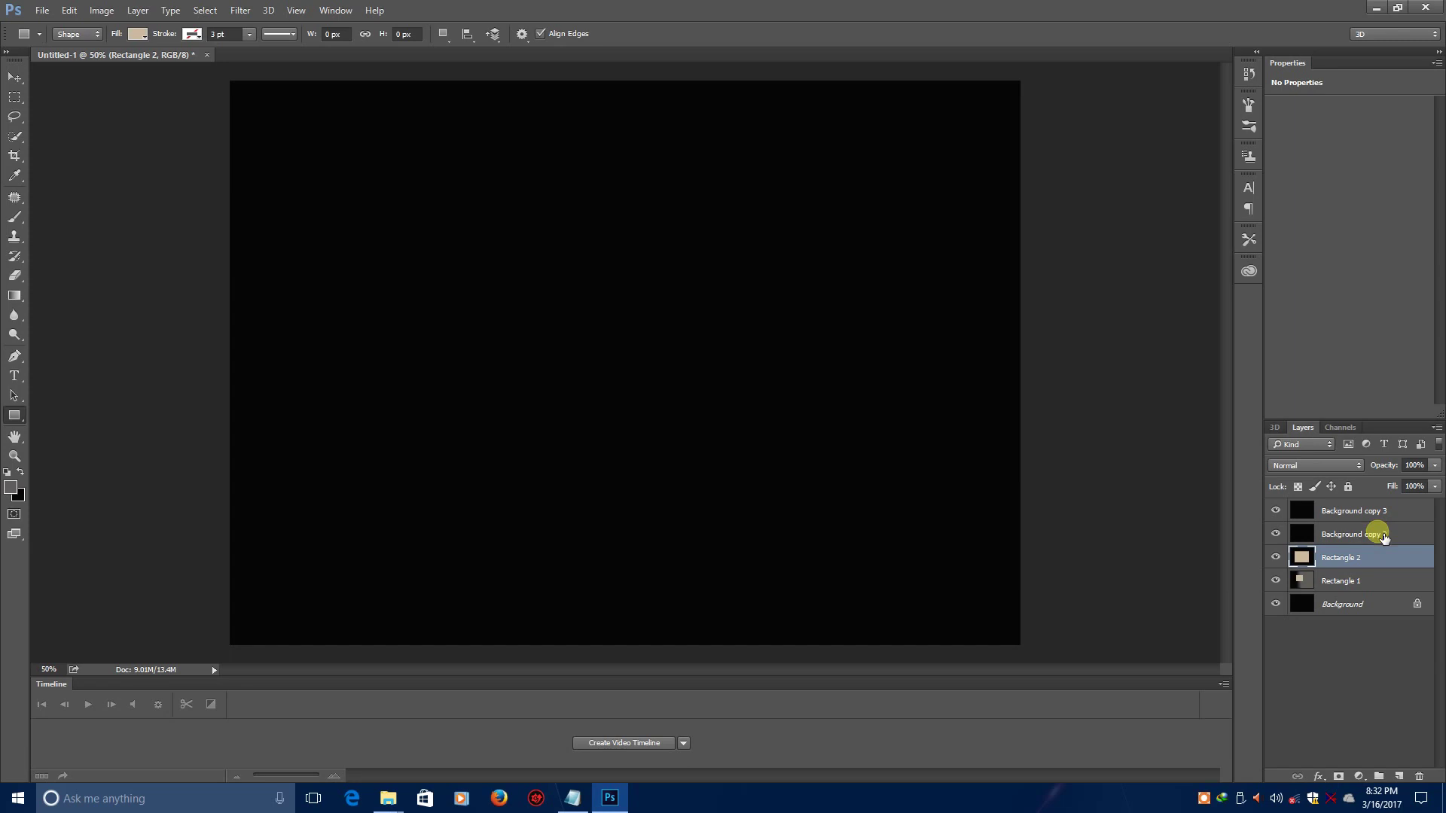
- Drag Background copy 2 below Rectangle 1, then deselect all layers
mouse_move(1384, 535)
mouse_down()
mouse_move(1360, 596)
mouse_move(1352, 586)
mouse_up()
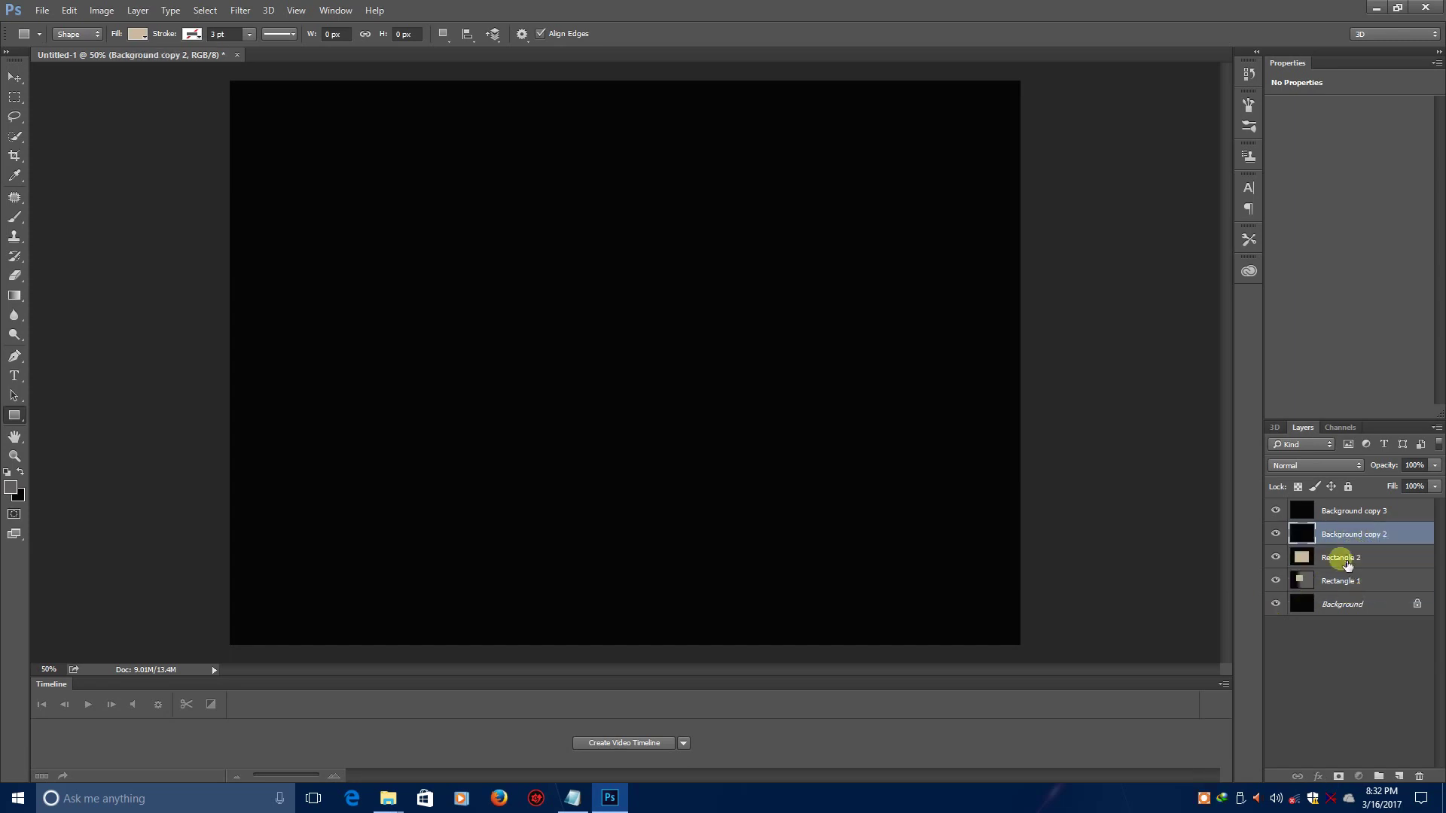
click(1340, 581)
drag(1337, 534, 1345, 611)
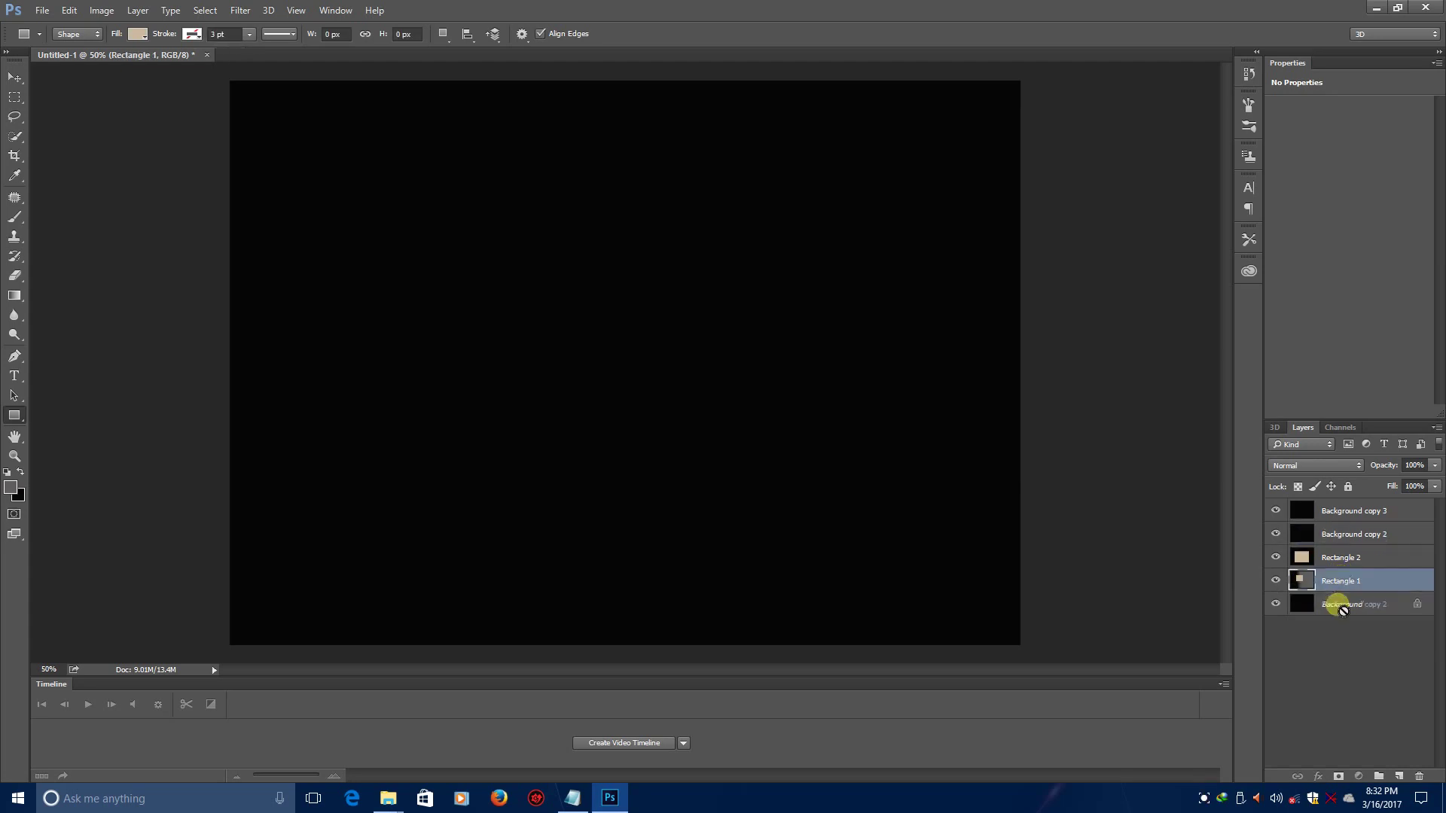
click(1355, 535)
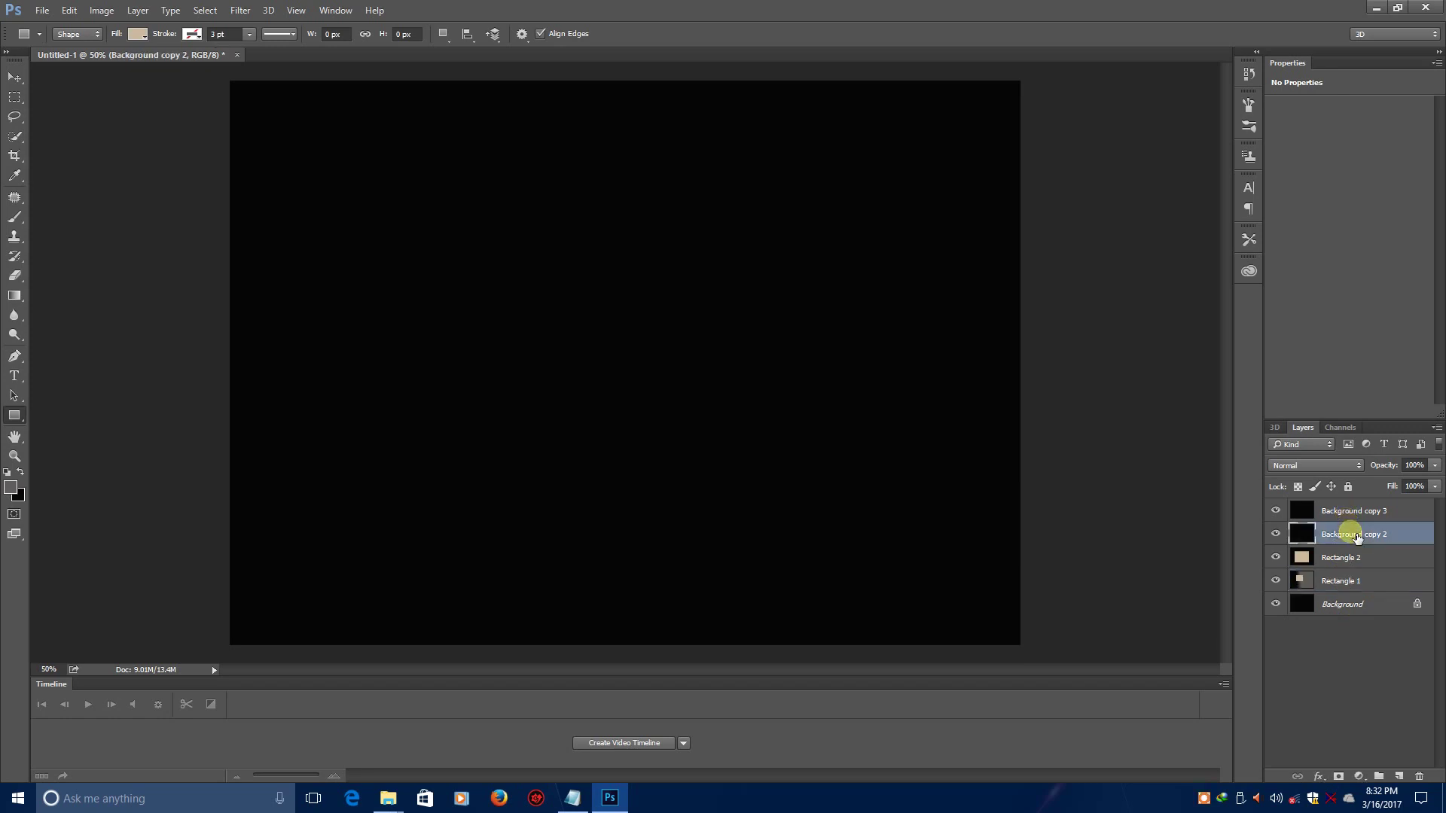
drag(1356, 535, 1354, 586)
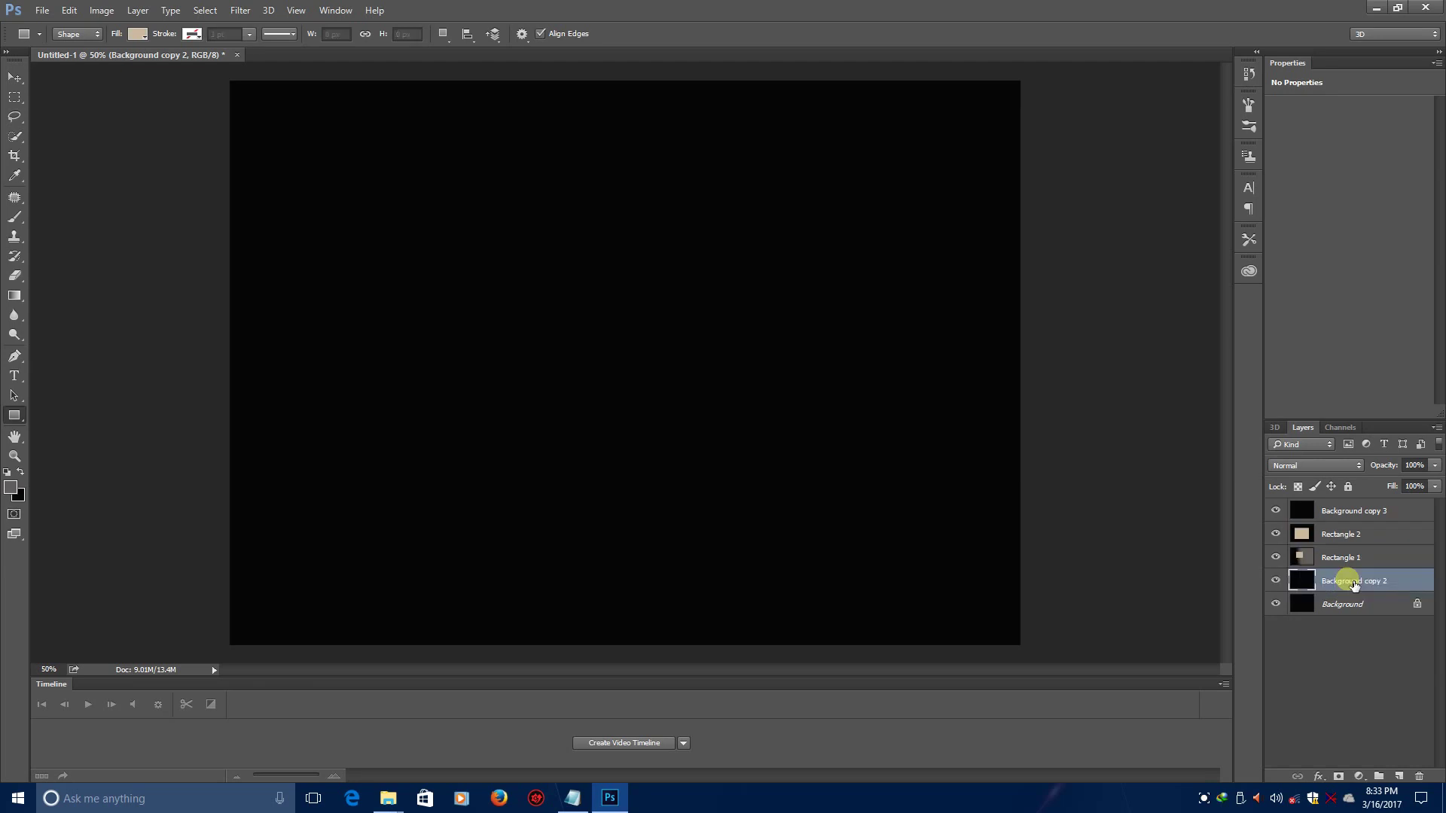
click(1360, 644)
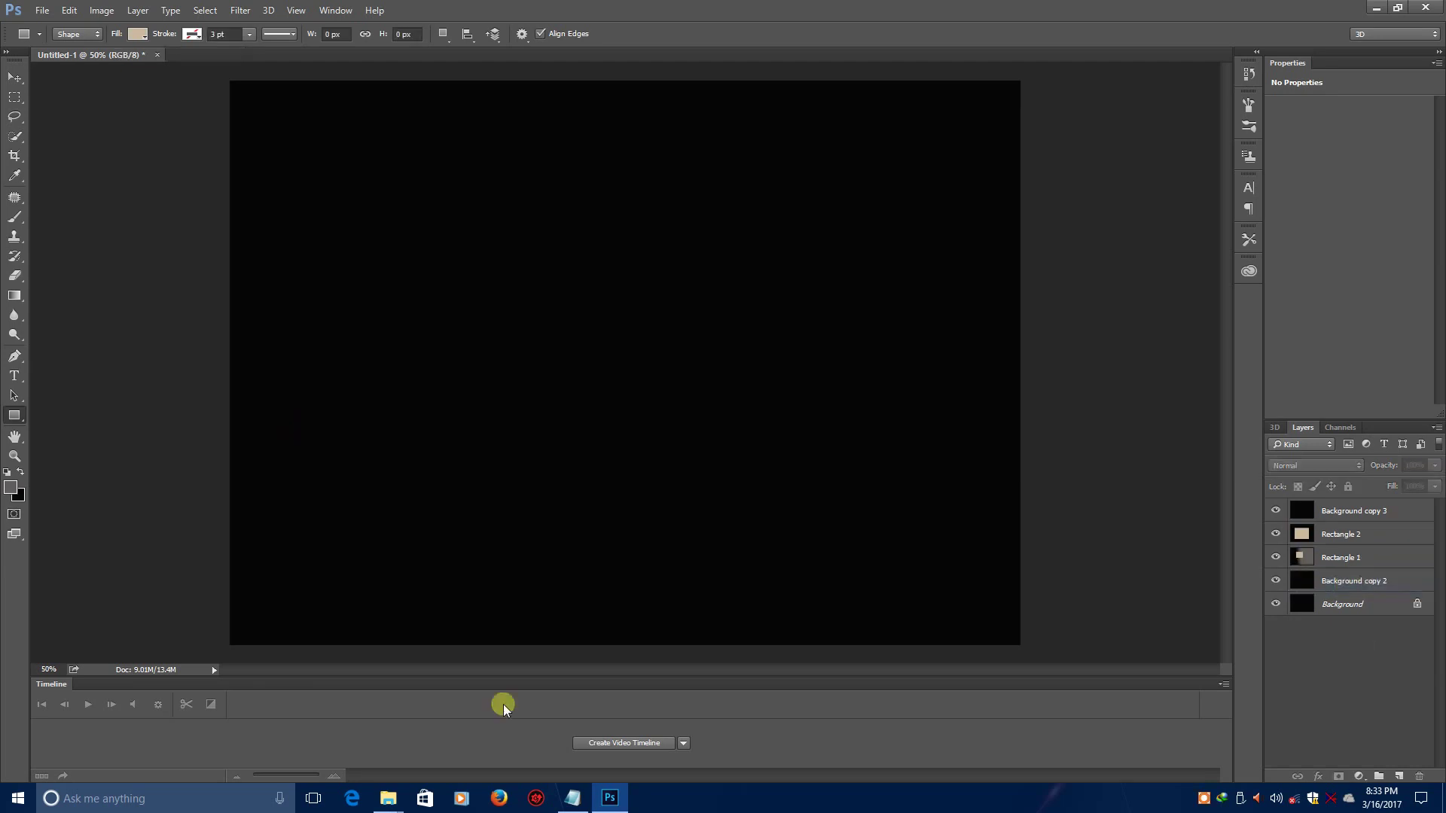
- In Notepad, add the line about clicking the create video timeline option at the bottom
click(614, 800)
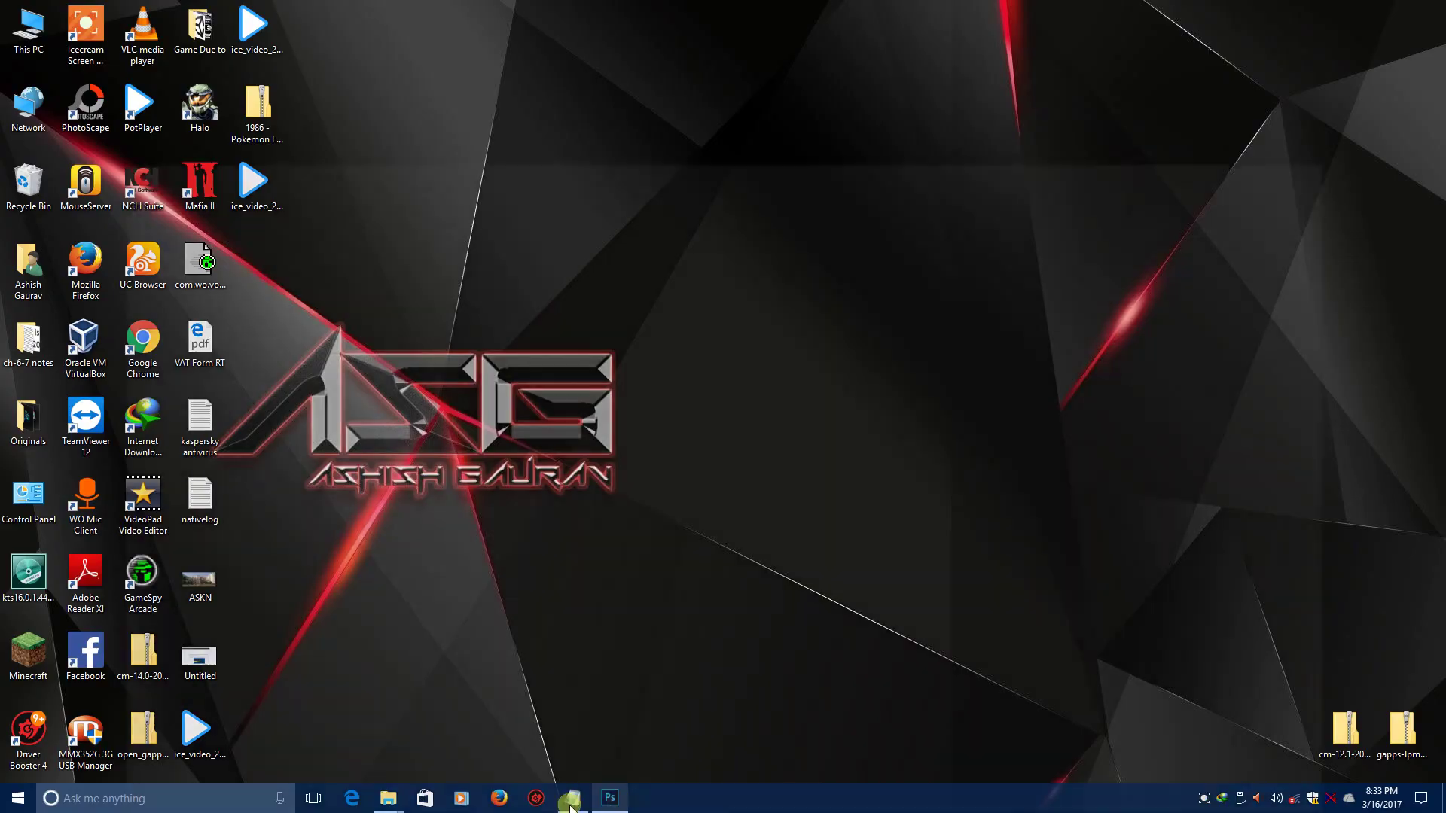
click(613, 800)
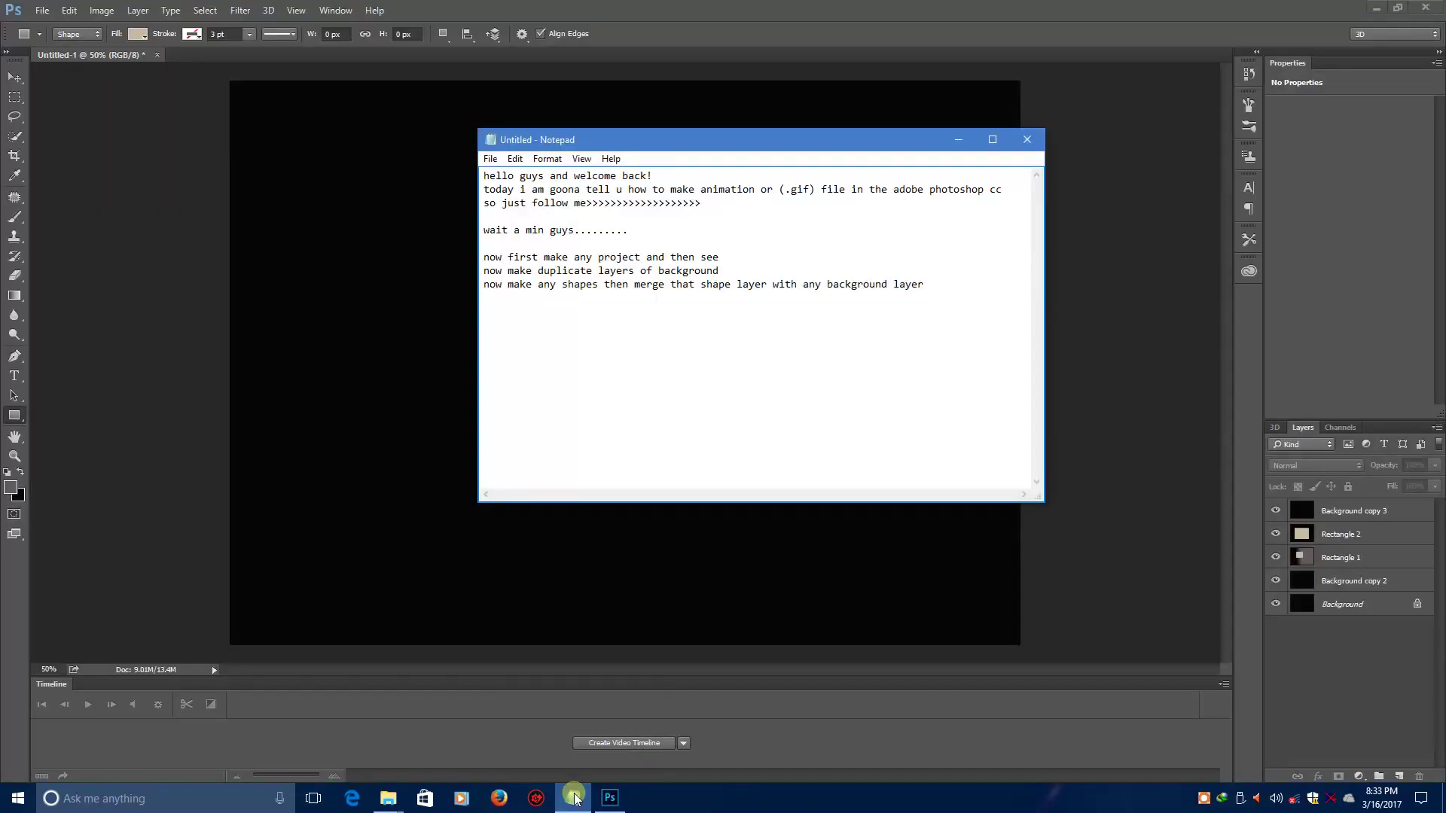
text(now u can see )
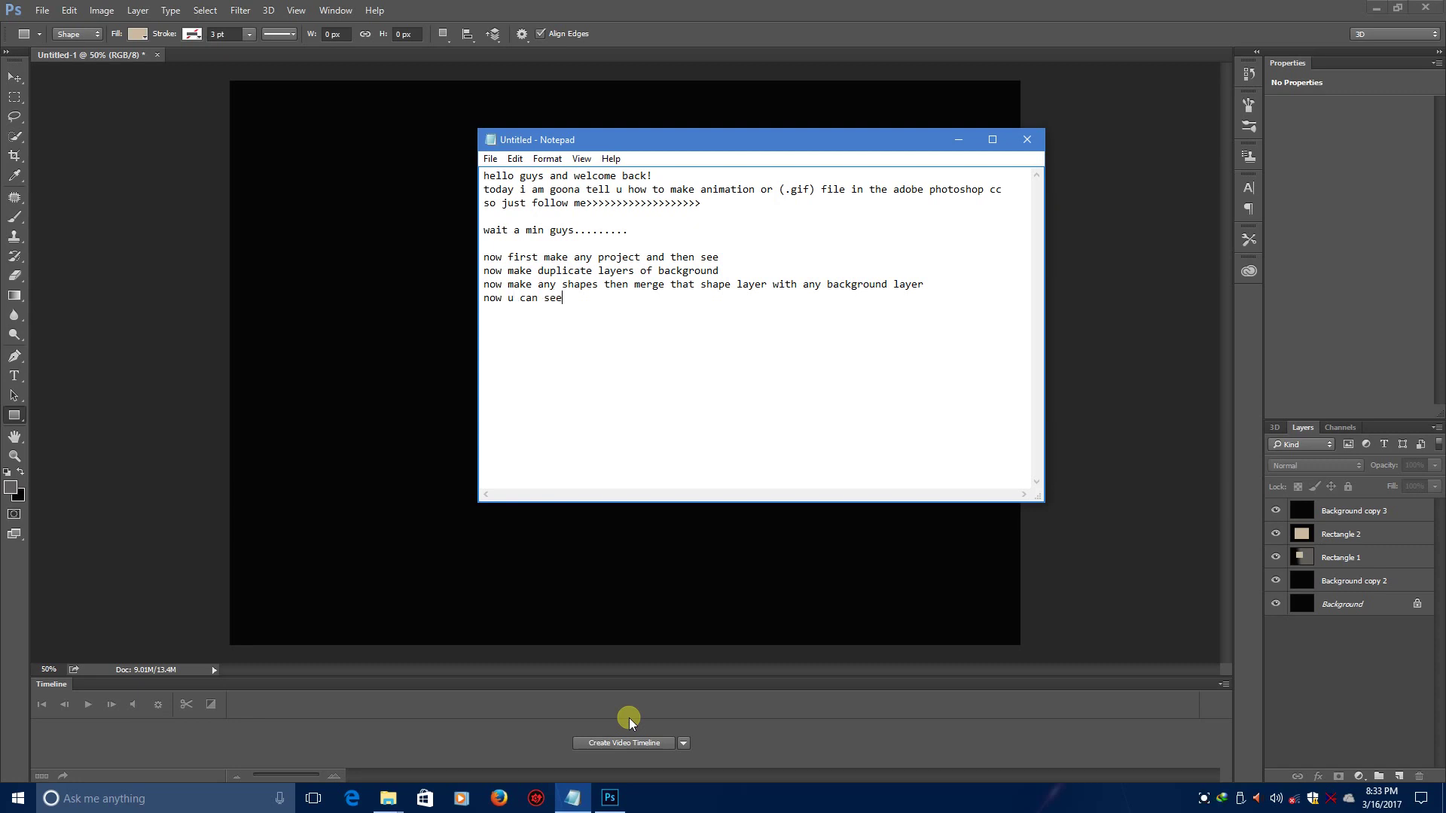
text(the)
text( create video timeline option on)
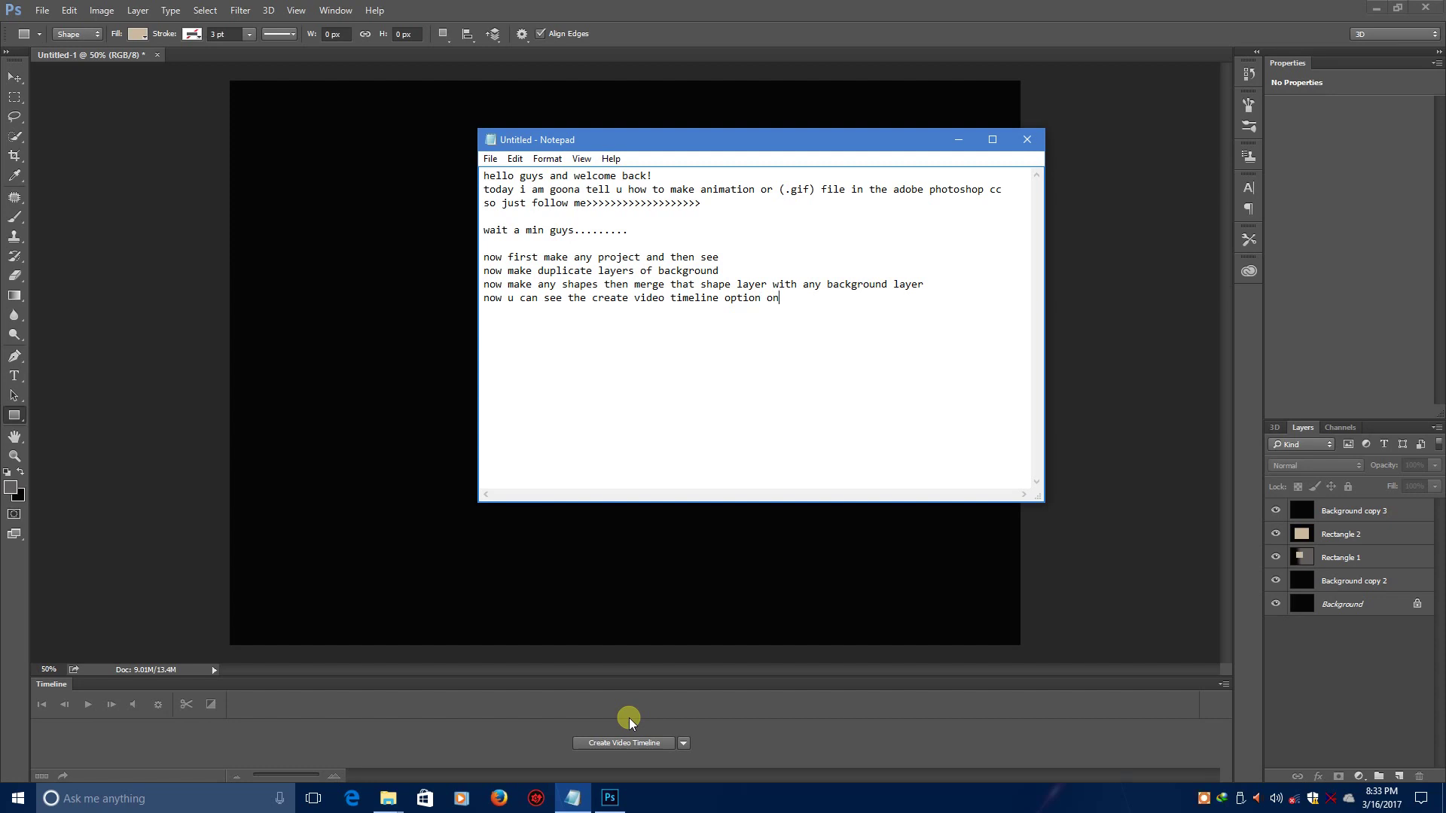
key(BackSpace)
key(BackSpace)
text(at the bottom so just click on it a)
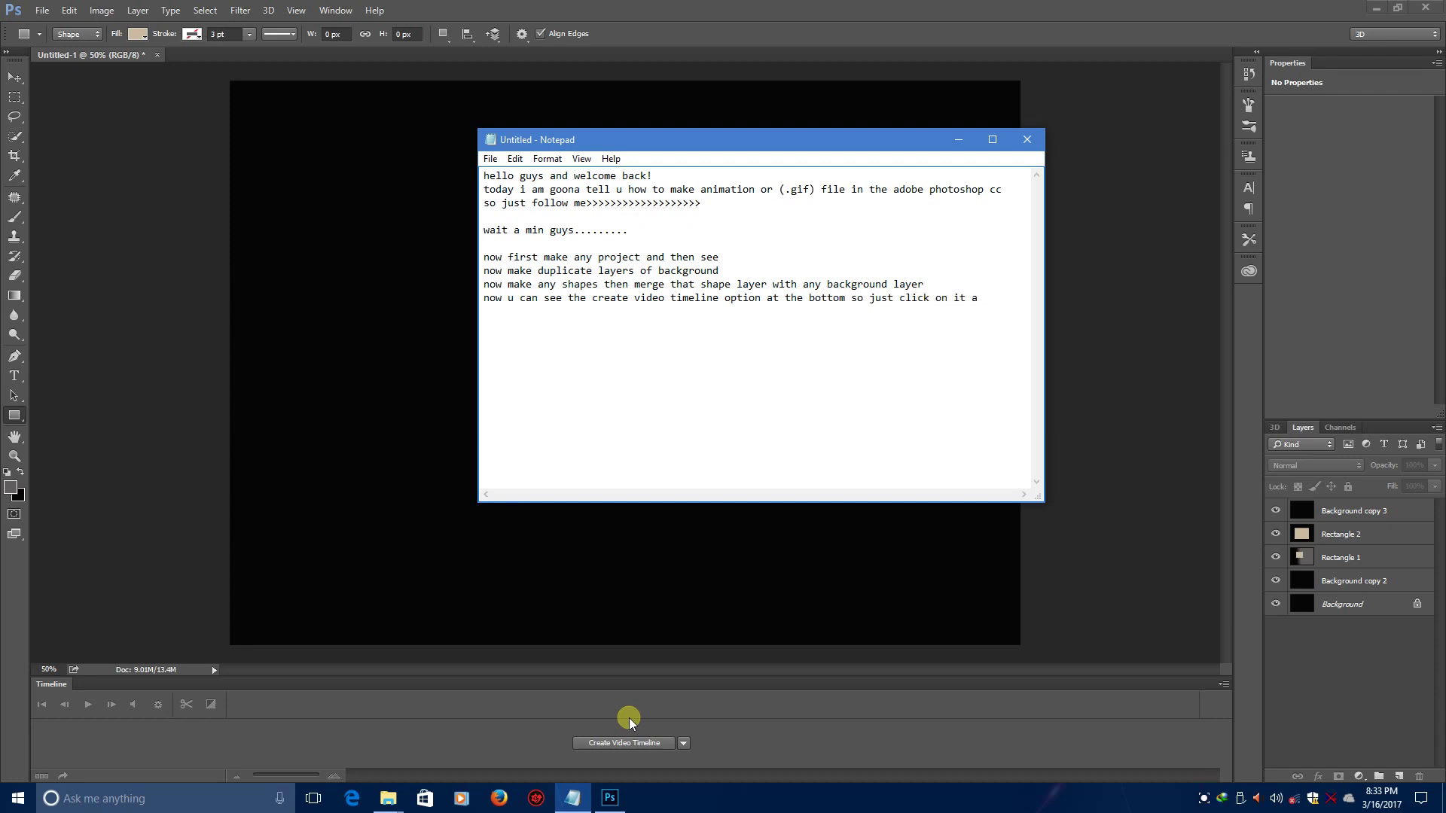
key(BackSpace)
- Create the video timeline and trim the Background copy 3 and Rectangle 2 clips to a few frames
click(648, 739)
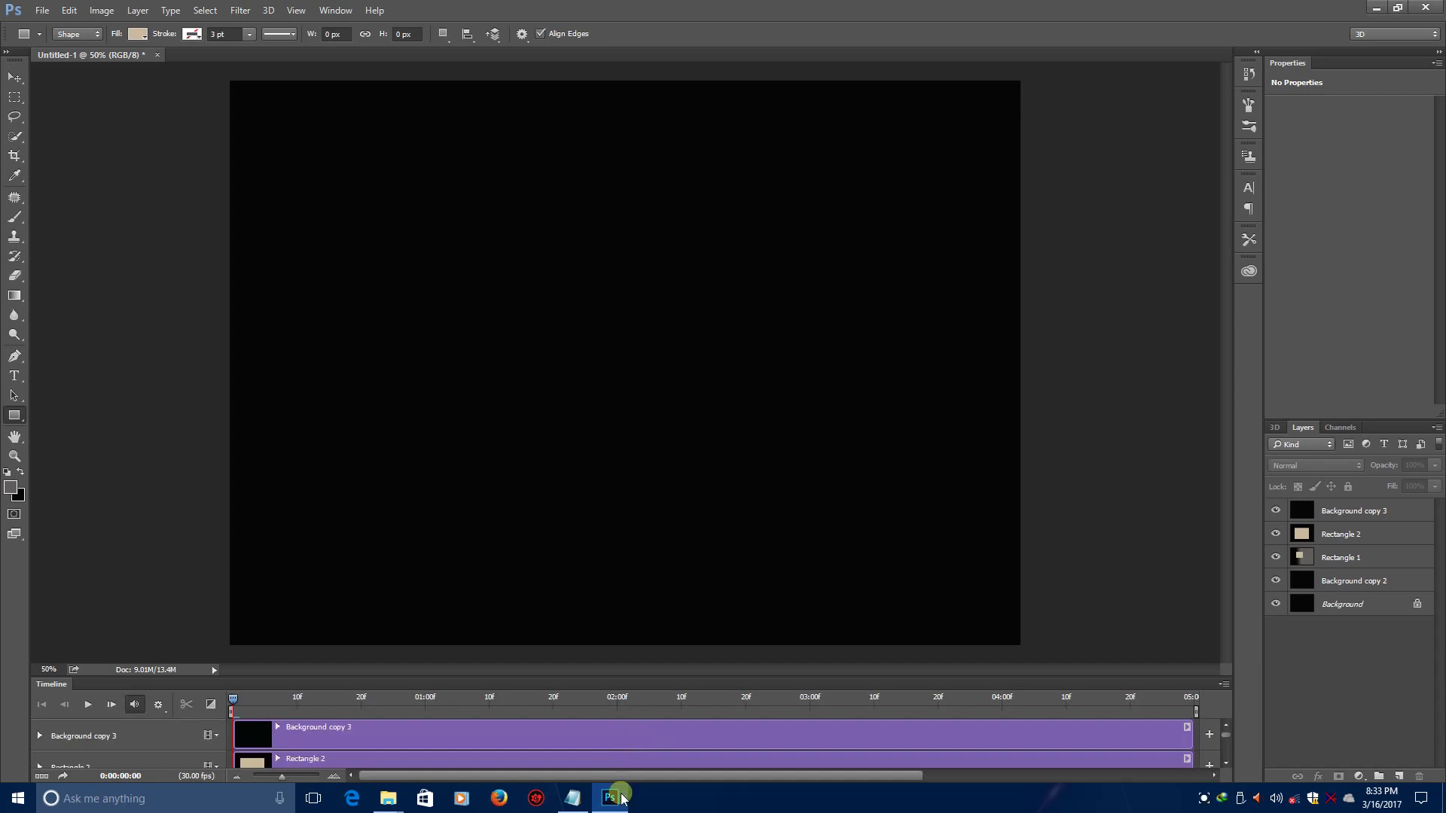
drag(743, 775, 765, 773)
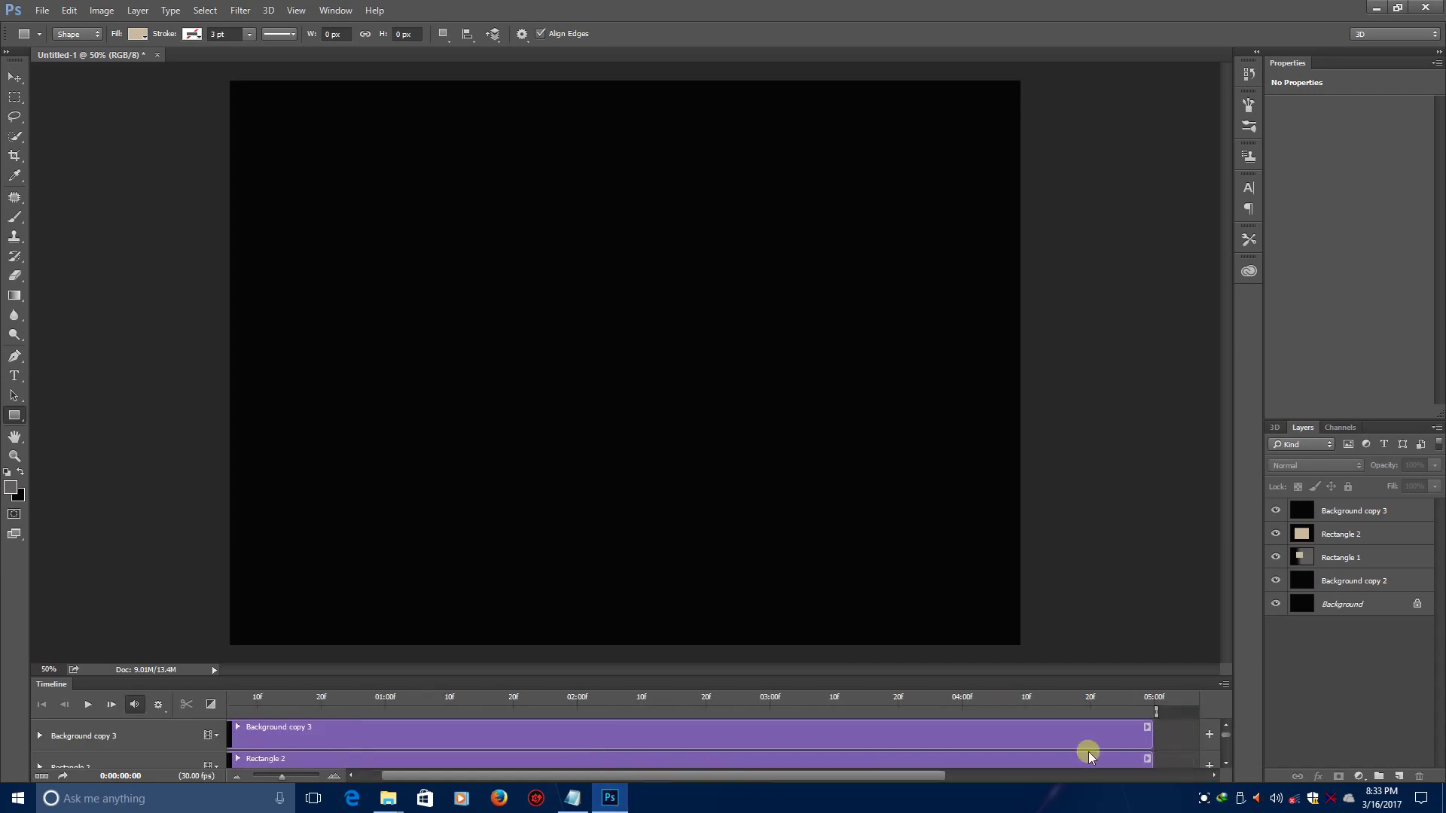
mouse_move(1156, 714)
mouse_down()
mouse_move(316, 712)
mouse_move(252, 723)
mouse_move(244, 739)
mouse_up()
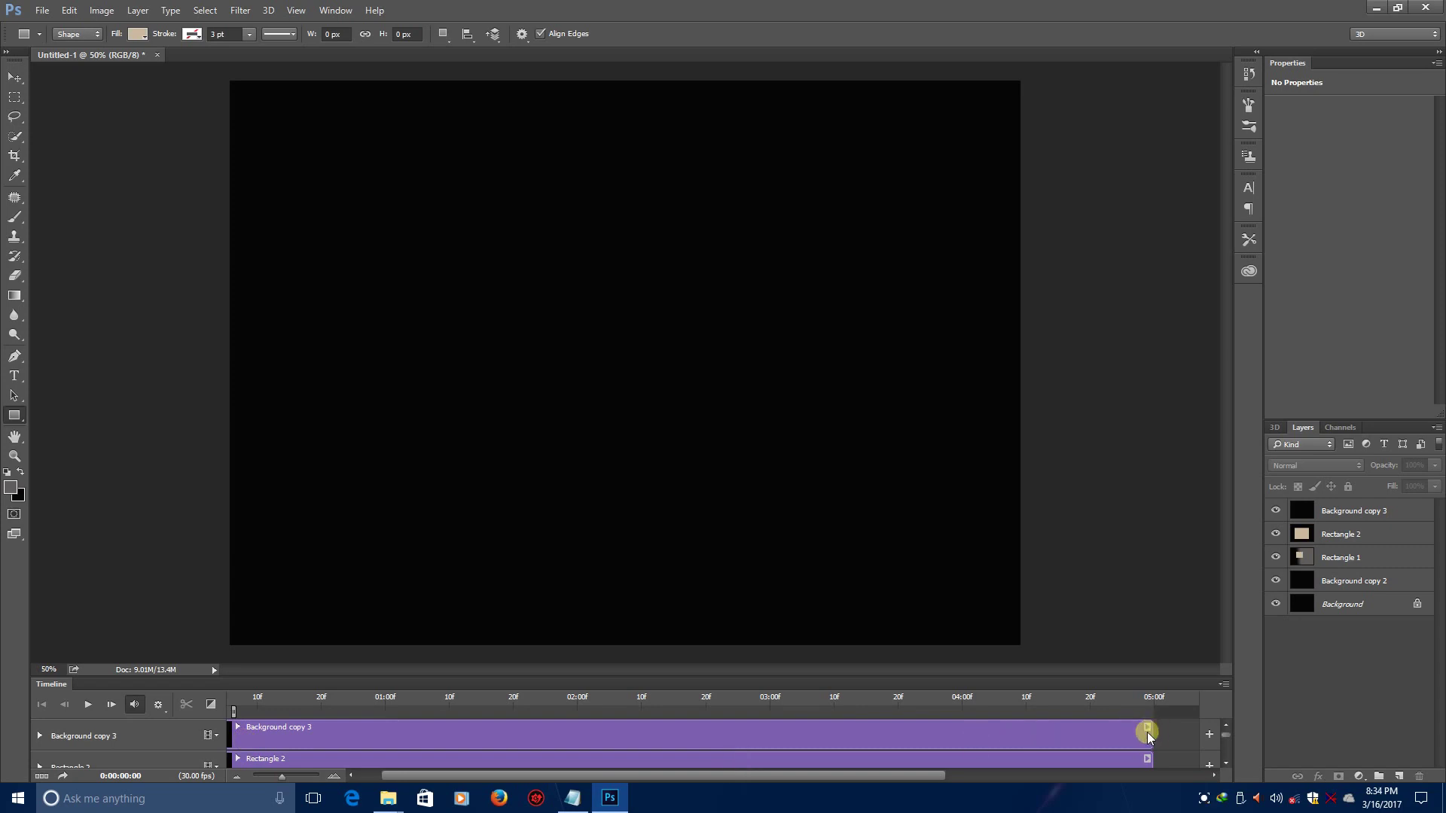
mouse_move(1146, 732)
mouse_down()
mouse_move(616, 756)
mouse_move(230, 739)
mouse_move(277, 736)
mouse_up()
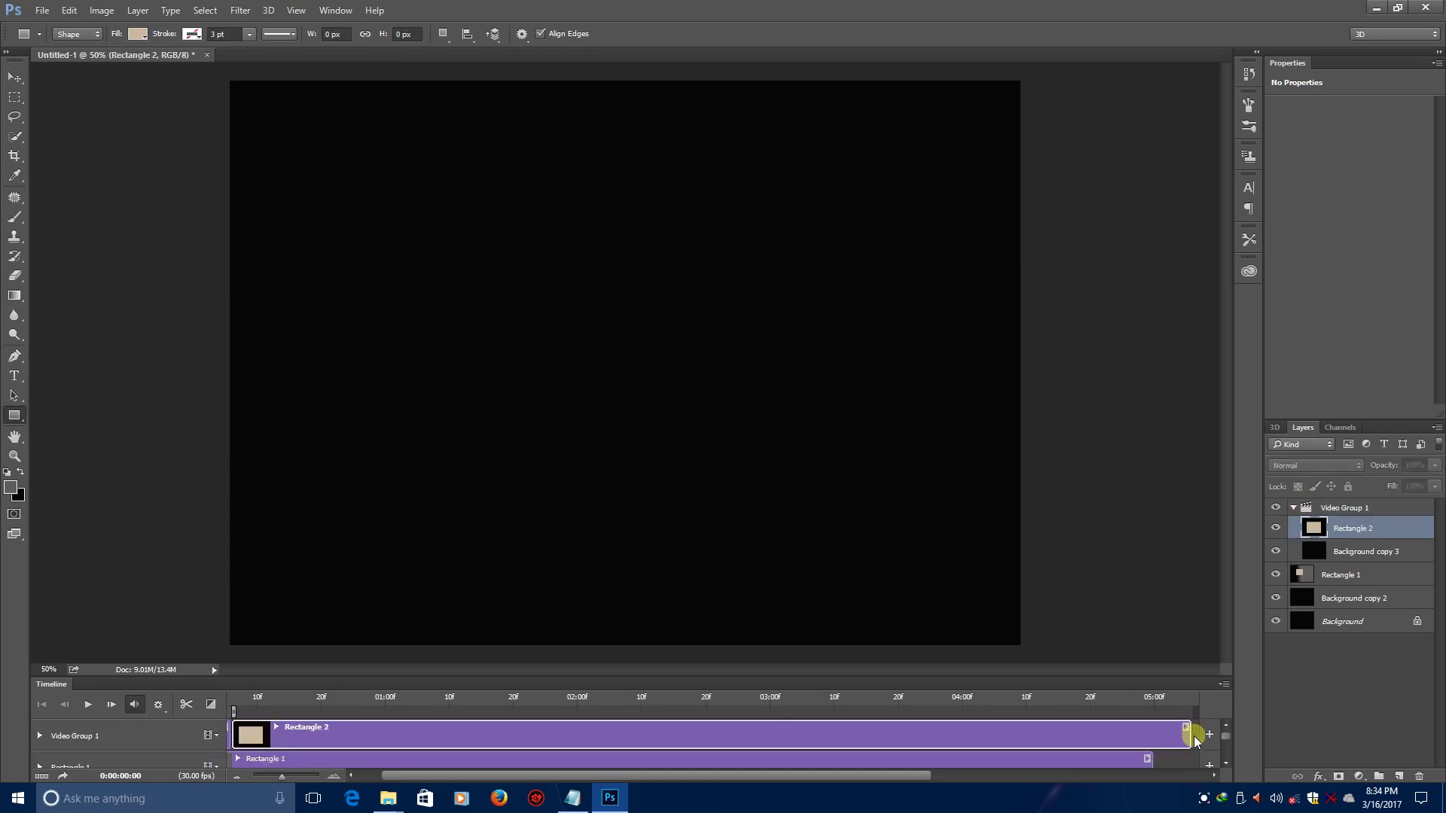
mouse_move(1193, 738)
mouse_down()
mouse_move(259, 732)
mouse_move(277, 742)
mouse_up()
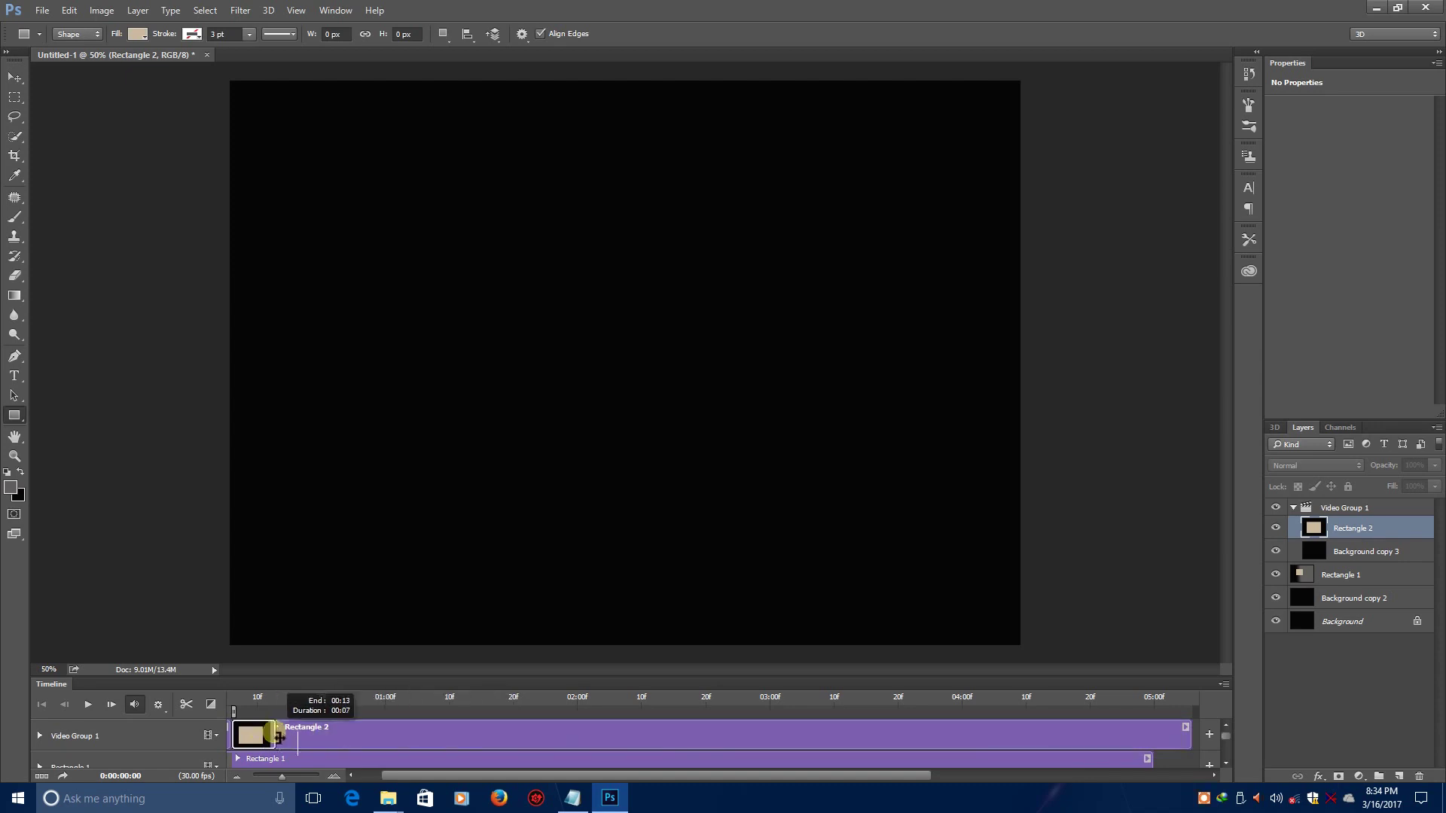
- Move Rectangle 1 and Background copy 2 into Video Group 1, trimming Background copy 2 to 13 frames
drag(317, 752, 388, 733)
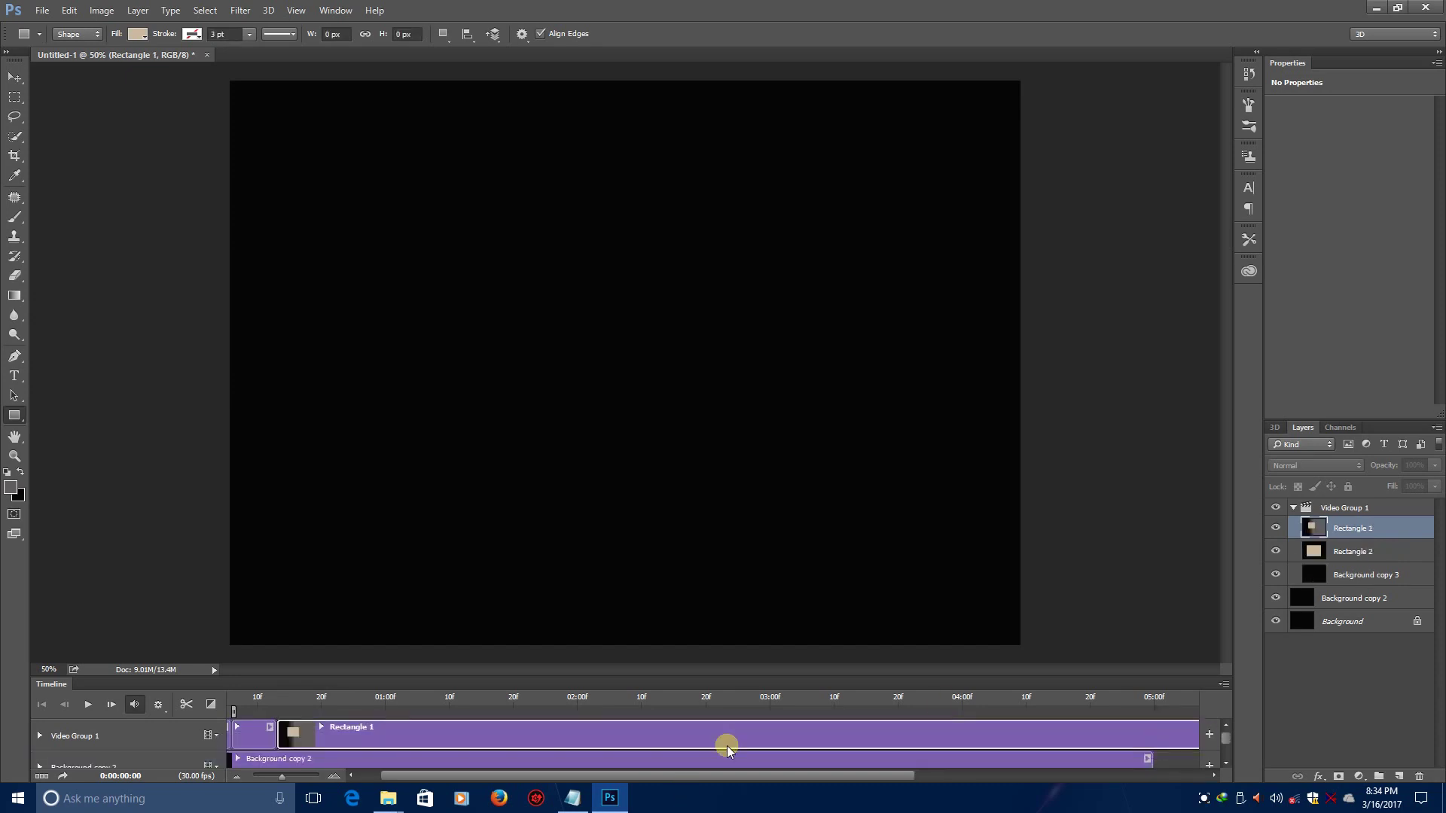
drag(806, 776, 955, 744)
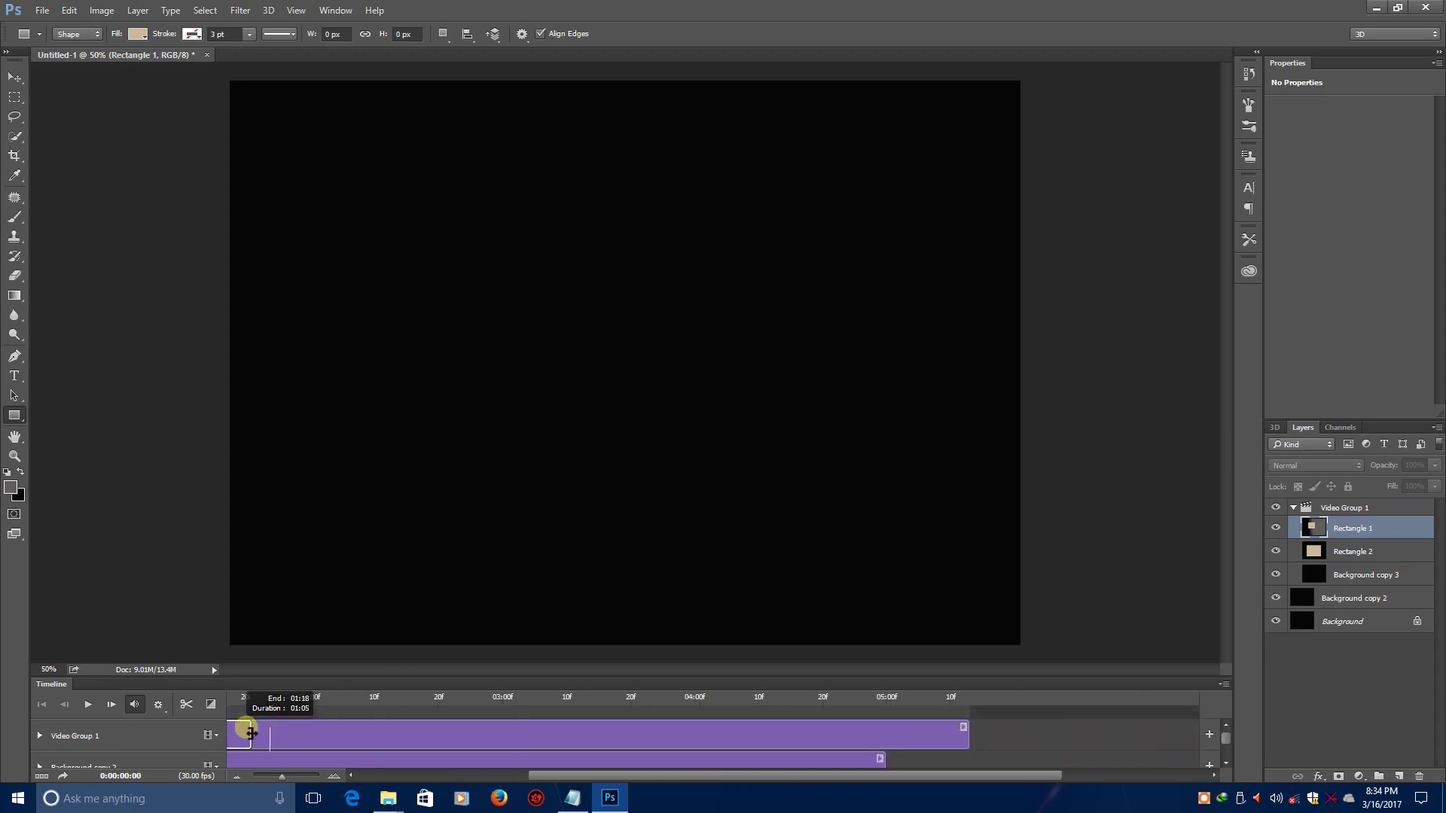
drag(968, 736, 230, 734)
drag(540, 763, 853, 753)
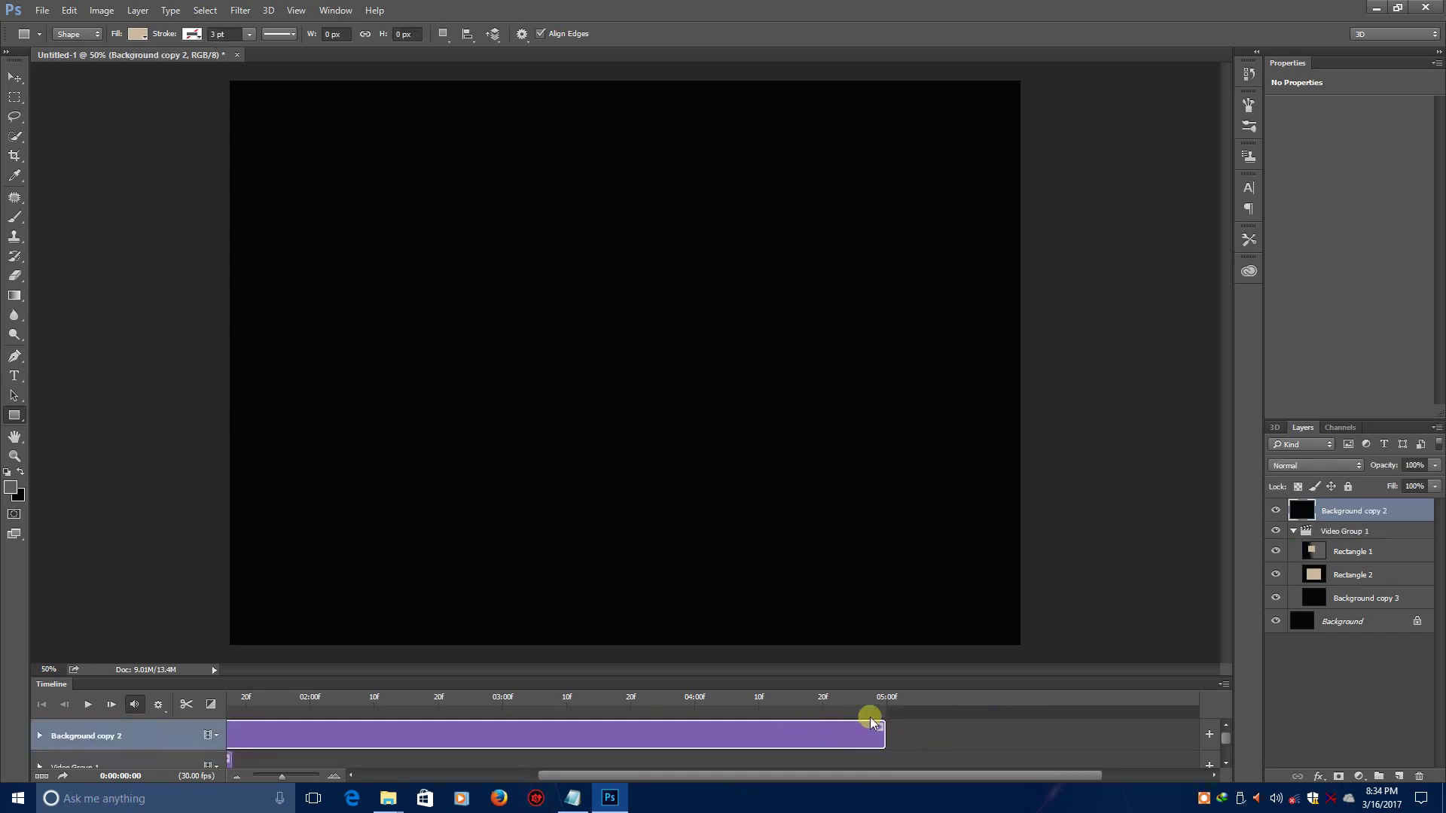
drag(783, 734, 750, 757)
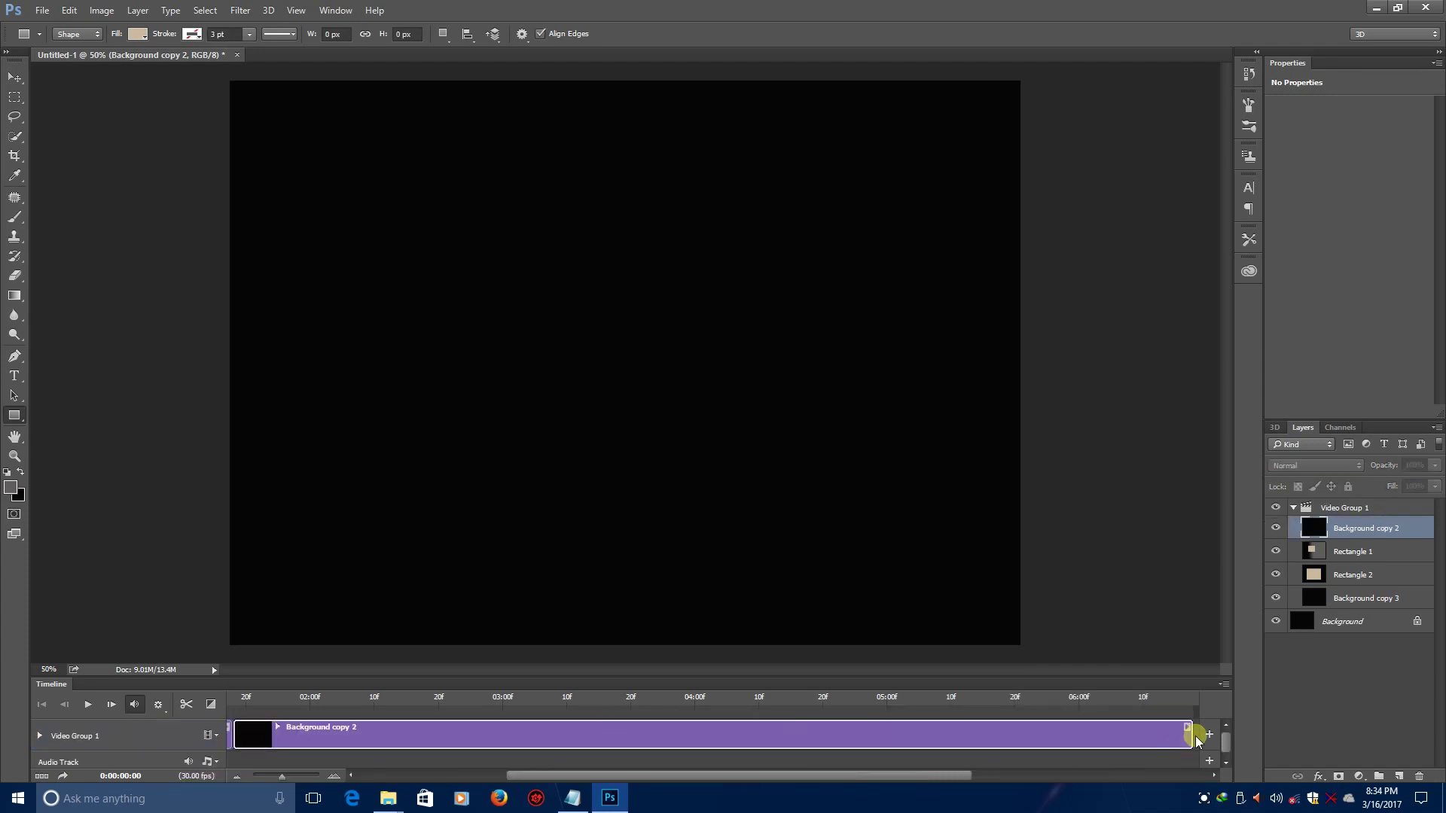
mouse_move(1188, 737)
mouse_down()
mouse_move(290, 742)
mouse_move(426, 740)
mouse_up()
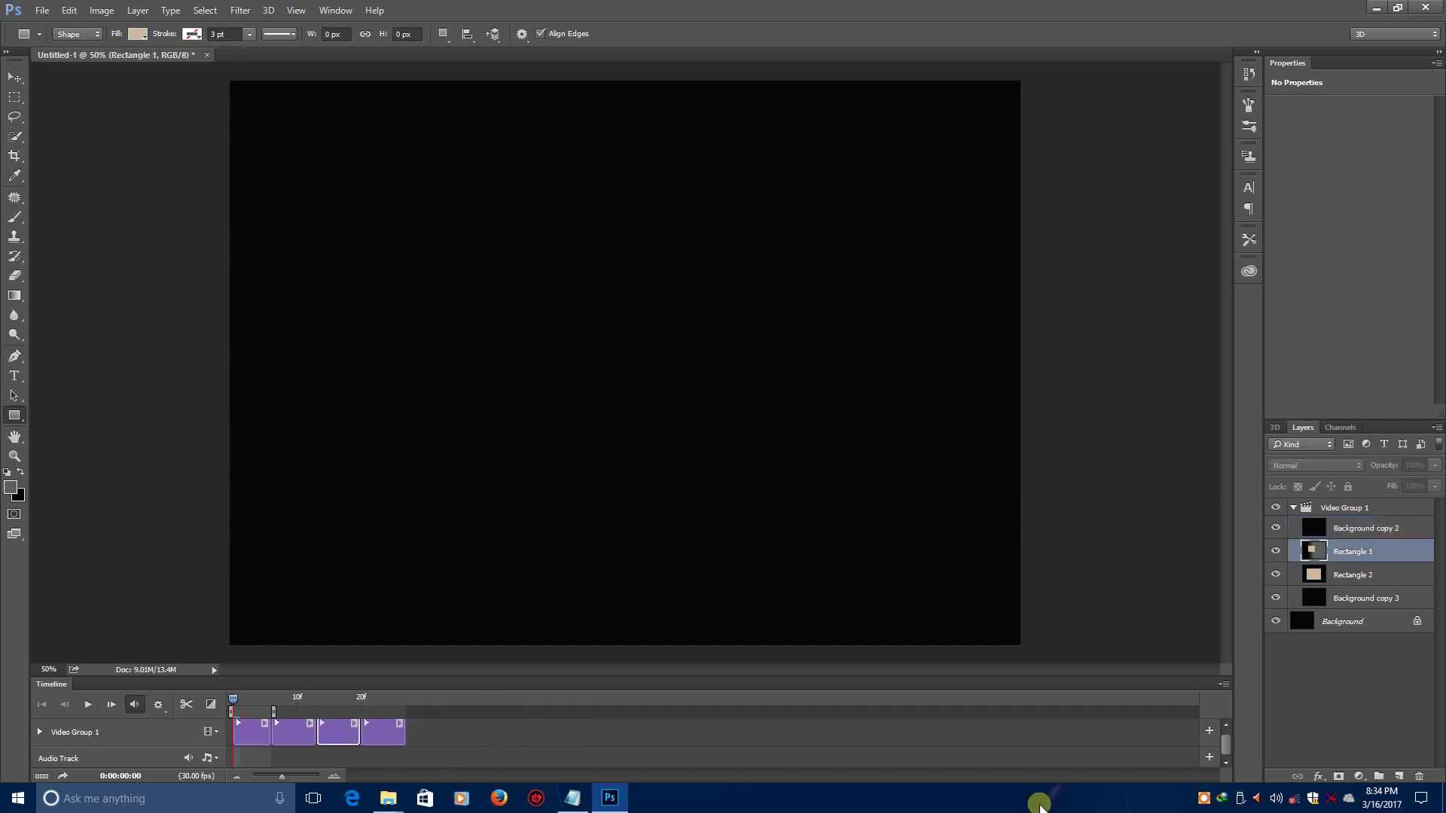
- Add the note about adjusting layer timing and grouping into Video Group 1, then play and stop the animation
click(584, 797)
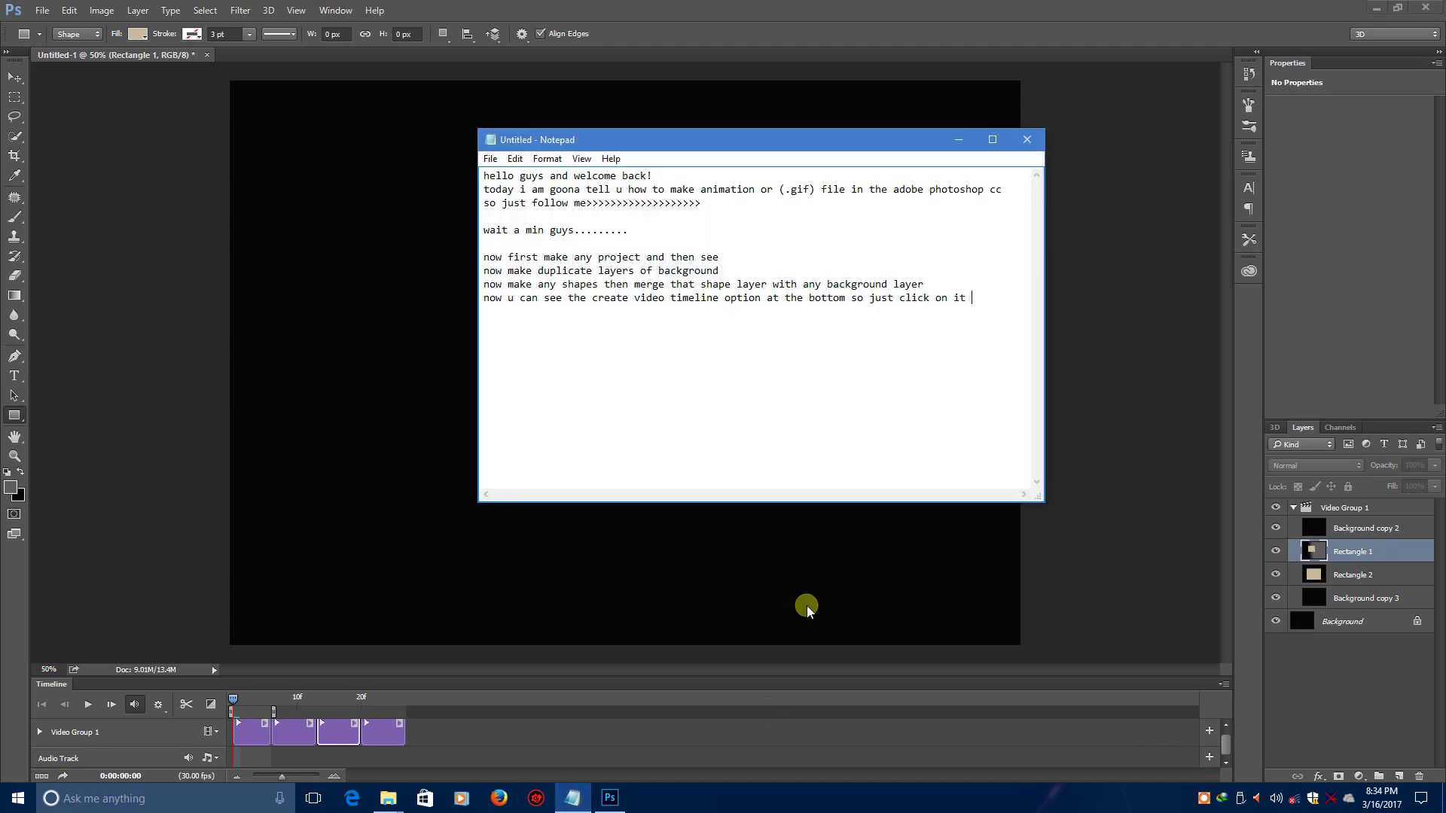
text(now adjust th)
text(e time of)
text( any layer and put them in a)
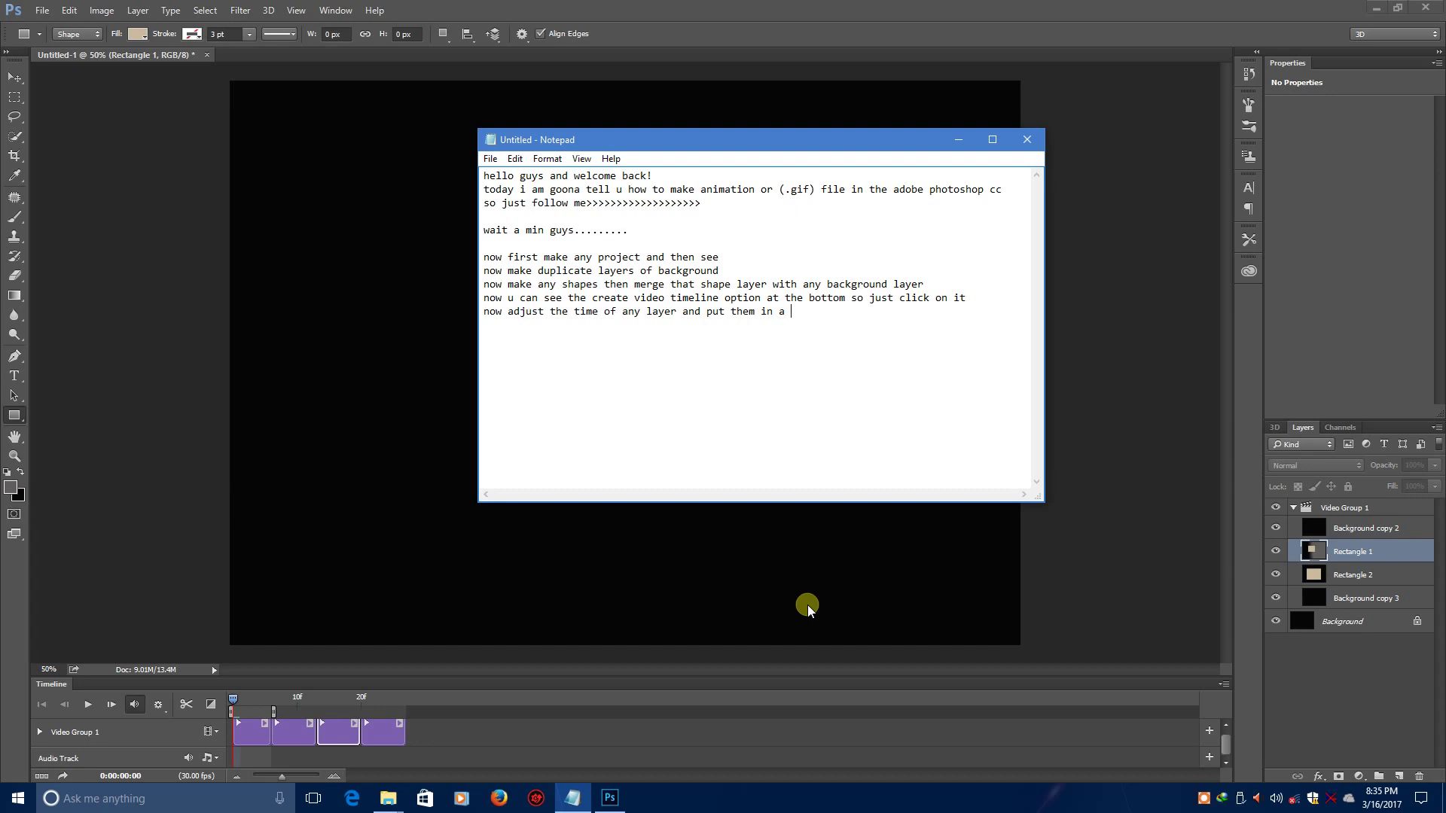
text( video group 1 )
text(and play it)
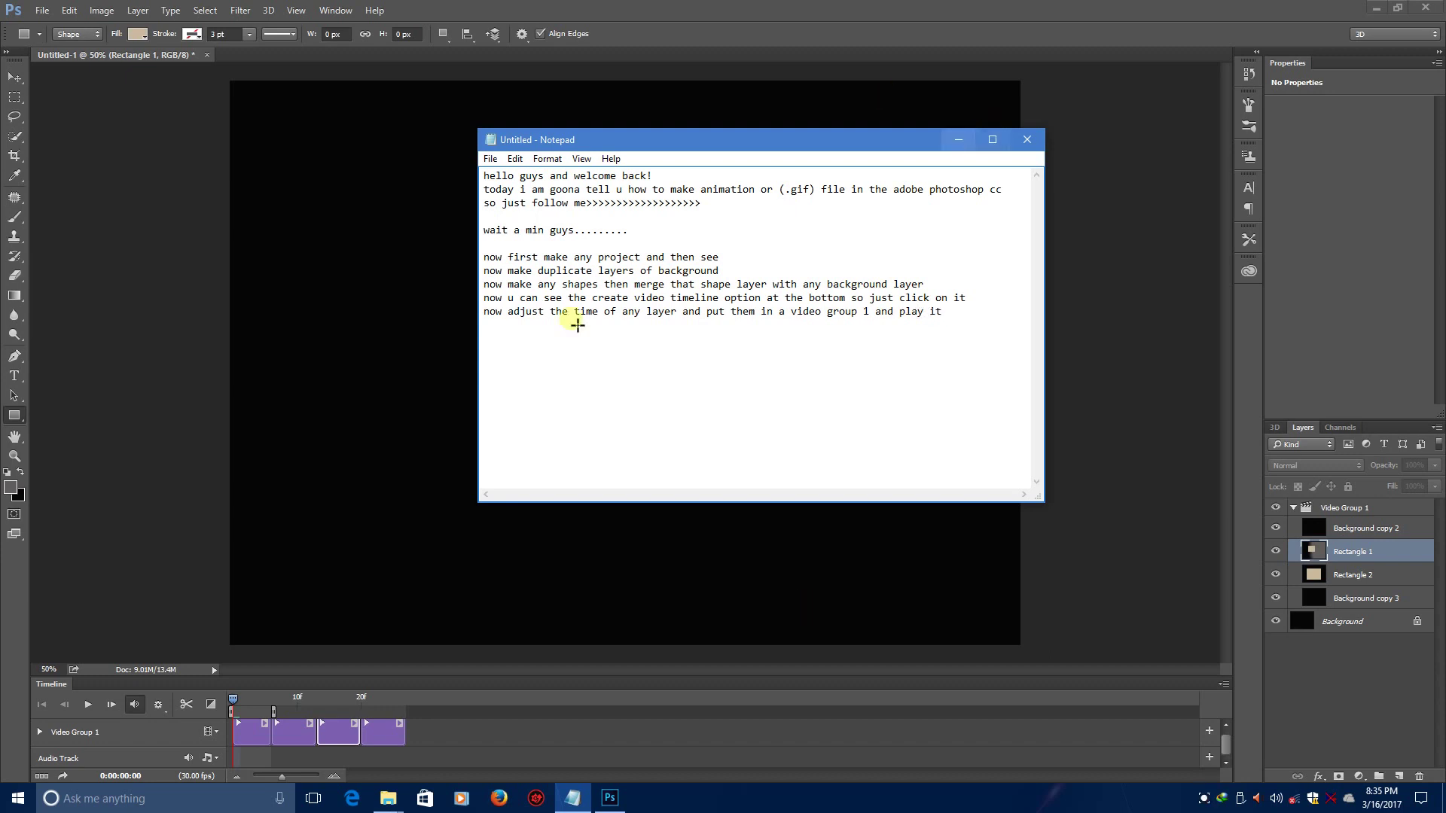
key(super+Down)
click(89, 705)
key(space)
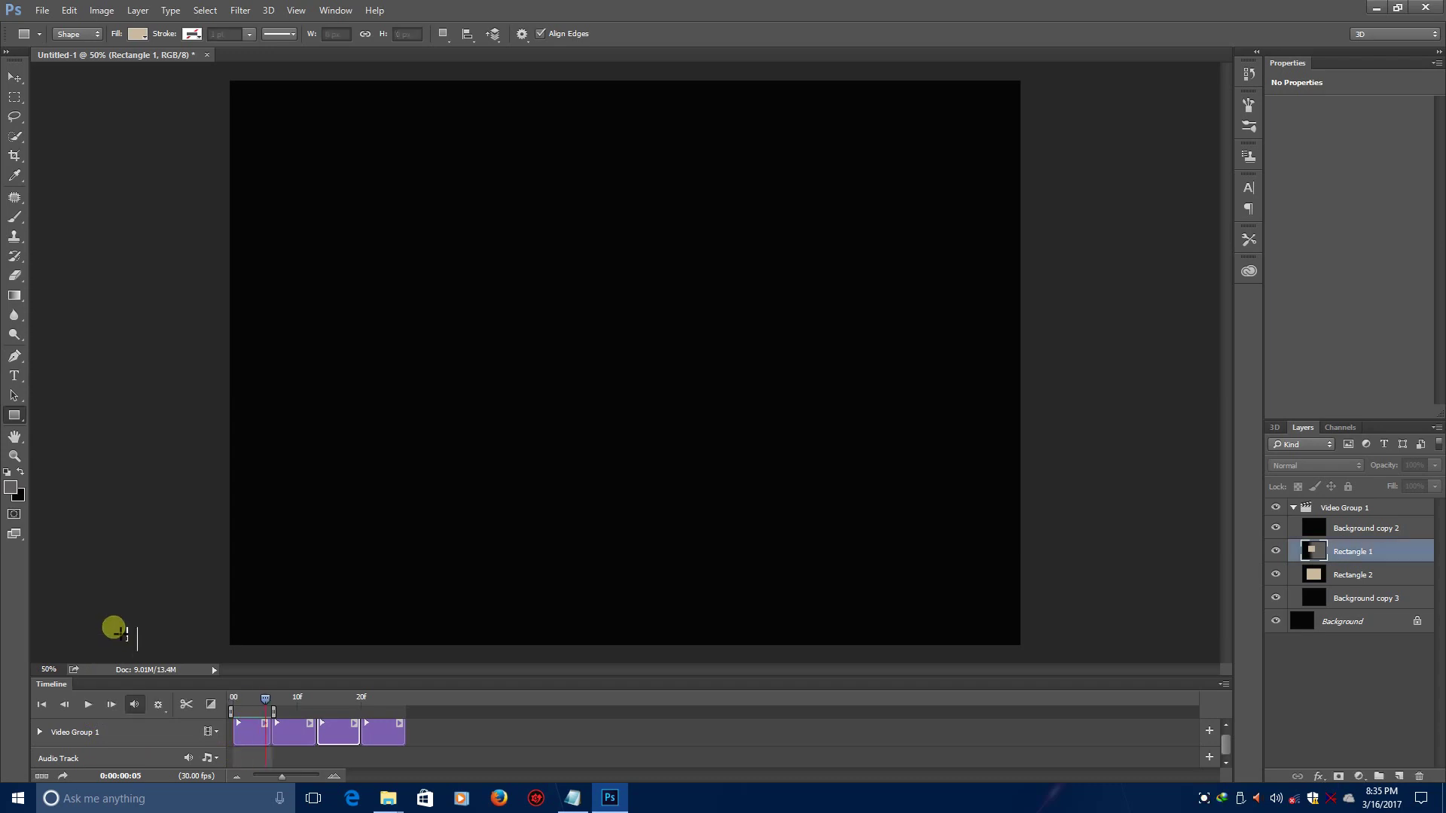
- Play and stop the animation a few times, extend the work area, play it, and return to Notepad
click(89, 704)
click(88, 704)
click(88, 704)
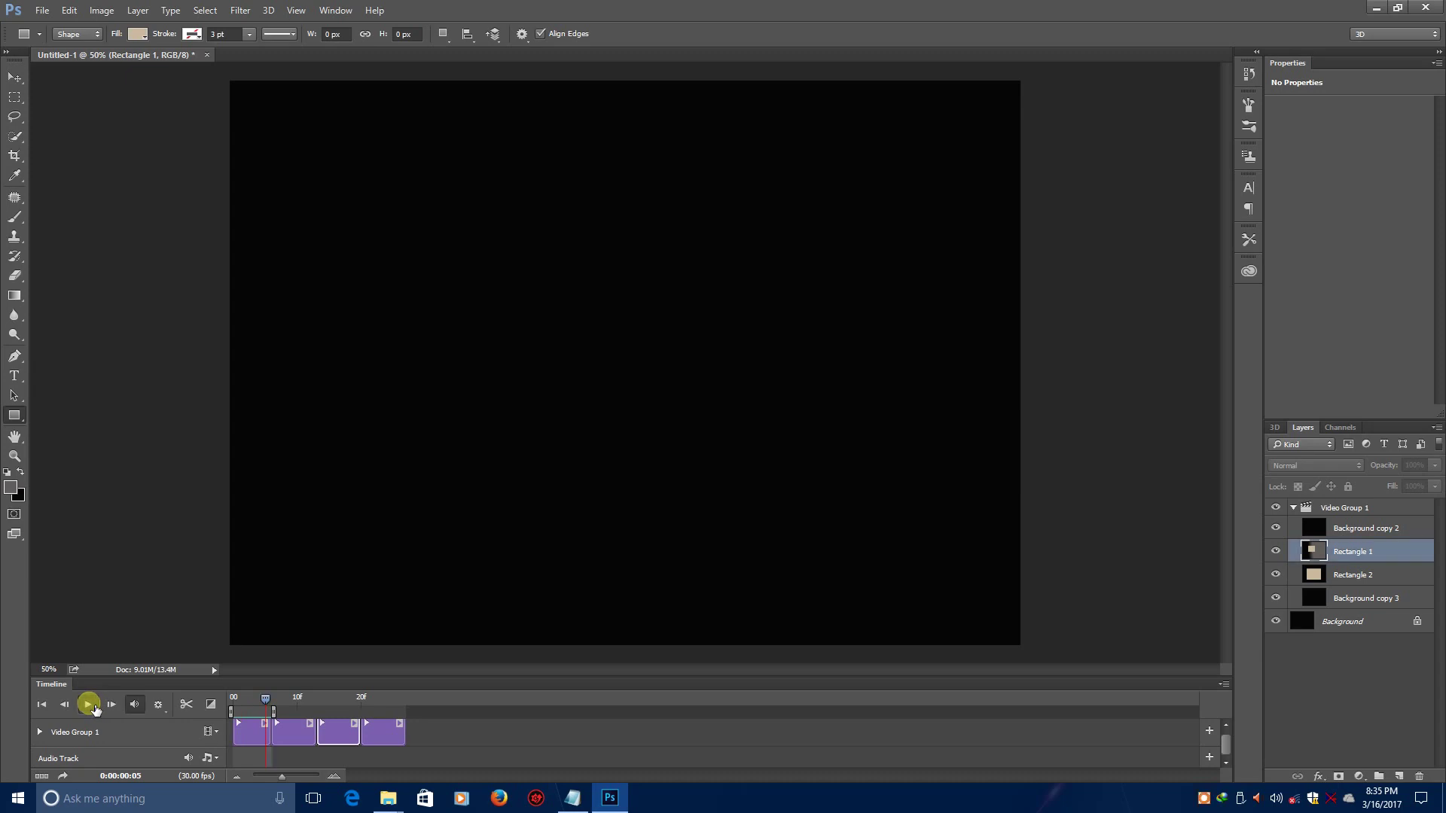
click(88, 704)
drag(281, 718, 420, 725)
click(88, 705)
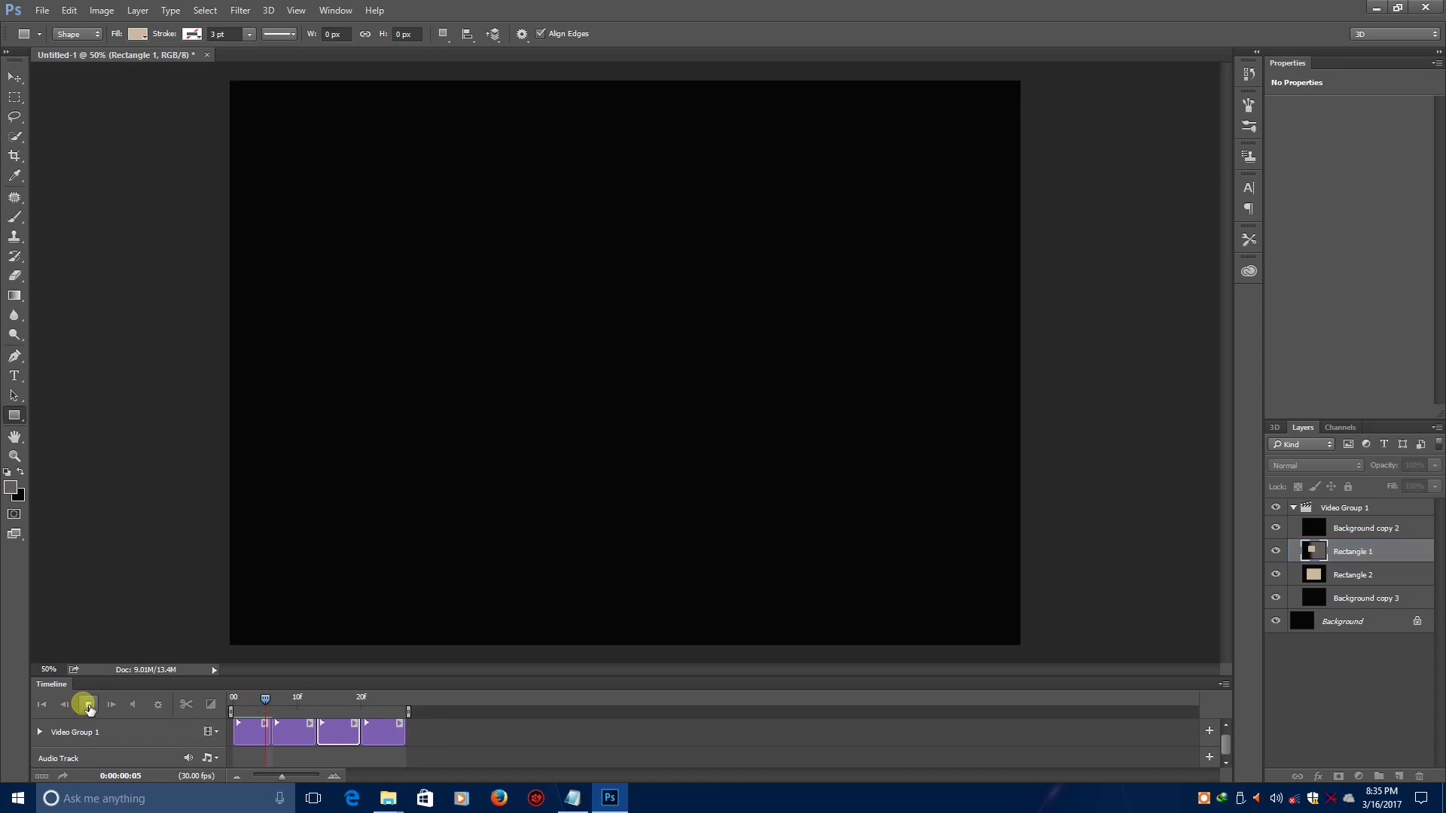
click(584, 804)
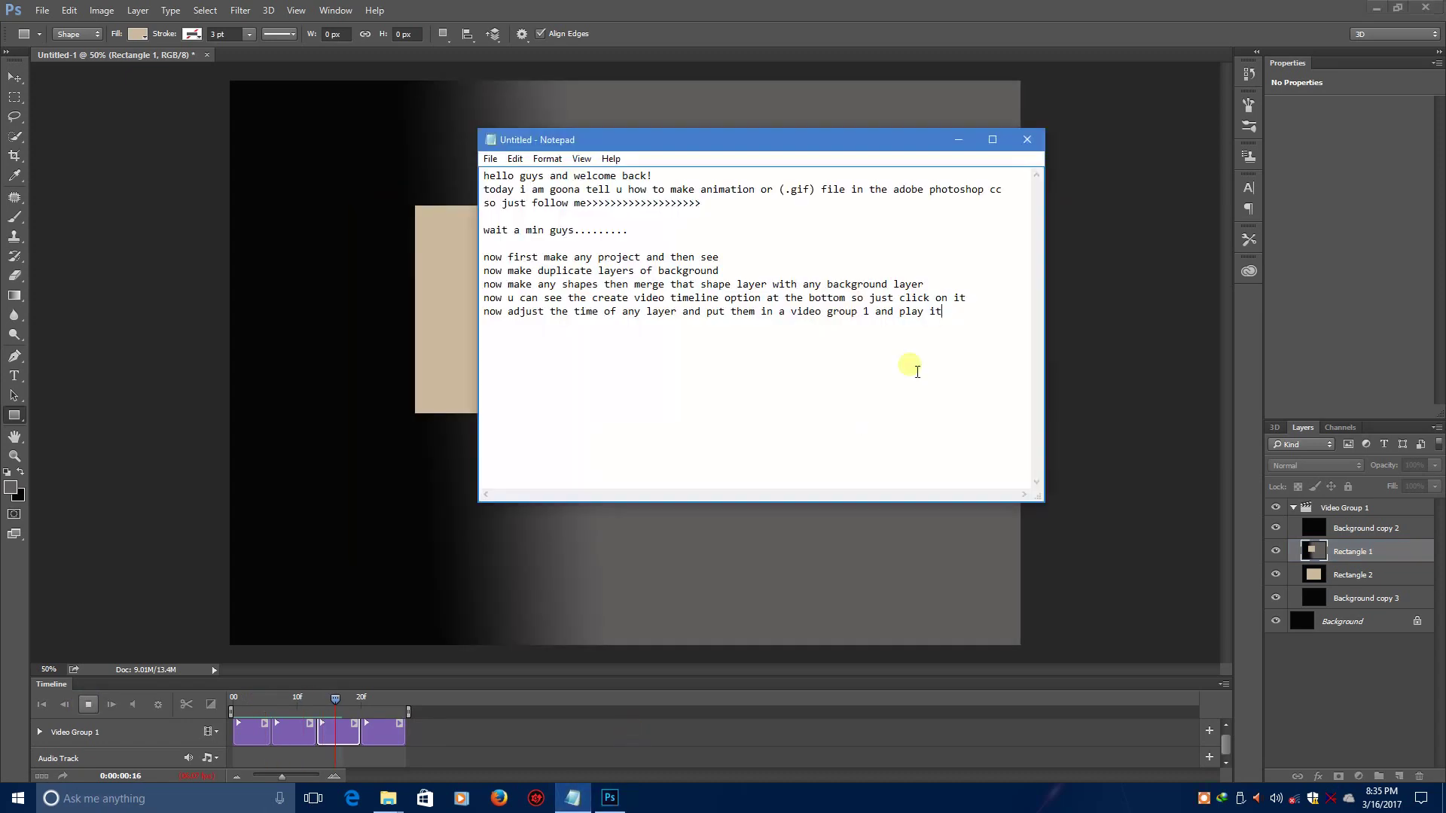
- Type 'sorry that was mistake but now u can see the animation' and minimize Notepad
text(sorry that mi)
key(BackSpace)
key(BackSpace)
text(was mistake)
text( but now u can see the animation)
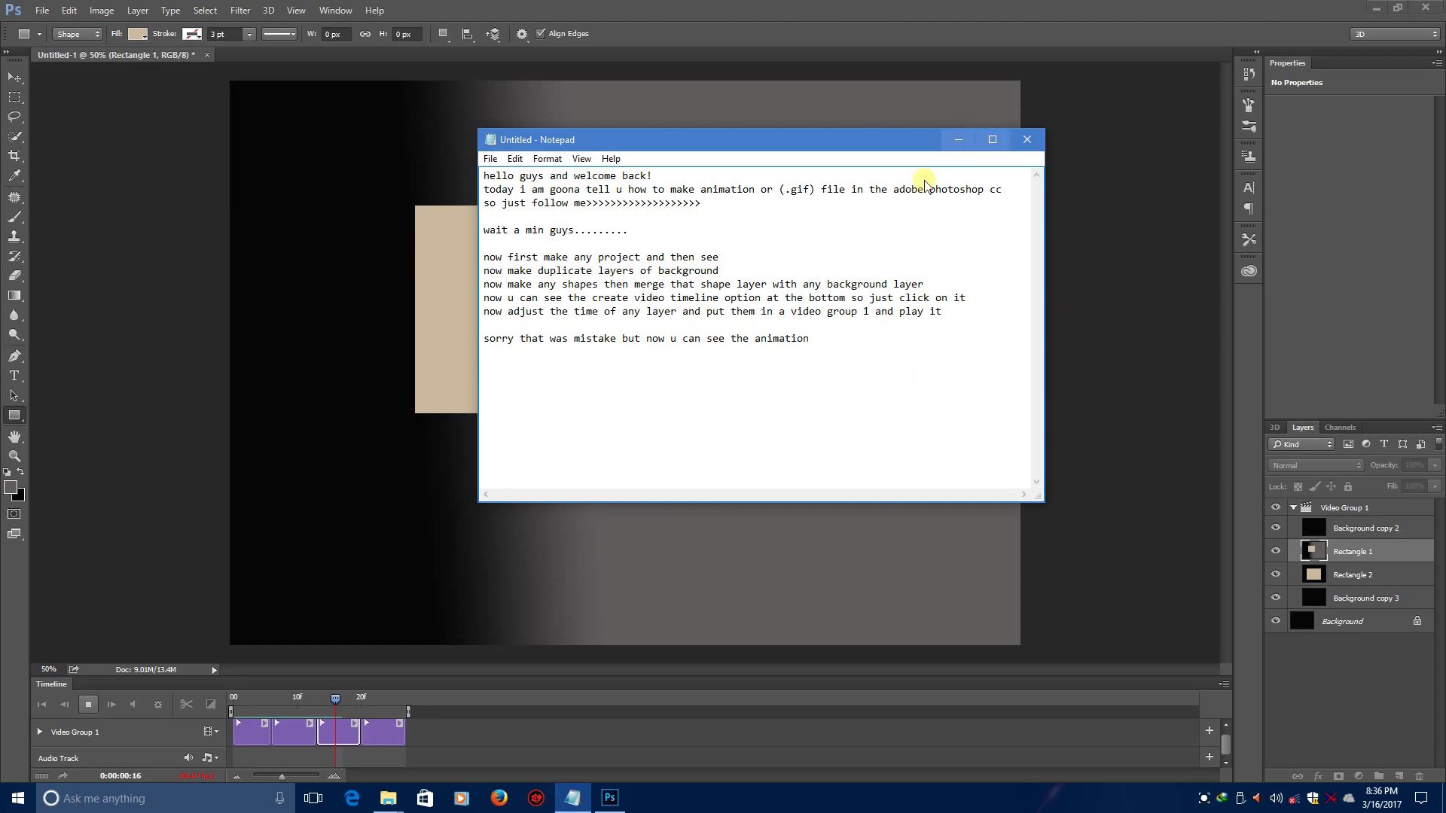
click(957, 144)
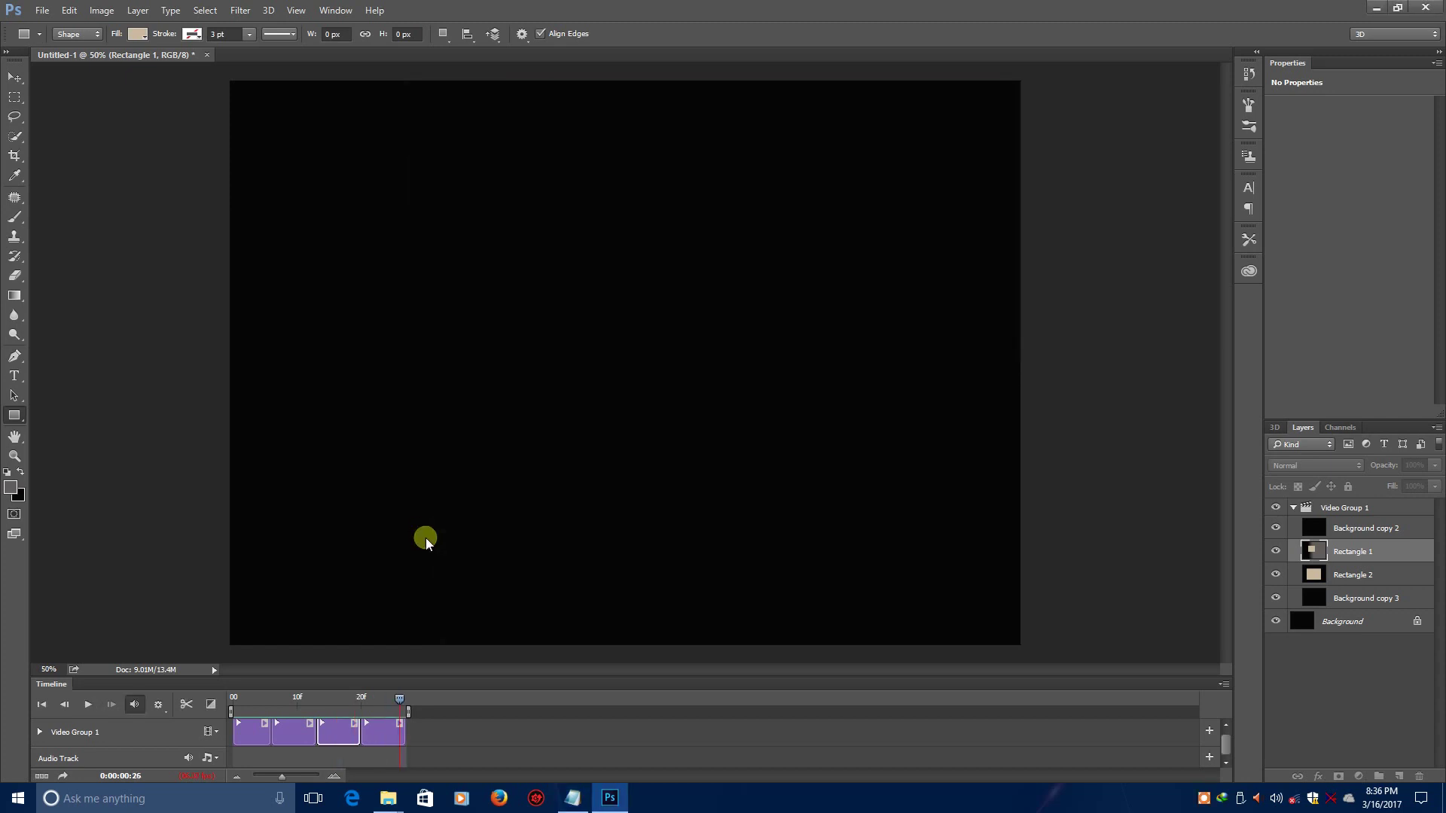
- In Notepad, add the line 'if u like the video don't forget to like and subscribe'
click(608, 802)
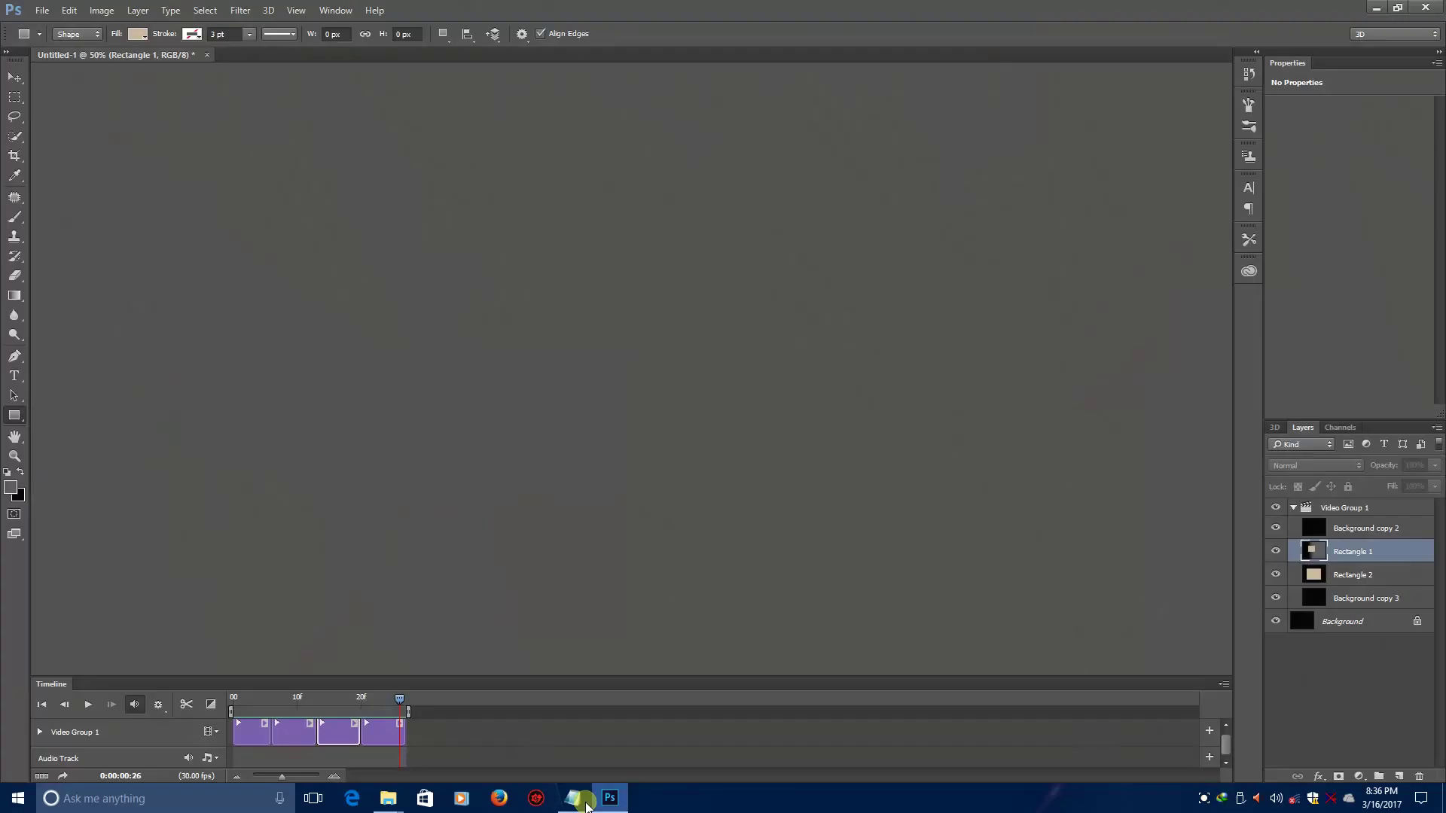
click(586, 803)
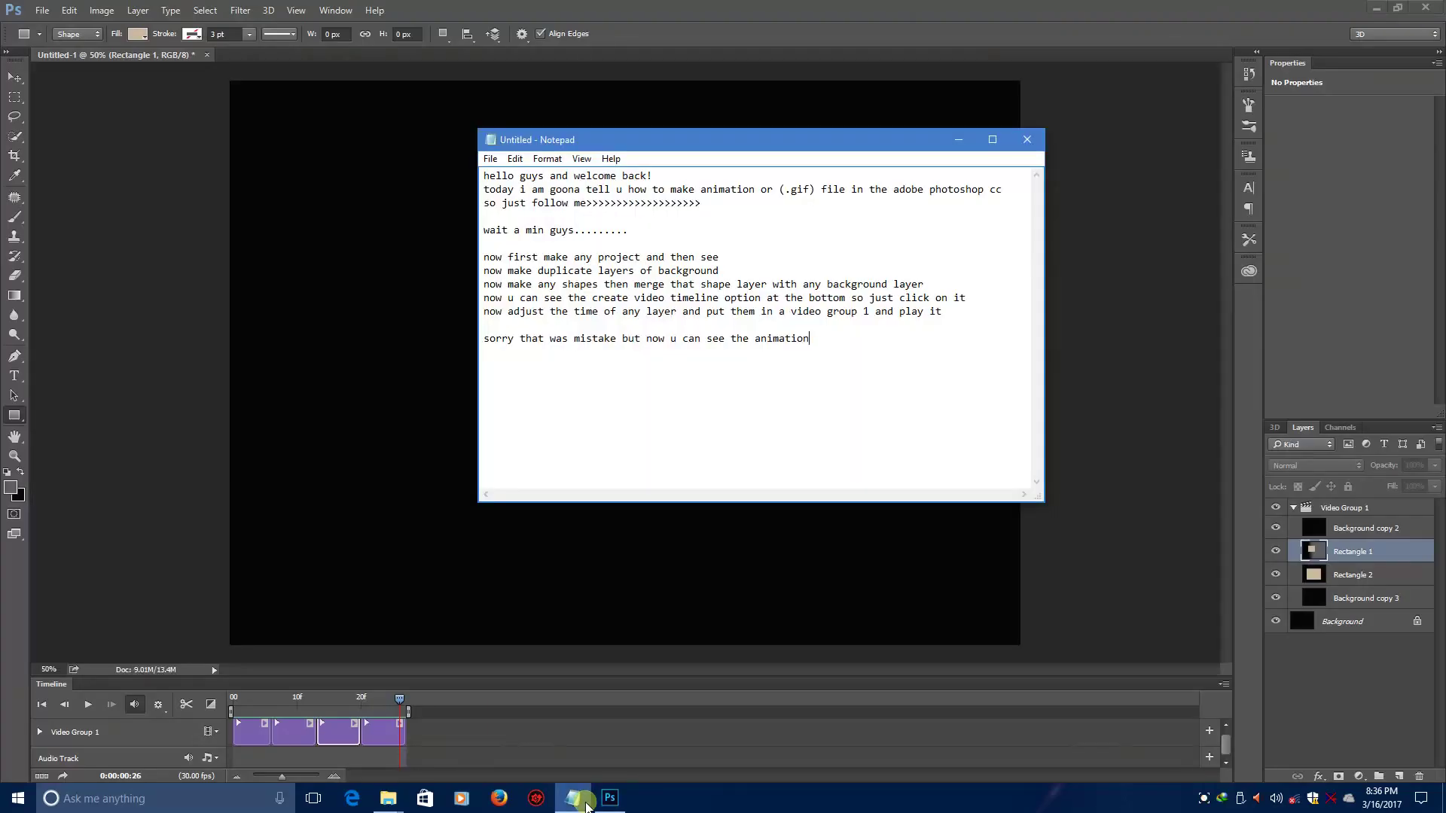
text(if u like the )
text(video do)
text(n)
text("t)
key(BackSpace)
key(BackSpace)
text(t forget to like and subscribe an)
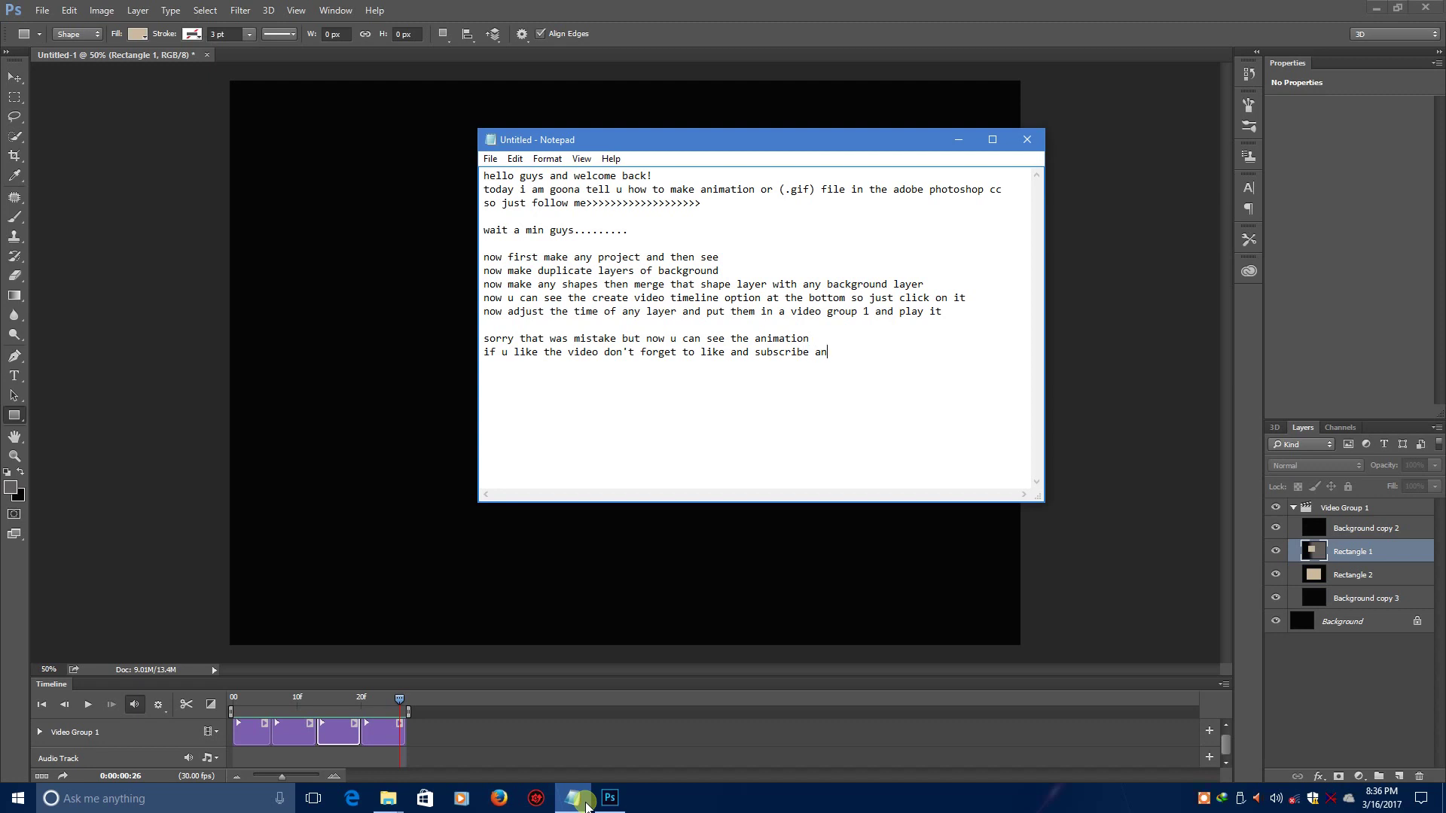
text(d)
key(BackSpace)
key(BackSpace)
key(BackSpace)
key(Return)
key(Return)
- Add a contact line with the author's e-mail address and a thank-you to viewers
text(for any  )
text(problem )
text(and question u )
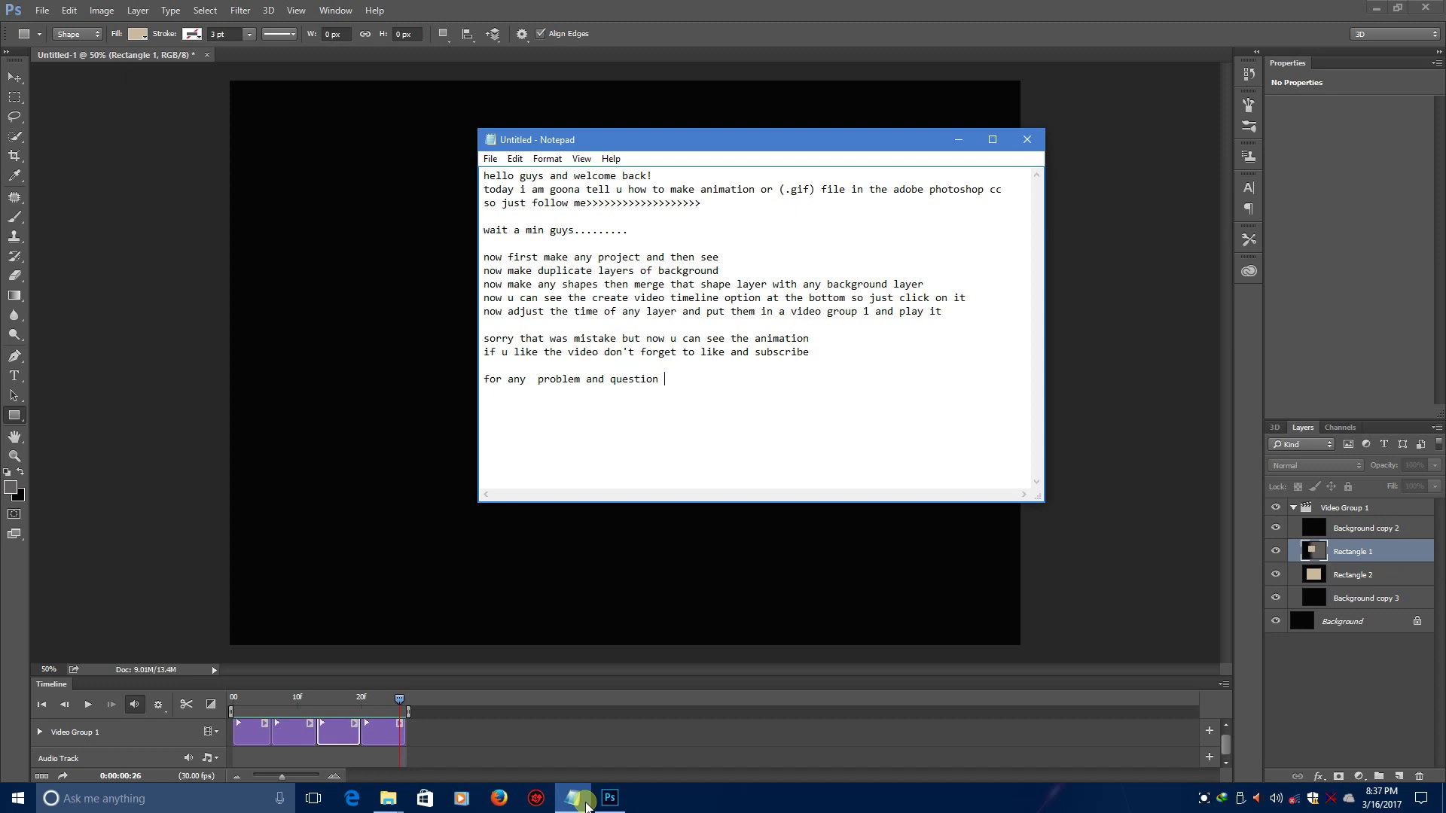
text(can contact me on )
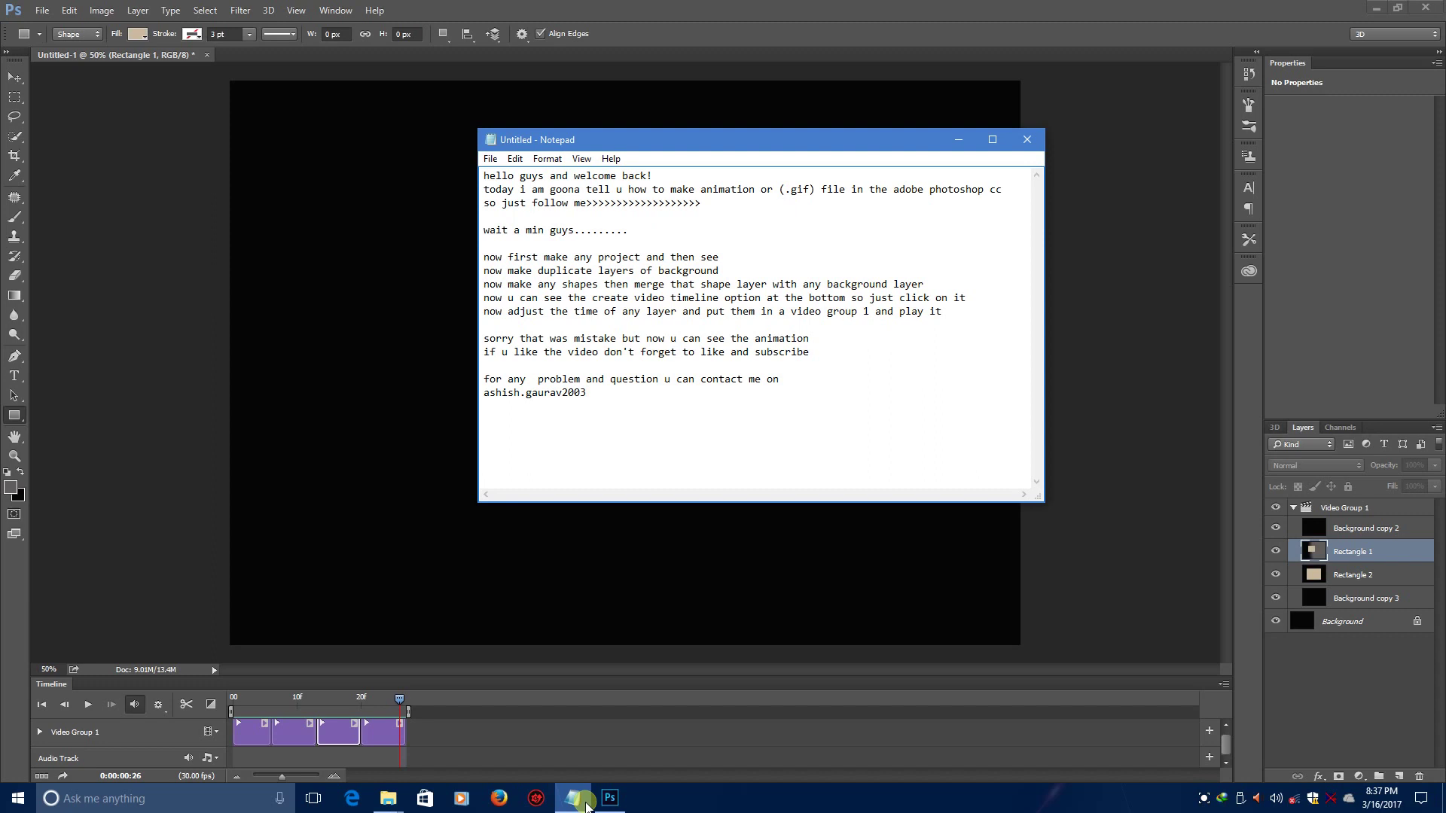
text(hankyou)
text(guys)
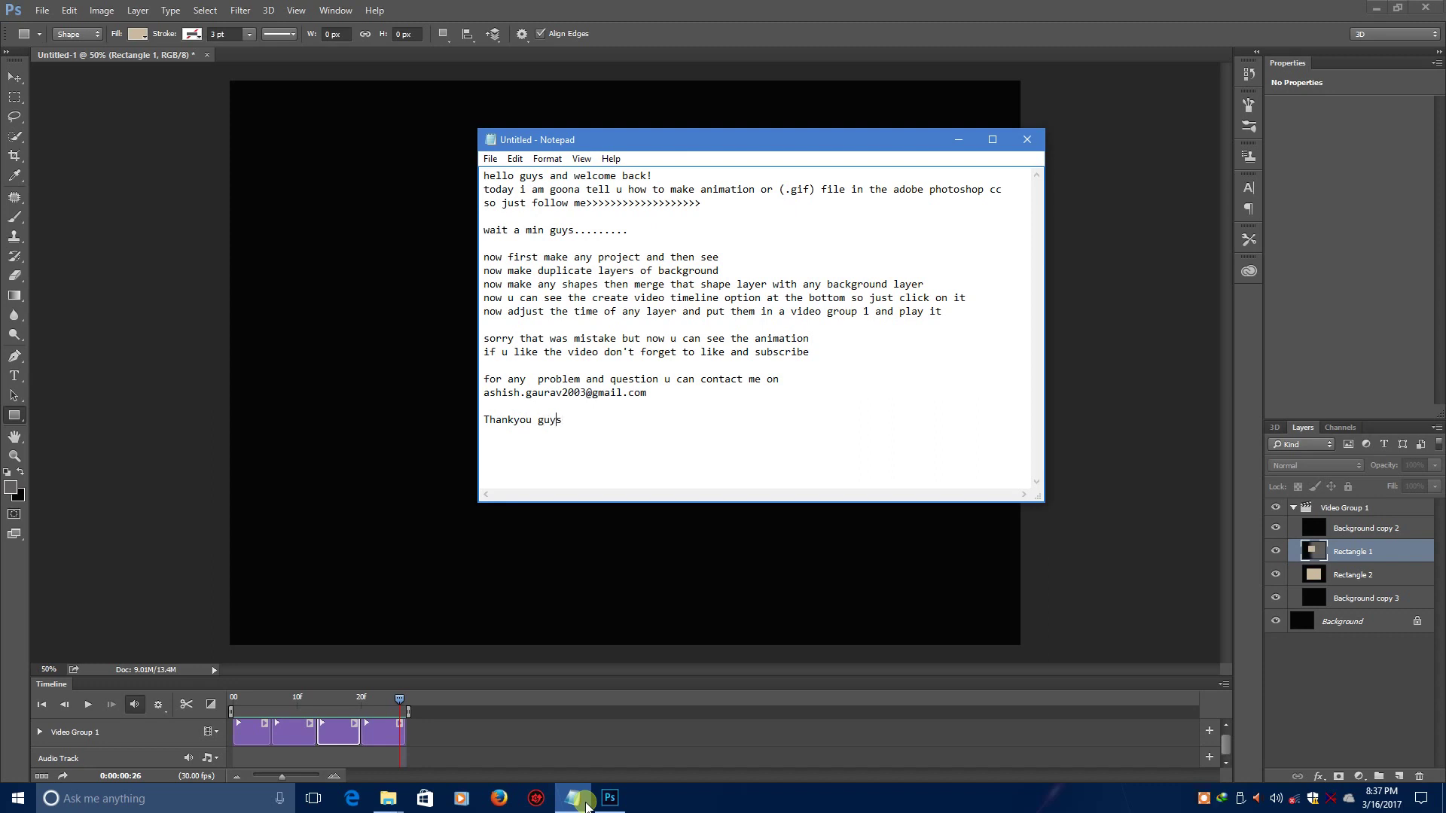